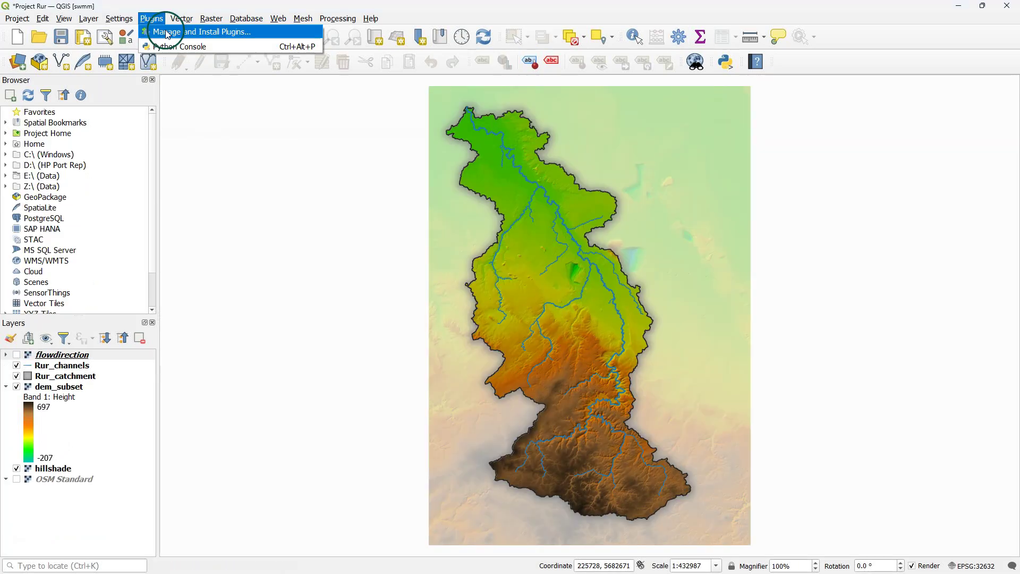
# Find PCRaster Tools in the plugin repository, install it and close the plugin manager
pyautogui.click(169, 30)
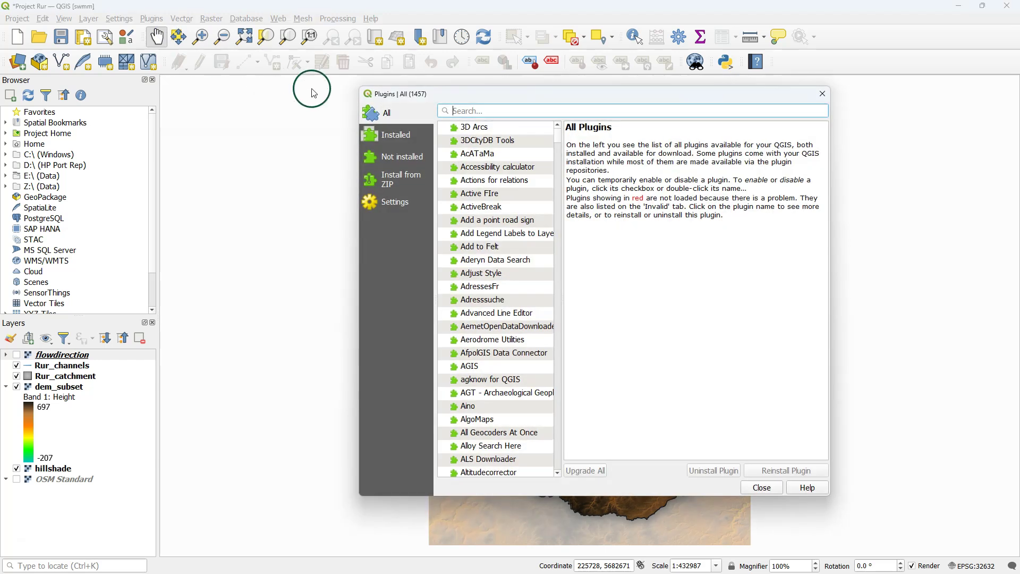
pyautogui.write('pcraster')
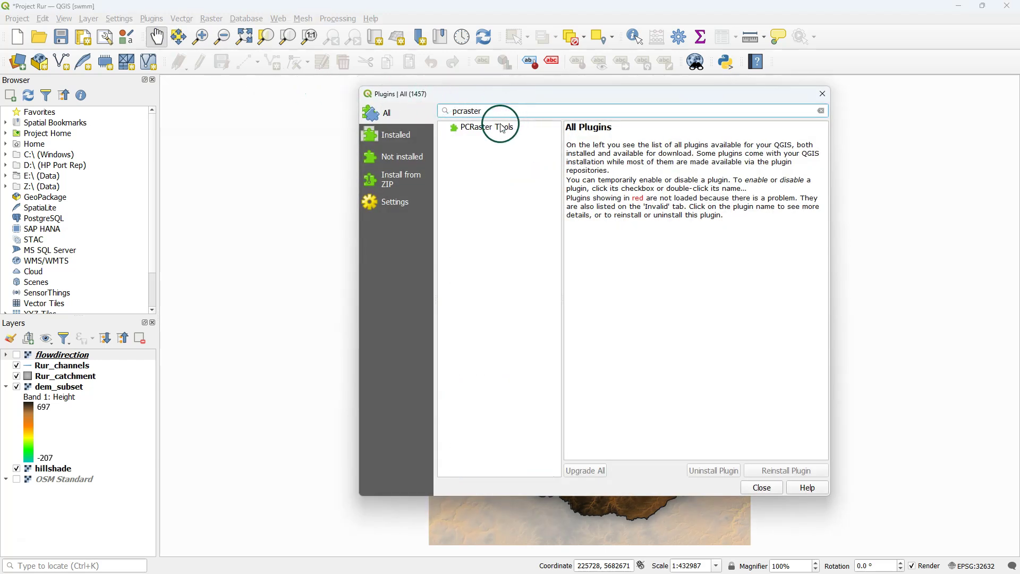
pyautogui.click(468, 127)
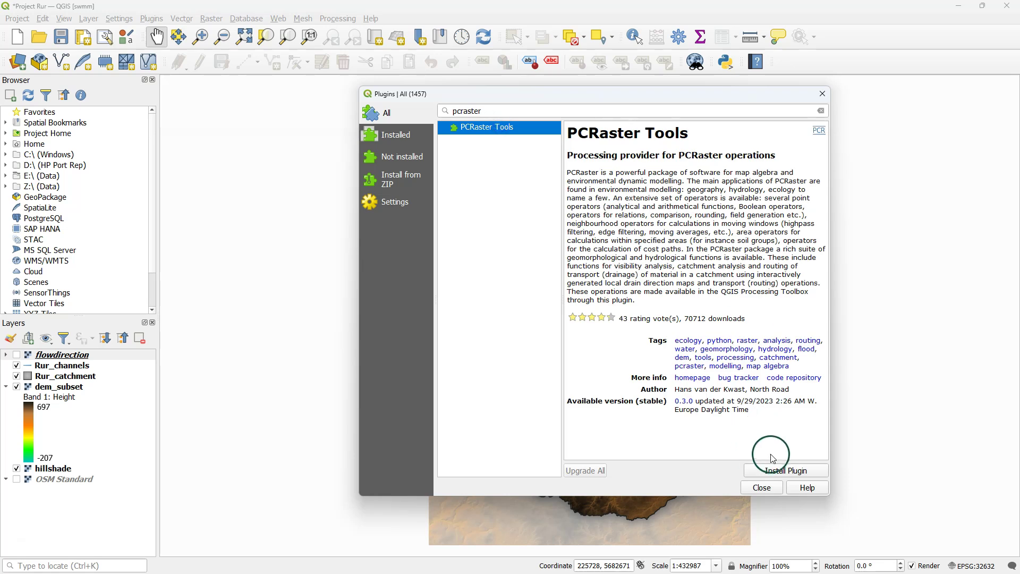
pyautogui.click(782, 470)
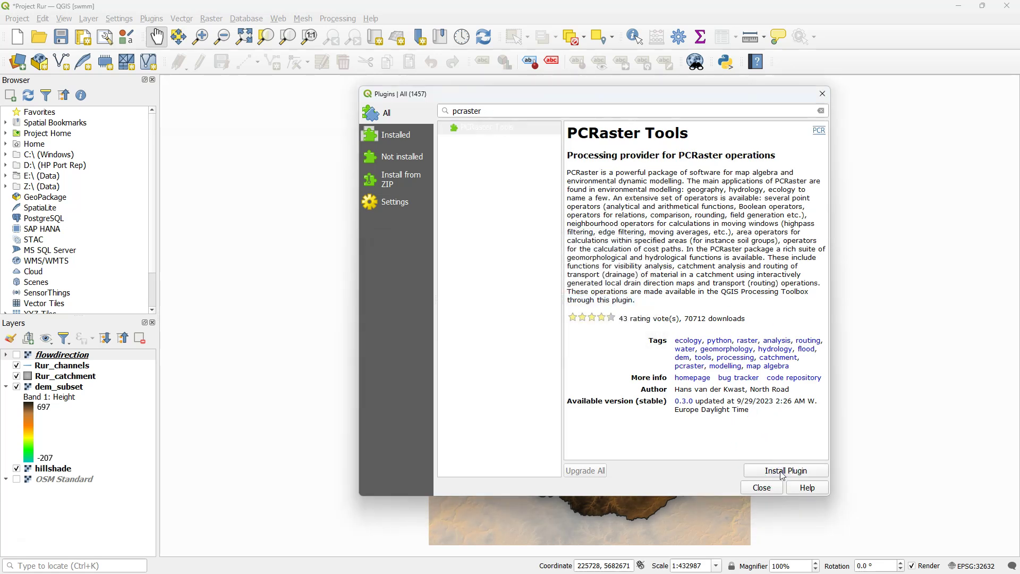
pyautogui.click(764, 486)
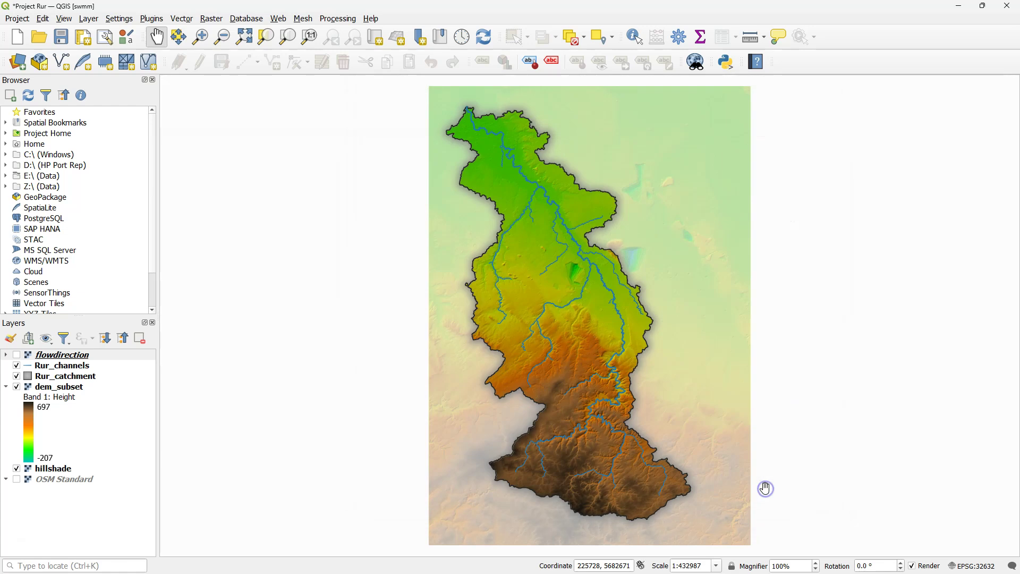
# Open the raster Slope analysis and choose dem_subset as its input layer
pyautogui.click(212, 18)
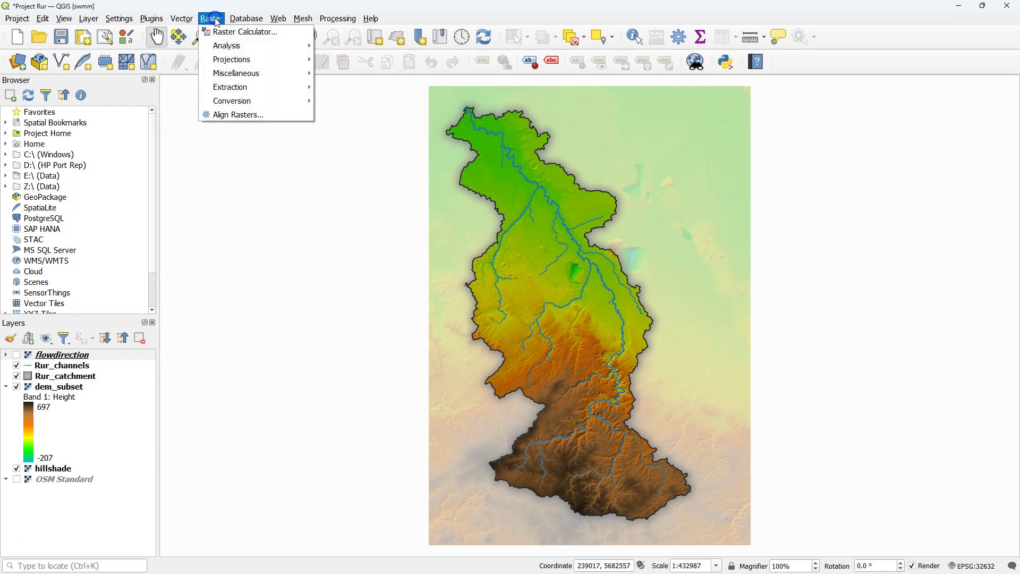
pyautogui.click(228, 45)
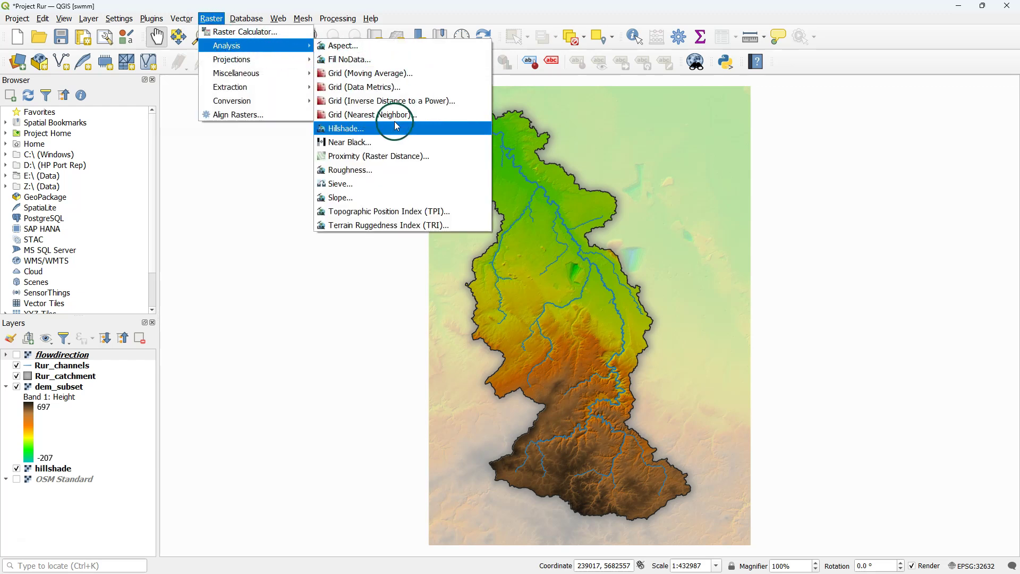
pyautogui.click(362, 198)
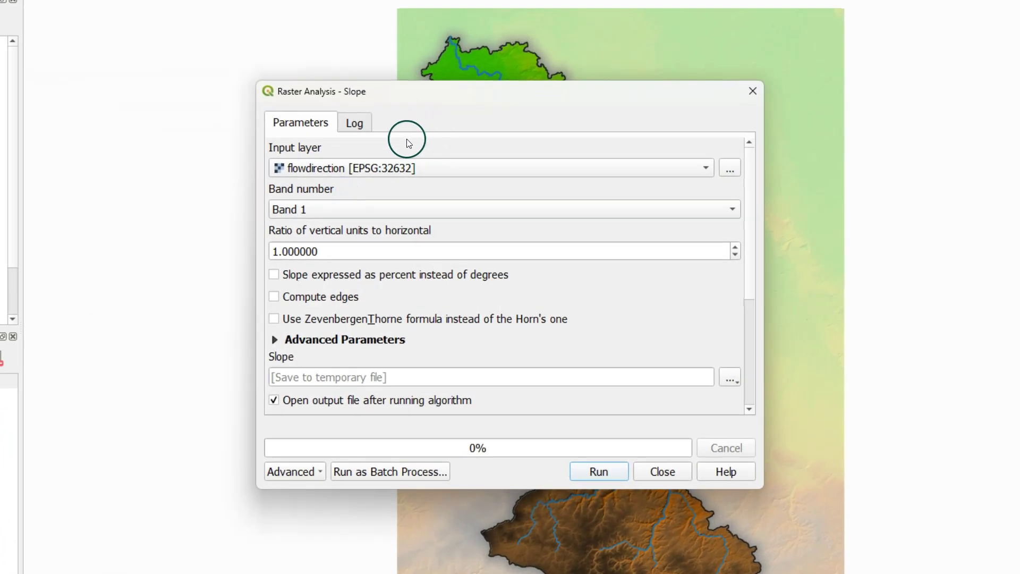
pyautogui.click(375, 169)
pyautogui.click(370, 153)
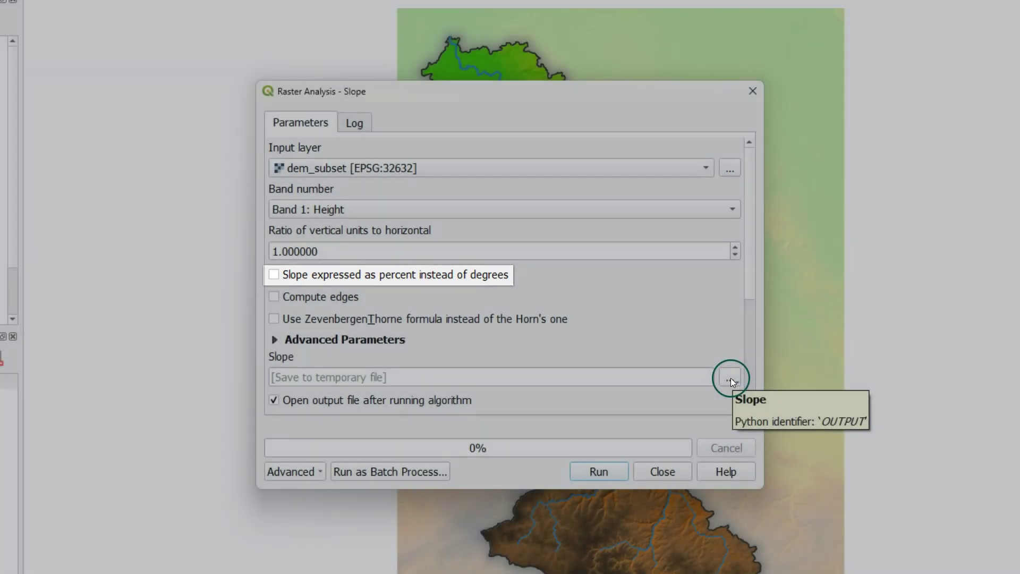
# Save the slope output as slope_degrees.tif in the Rur_Catchment folder, run the algorithm and close the dialog
pyautogui.click(731, 378)
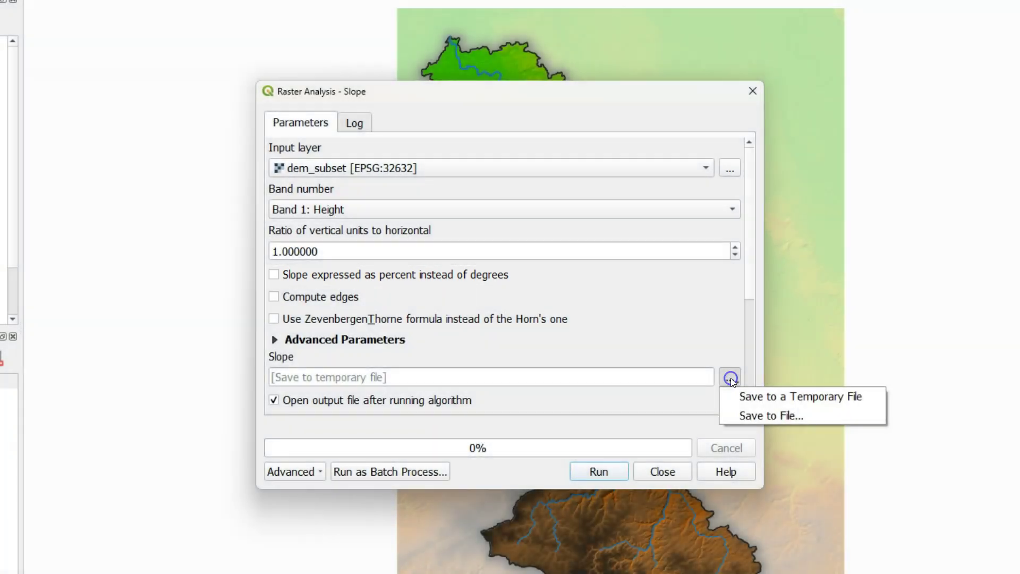
pyautogui.click(760, 414)
pyautogui.write('slope_degrees')
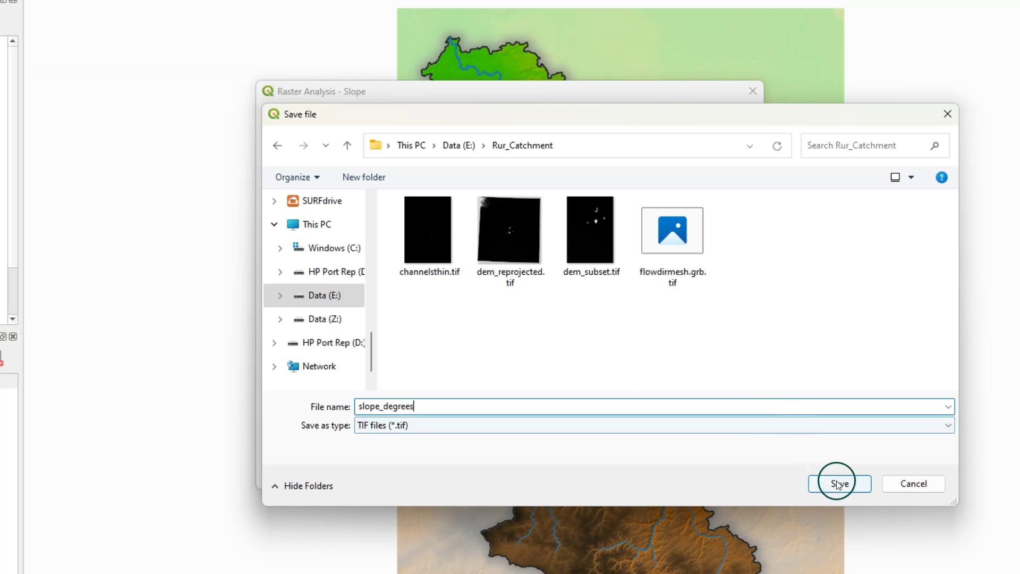
pyautogui.click(840, 483)
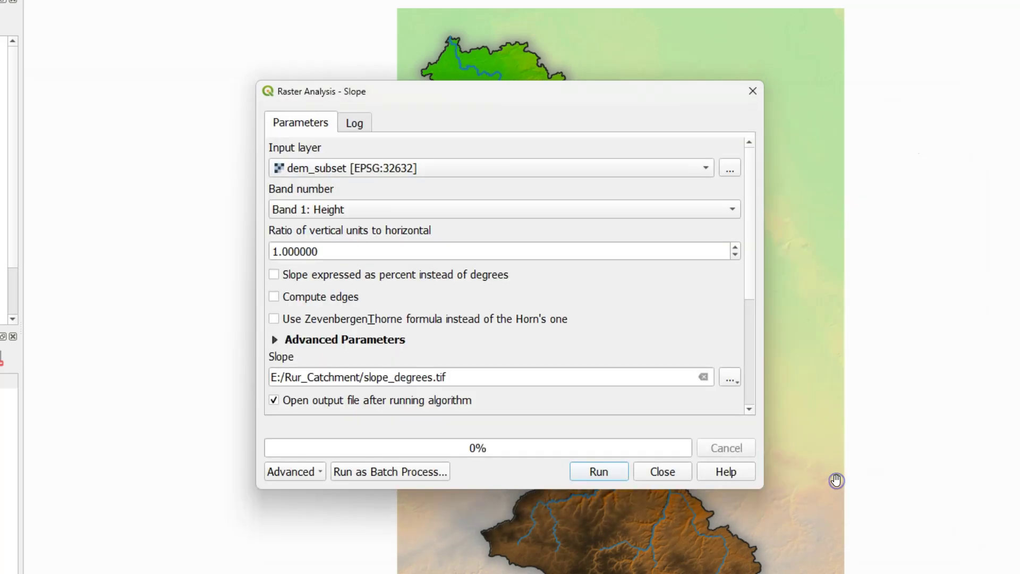
pyautogui.click(618, 468)
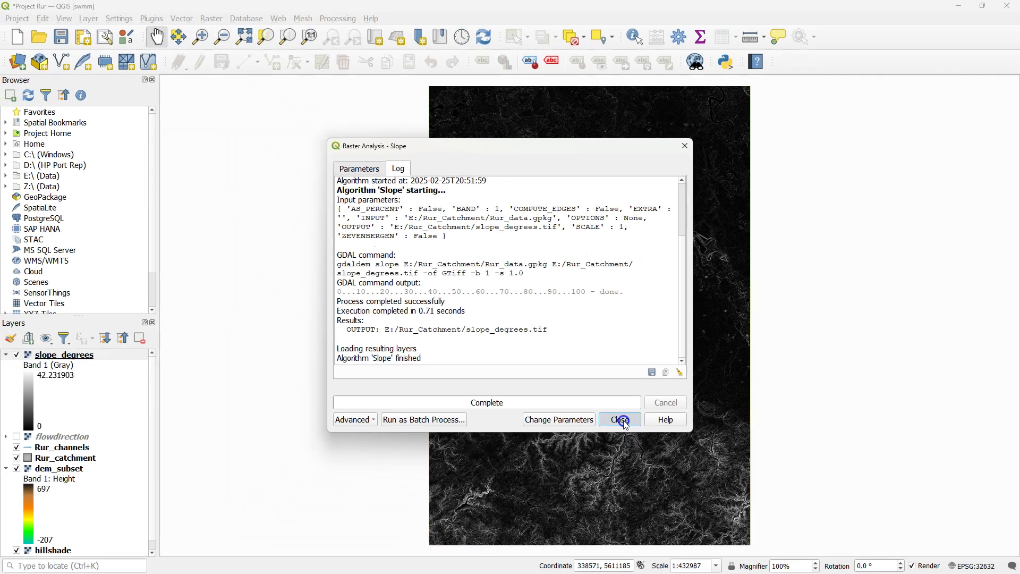
pyautogui.click(658, 445)
# Hide the slope_degrees layer and add the channelsstrahler raster from the project home folder to the map
pyautogui.click(16, 354)
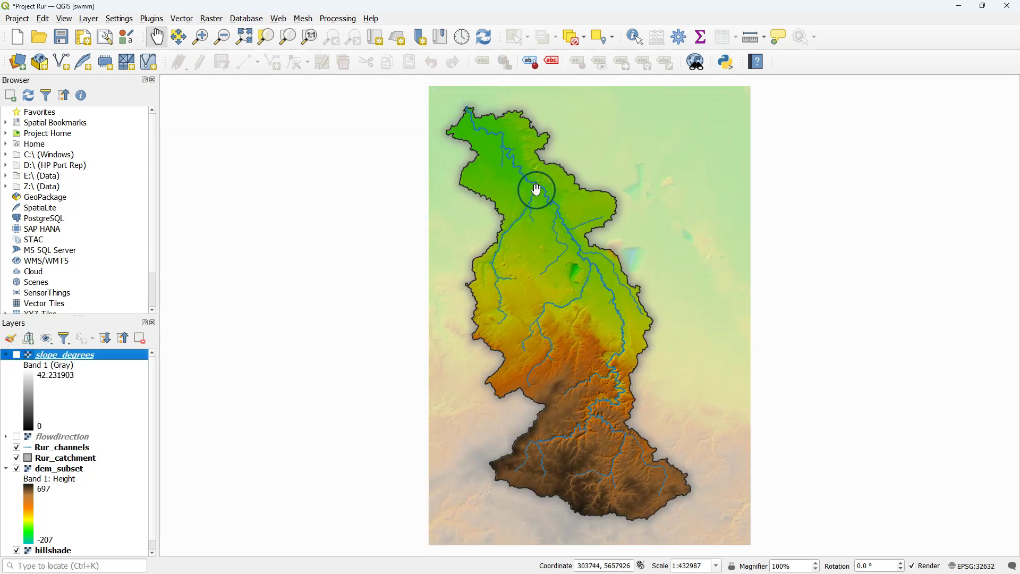
pyautogui.scroll(1, 536, 187)
pyautogui.scroll(1, 537, 189)
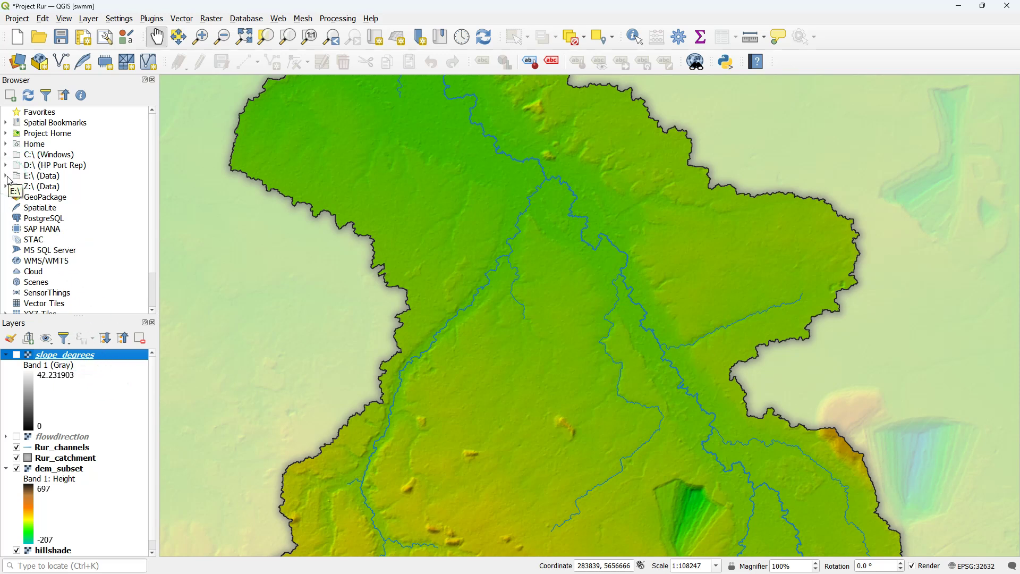
pyautogui.click(6, 133)
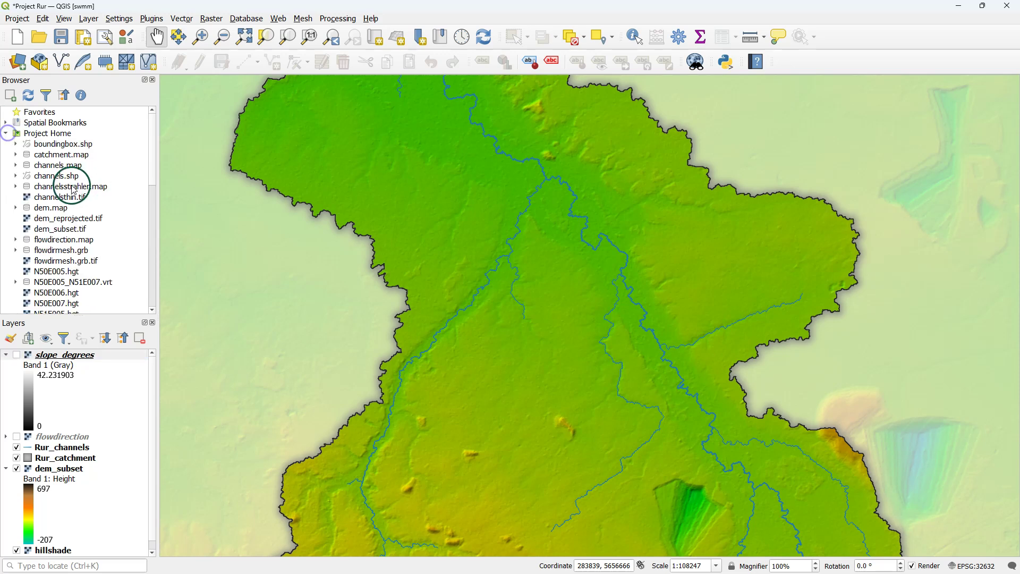
pyautogui.click(69, 187)
pyautogui.click(15, 186)
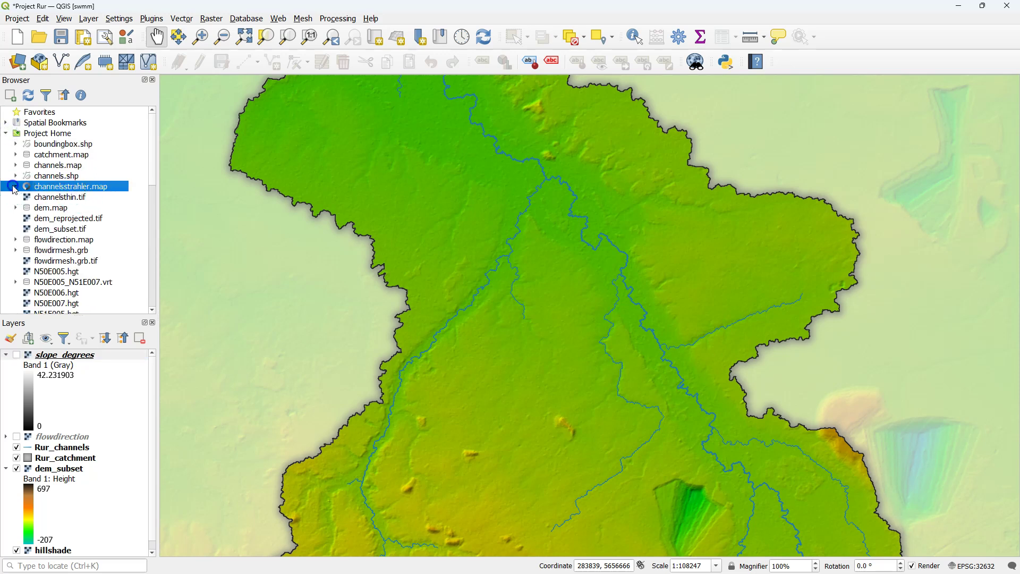
pyautogui.moveTo(64, 197); pyautogui.dragTo(541, 247)
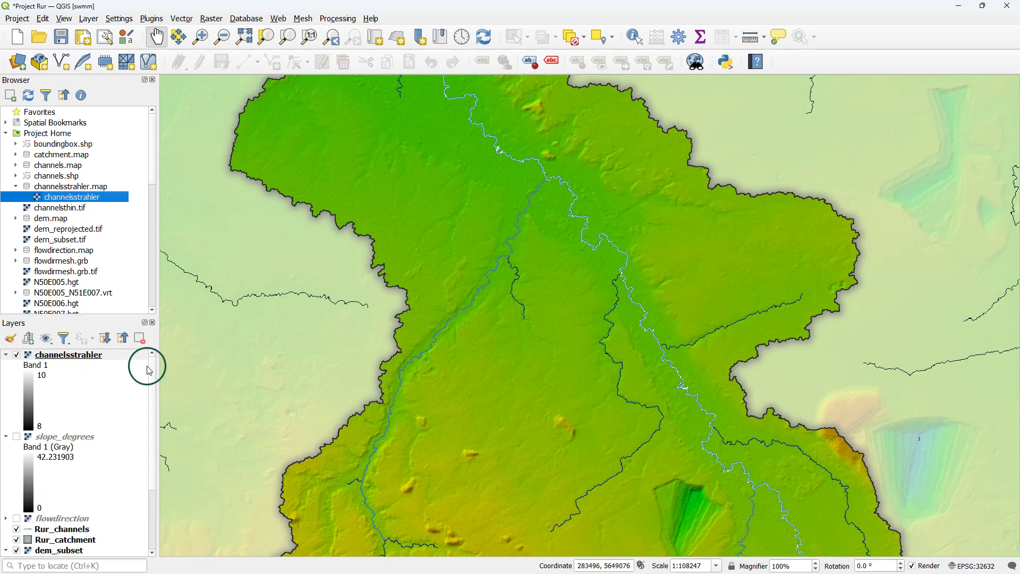
# Style channelsstrahler with classified Paletted/Unique values in random colors, and hide the Rur_channels layer
pyautogui.click(12, 339)
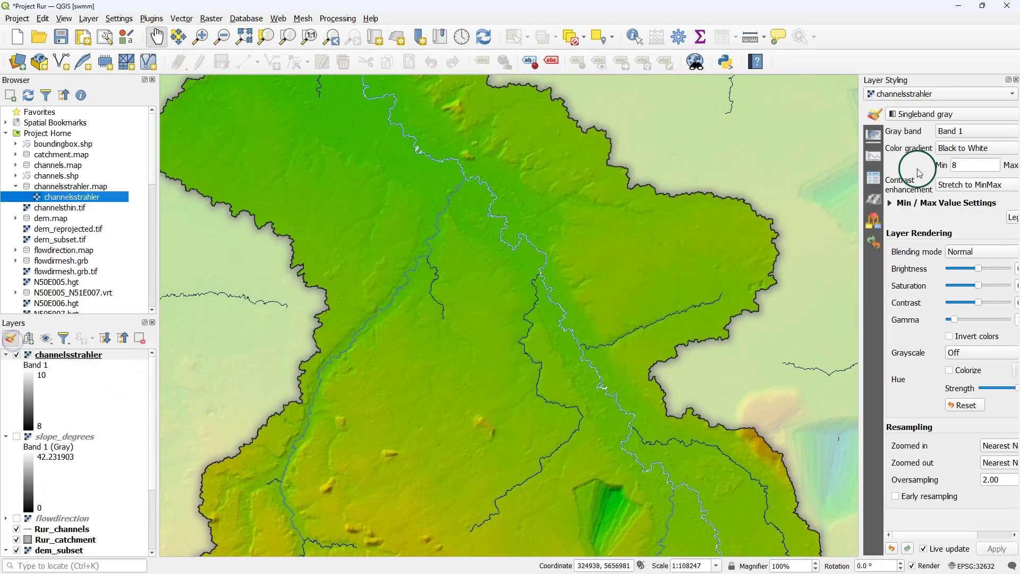
pyautogui.moveTo(860, 175); pyautogui.dragTo(760, 176)
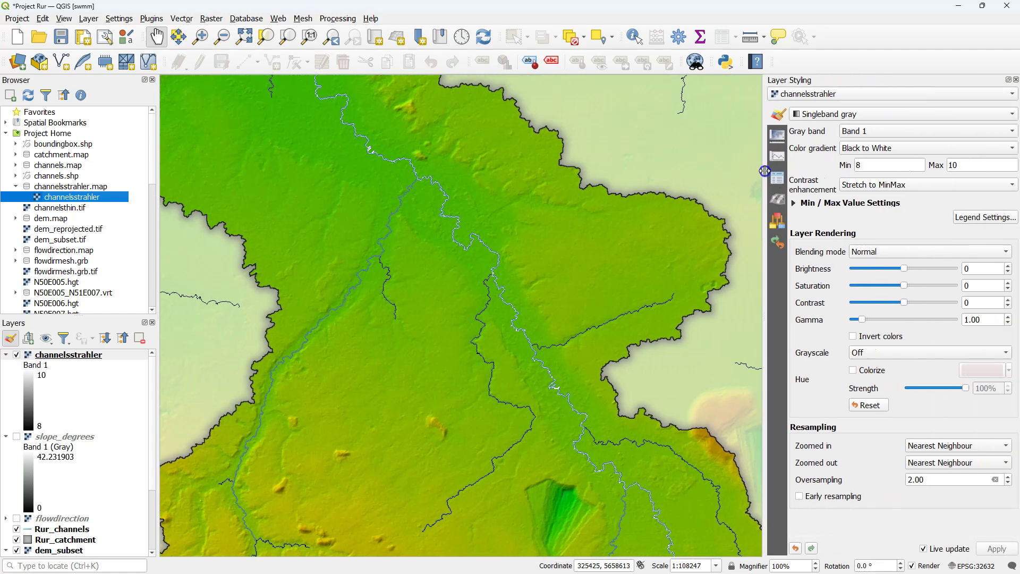
pyautogui.click(828, 114)
pyautogui.click(828, 101)
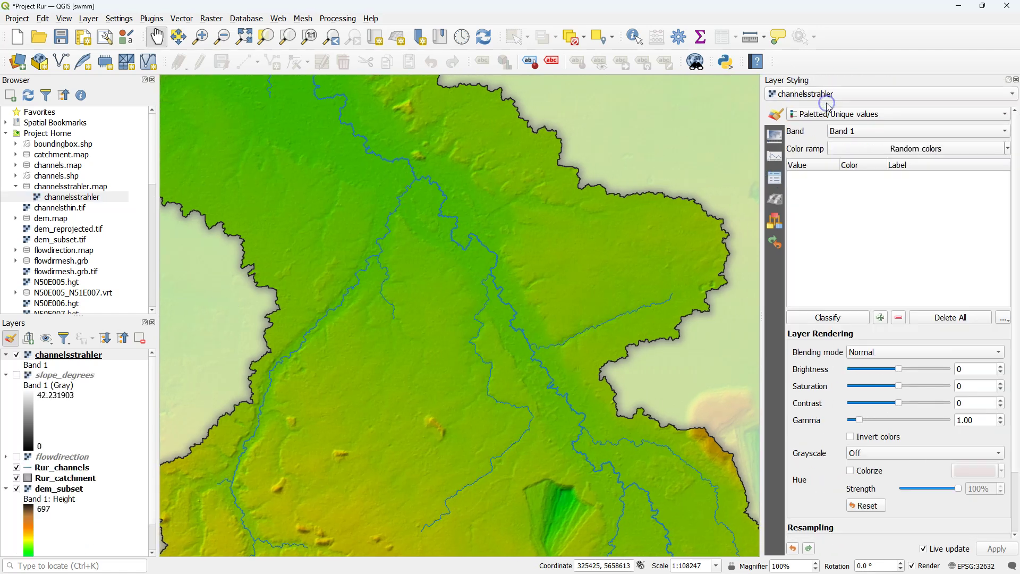
pyautogui.click(841, 319)
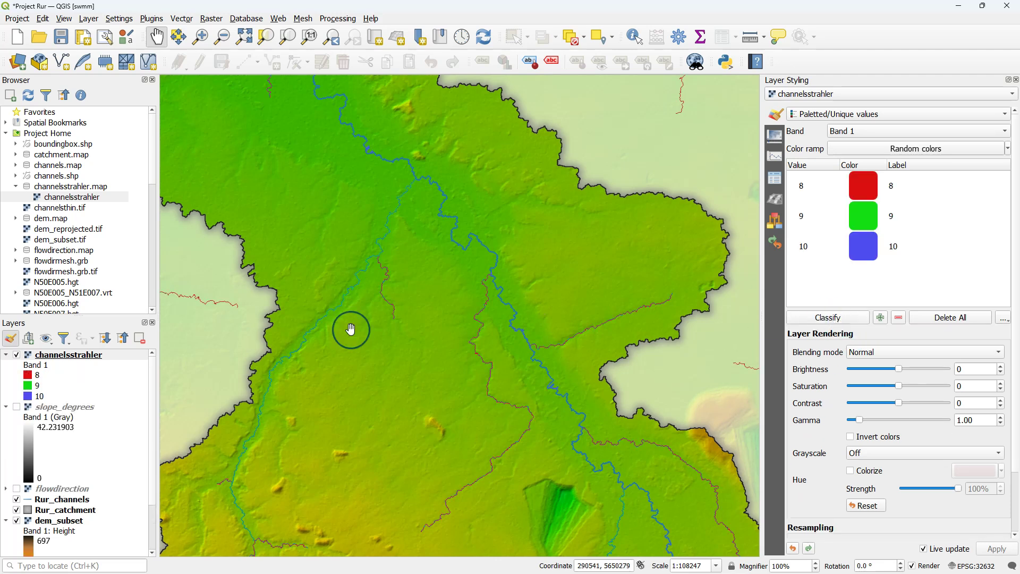
pyautogui.click(17, 499)
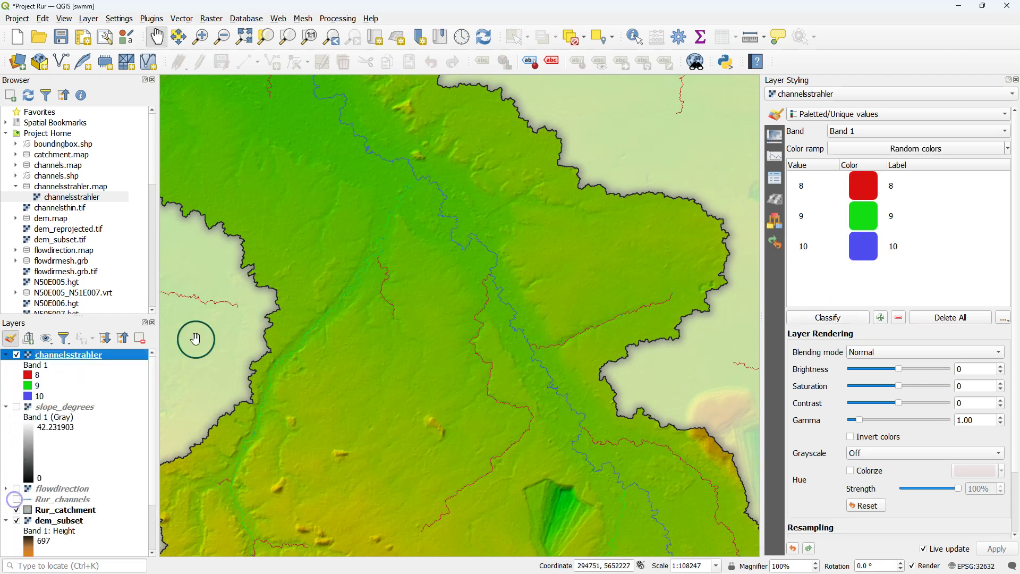
# Copy the map CRS coordinate of the green tributary cell just upstream of the blue river into Notepad as 304245.07,5658464.81,1
pyautogui.scroll(1, 416, 182)
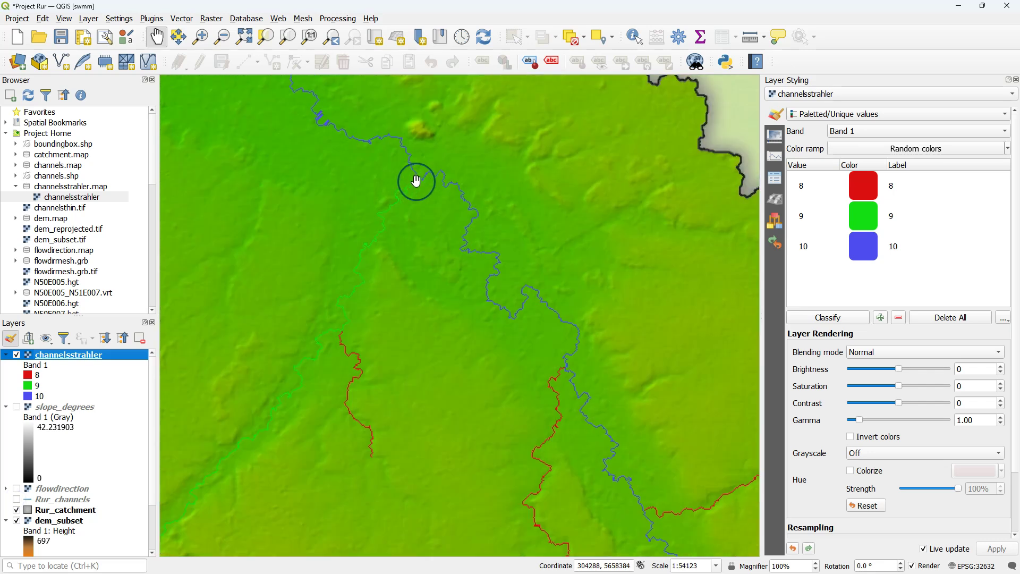
pyautogui.scroll(4, 416, 181)
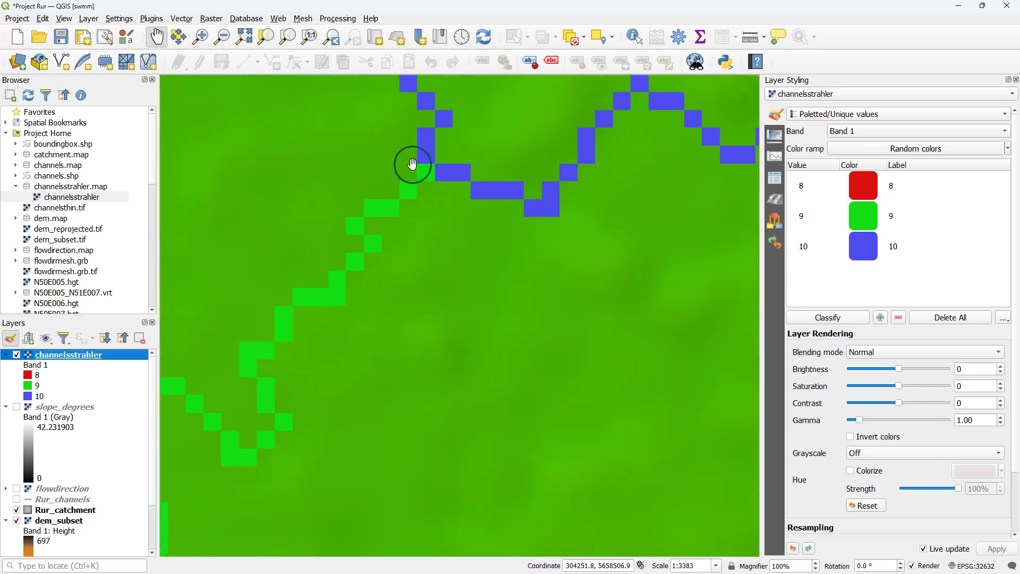
pyautogui.scroll(1, 412, 164)
pyautogui.rightClick(405, 215)
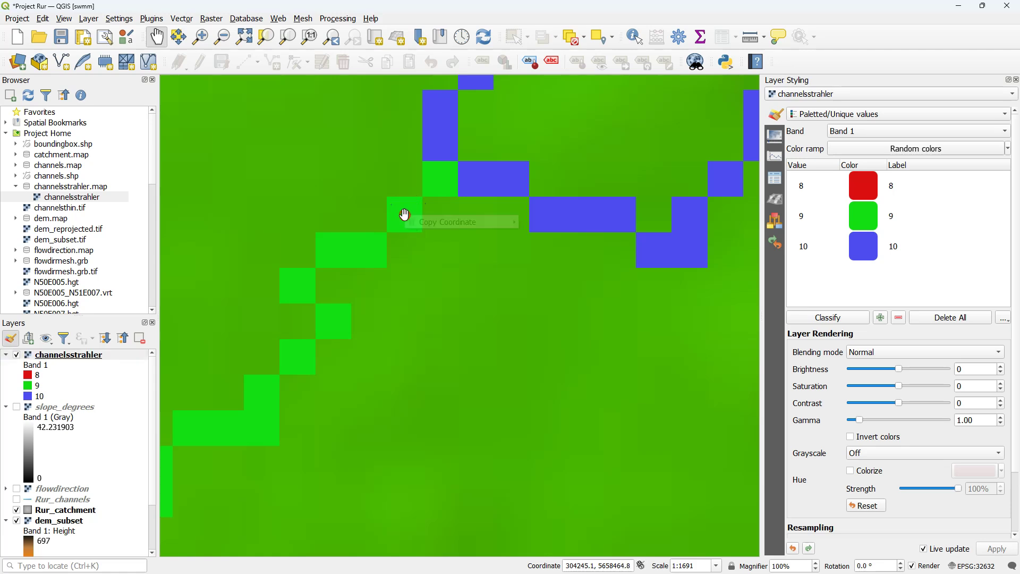
pyautogui.moveTo(429, 224)
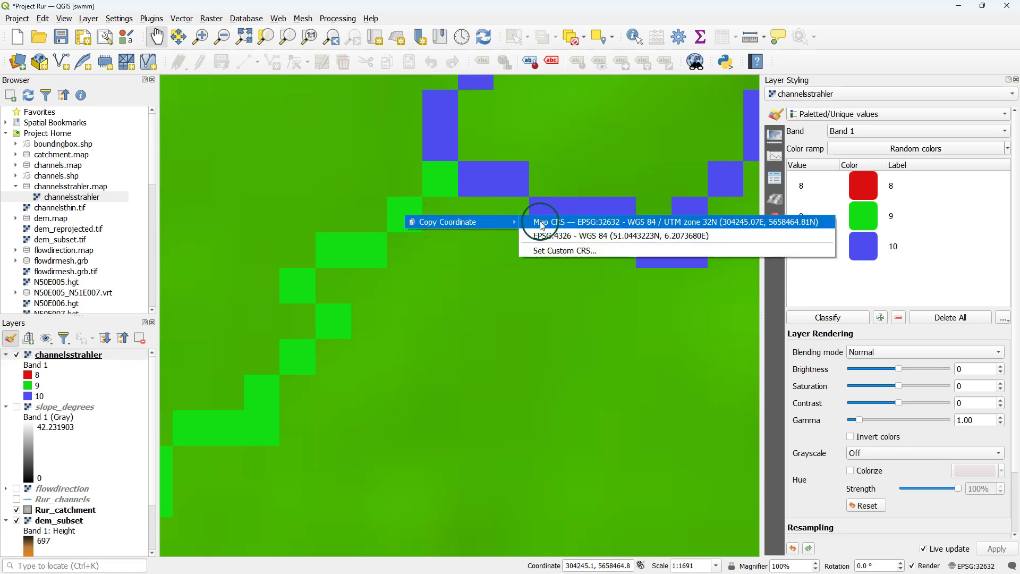
pyautogui.click(629, 224)
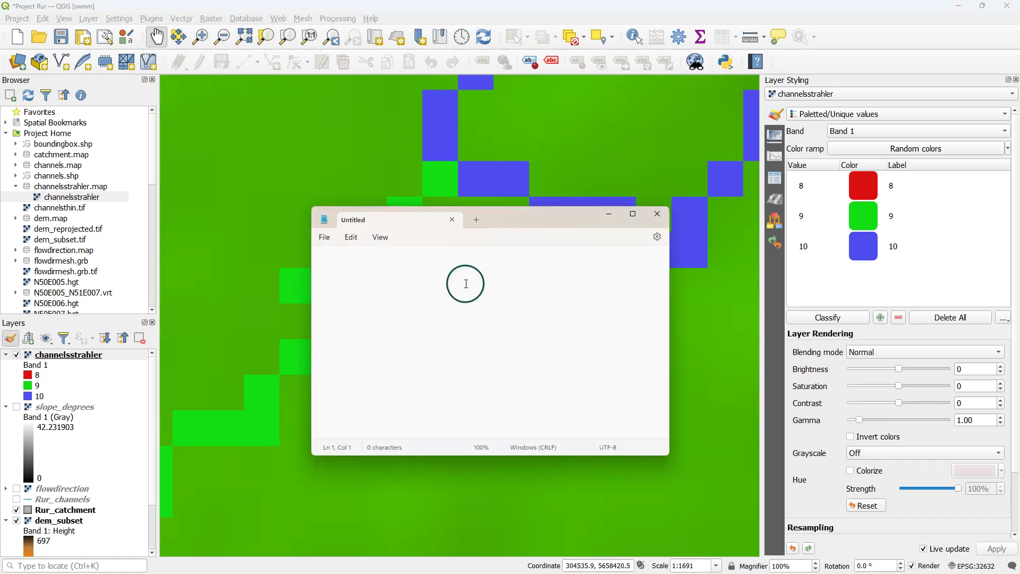
pyautogui.write('304245.07,5658464.81')
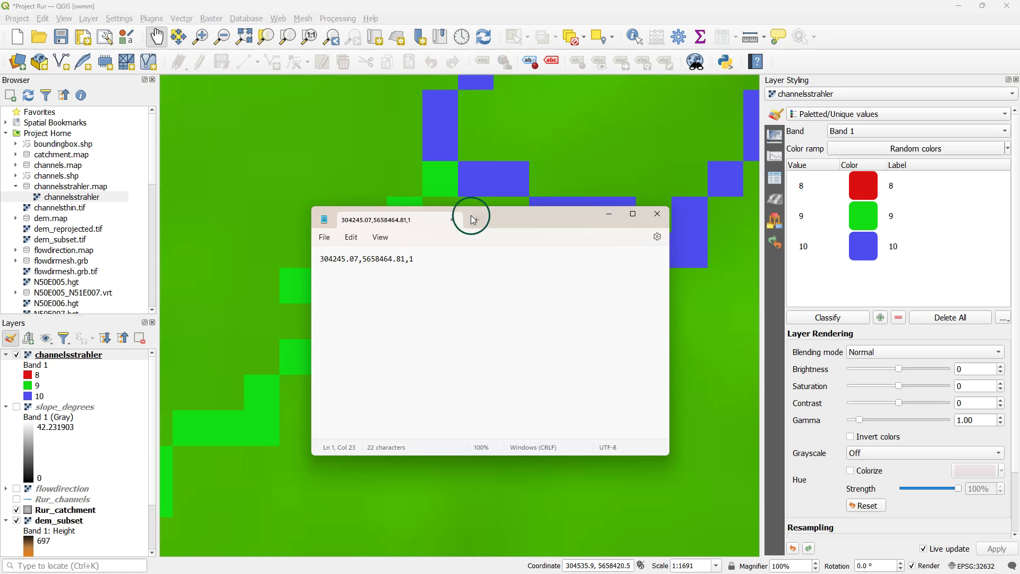
pyautogui.click(412, 14)
# Copy the map CRS coordinate of the red tributary cell beside the blue river into a second Notepad line, 308279.78,5653365.05
pyautogui.scroll(-5, 428, 231)
pyautogui.moveTo(441, 481); pyautogui.dragTo(465, 337)
pyautogui.scroll(2, 573, 364)
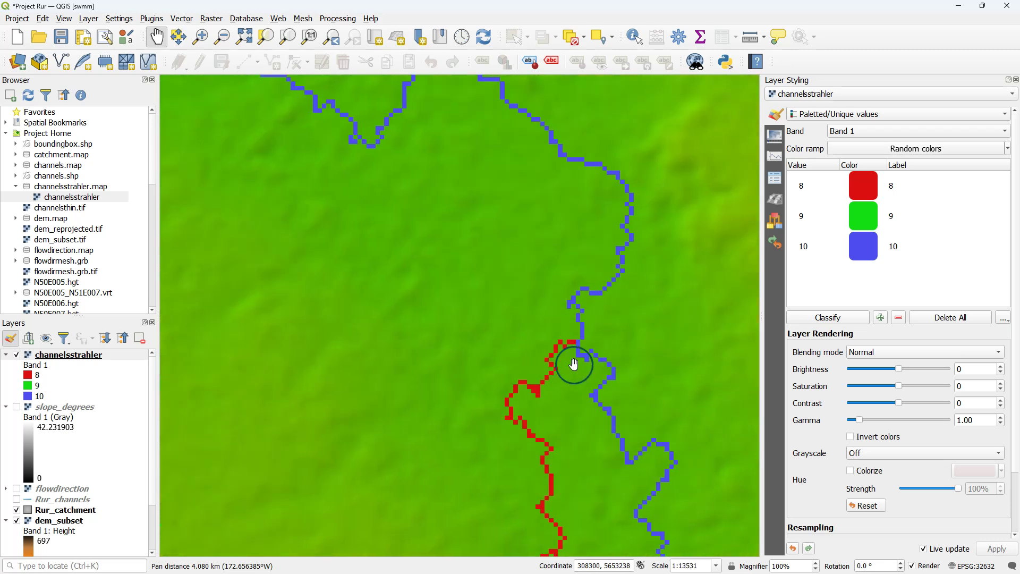
pyautogui.scroll(2, 574, 364)
pyautogui.rightClick(555, 312)
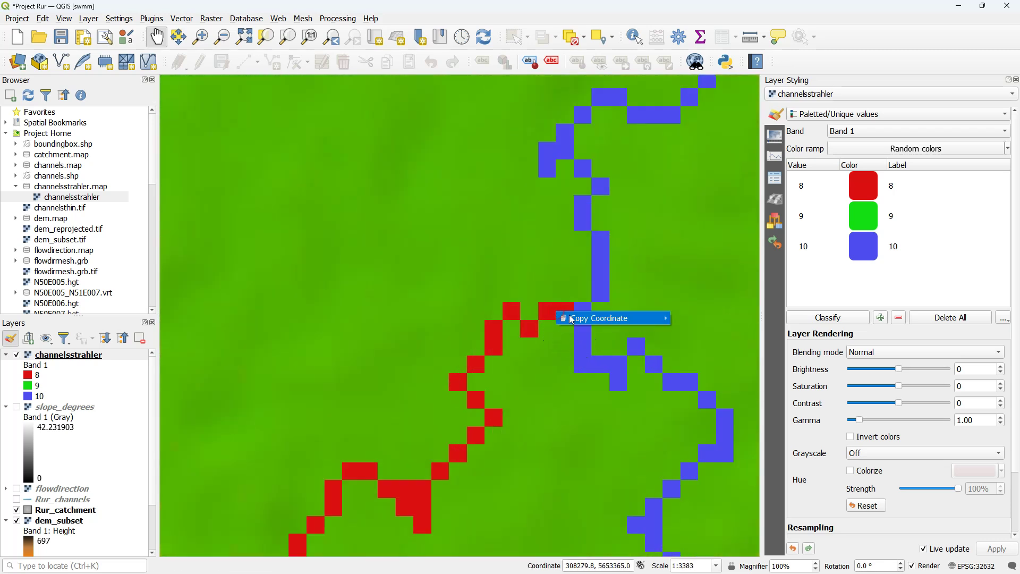
pyautogui.moveTo(568, 318)
pyautogui.click(713, 316)
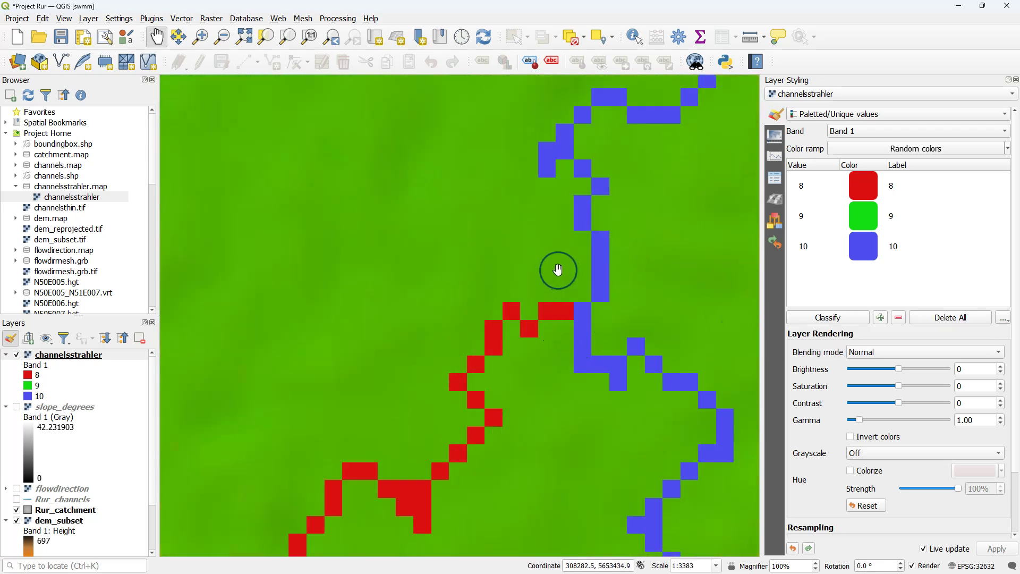
pyautogui.hotkey('alt', 'Tab')
pyautogui.write('304245.07,5658464.81,1')
pyautogui.write('308279.78,5653365.05')
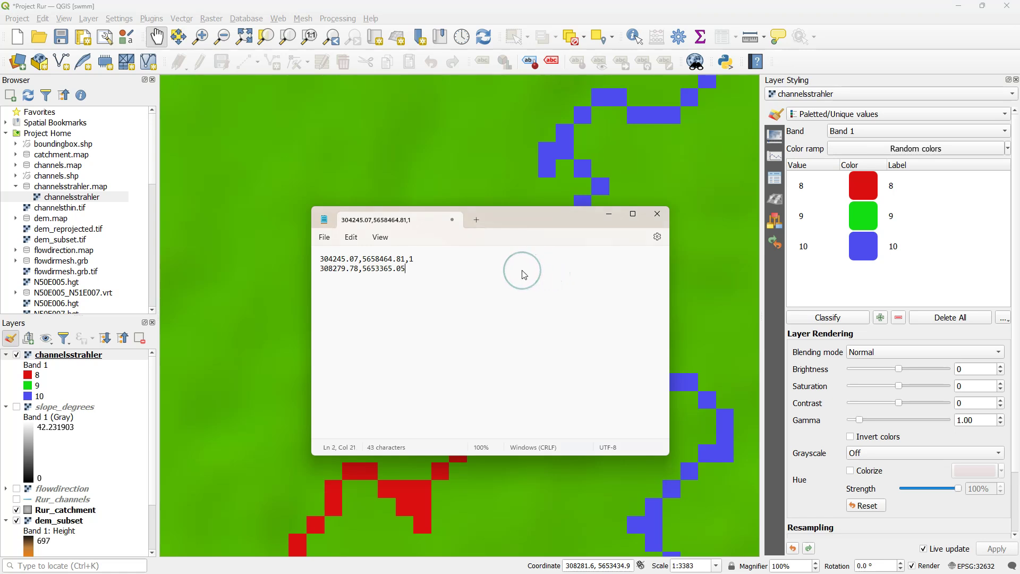
pyautogui.hotkey('alt', 'Tab')
# End the second Notepad line with ,2 and add the map CRS coordinate of the southern red tributary's last cell as 320083.16,5618743.38,3
pyautogui.scroll(-5, 501, 421)
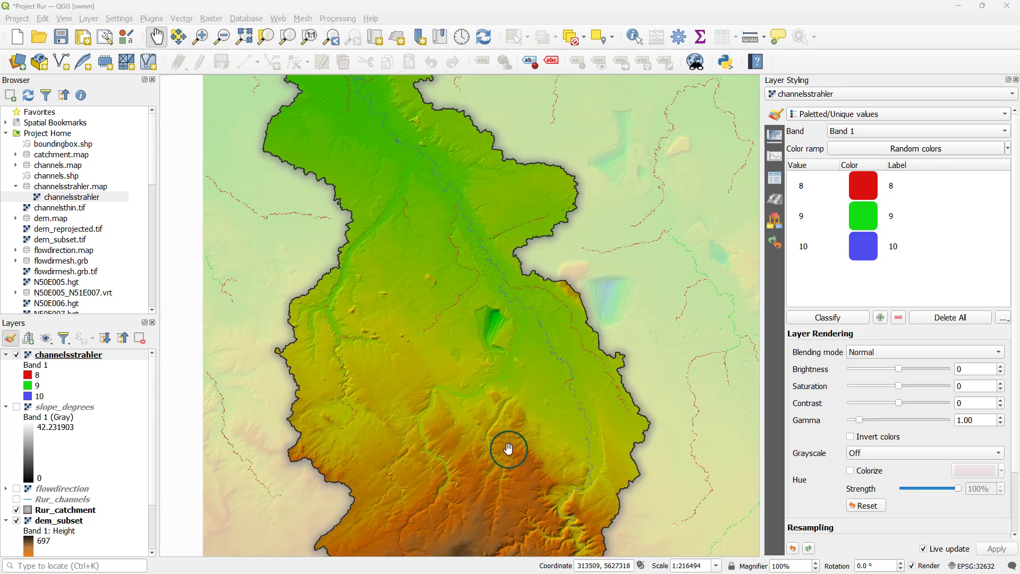
pyautogui.scroll(3, 535, 428)
pyautogui.moveTo(502, 319); pyautogui.dragTo(510, 413)
pyautogui.scroll(1, 510, 413)
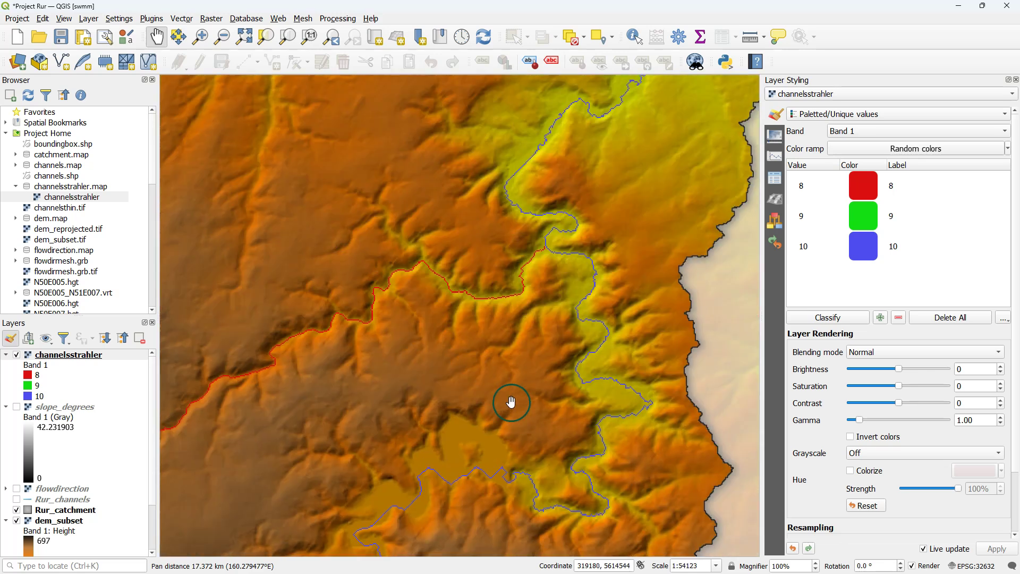
pyautogui.scroll(4, 542, 244)
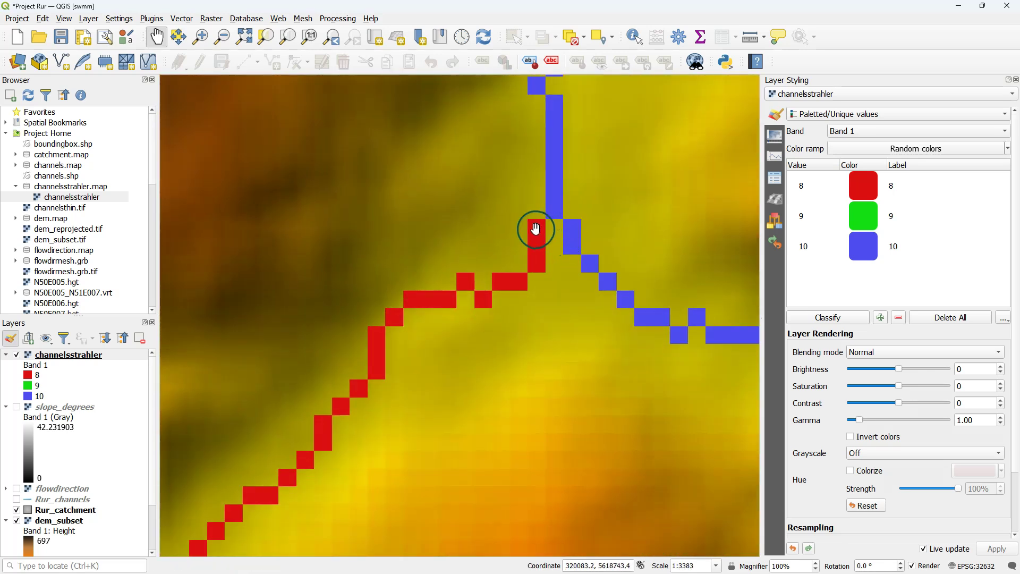
pyautogui.rightClick(536, 228)
pyautogui.moveTo(547, 234)
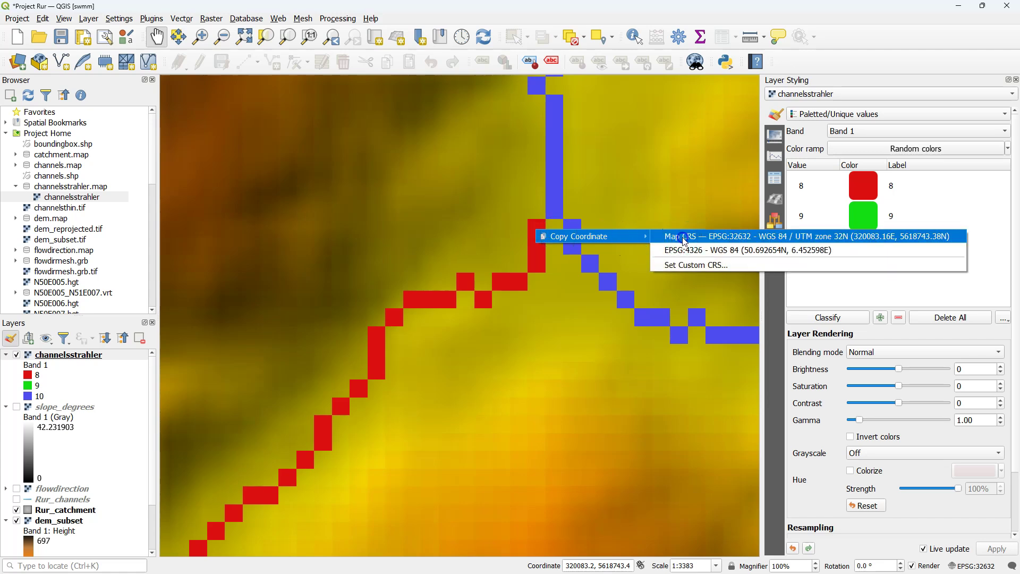
pyautogui.click(684, 238)
pyautogui.hotkey('alt', 'Tab')
pyautogui.write('320083.16,5618743.38')
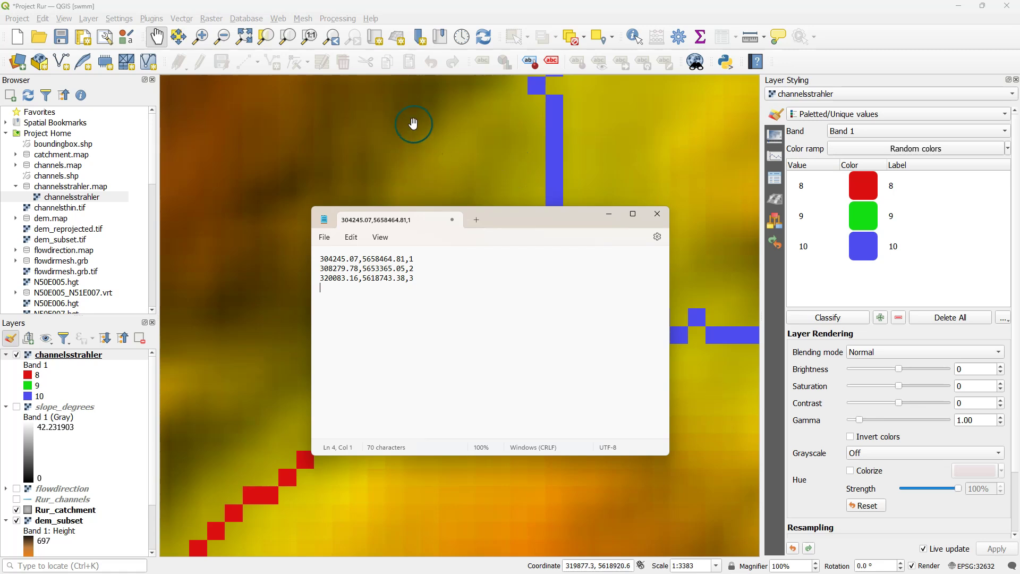
# Copy the map CRS coordinate of the green tributary cell just upstream of the southern green confluence into Notepad as 315523.09,5609114.87
pyautogui.click(385, 7)
pyautogui.scroll(-3, 449, 296)
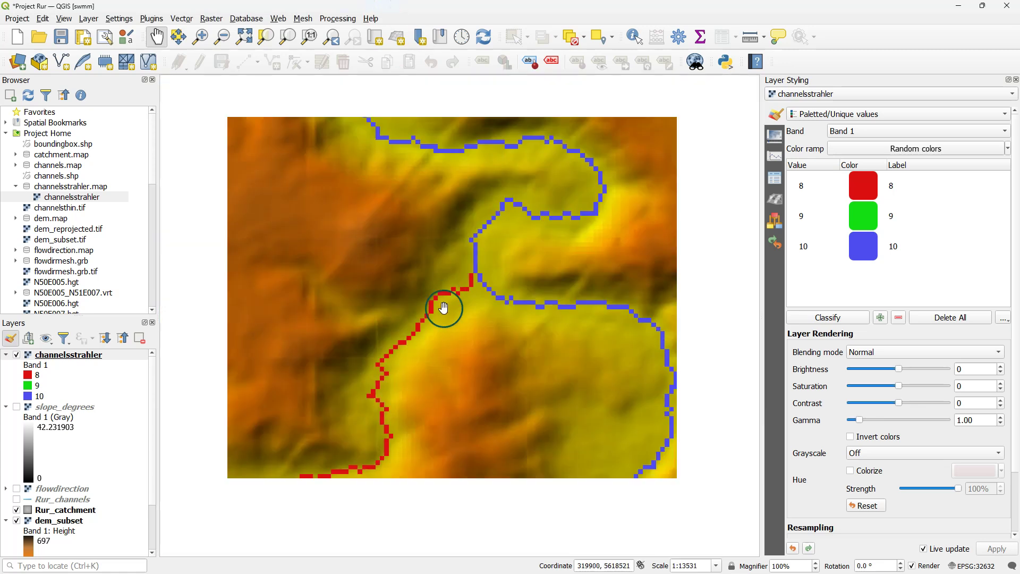
pyautogui.moveTo(448, 448); pyautogui.dragTo(527, 313)
pyautogui.scroll(3, 527, 313)
pyautogui.rightClick(529, 249)
pyautogui.press('Escape')
pyautogui.hotkey('alt', 'Tab')
pyautogui.write('315523.09,5609114.87')
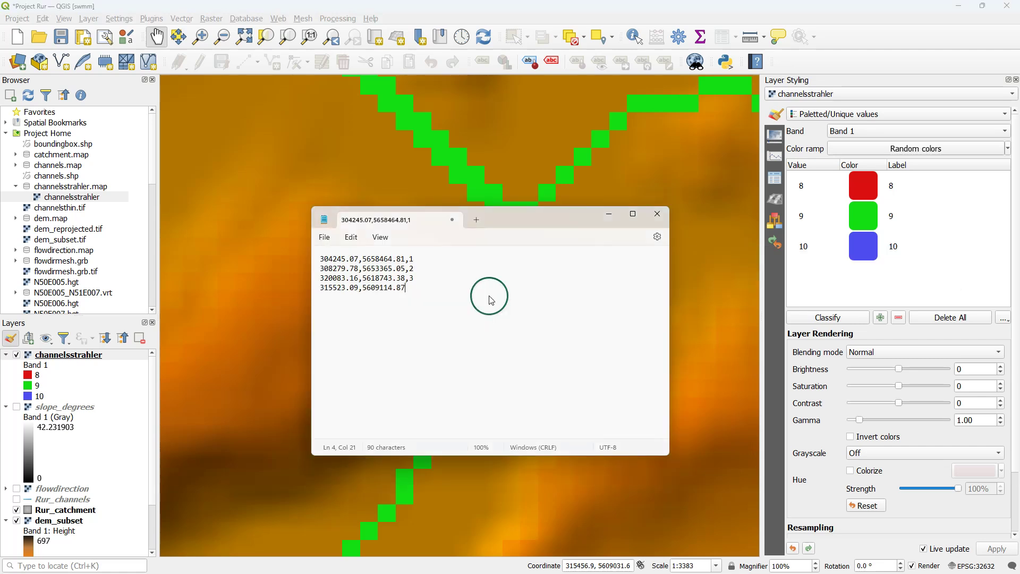
# Complete the fourth coordinate line with ,4 and save the text file as outlets.txt
pyautogui.click(324, 237)
pyautogui.click(346, 326)
pyautogui.write('outlets')
pyautogui.click(731, 473)
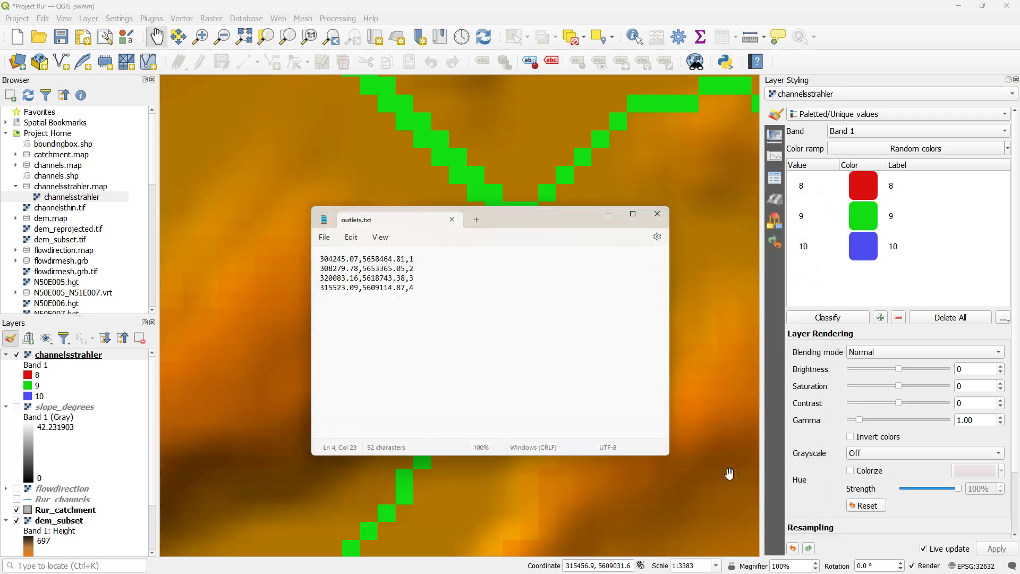
# Open PCRaster's Column file to PCRaster Map tool in QGIS and choose outlets.txt from Rur_Catchment as the input column table
pyautogui.click(388, 14)
pyautogui.click(678, 37)
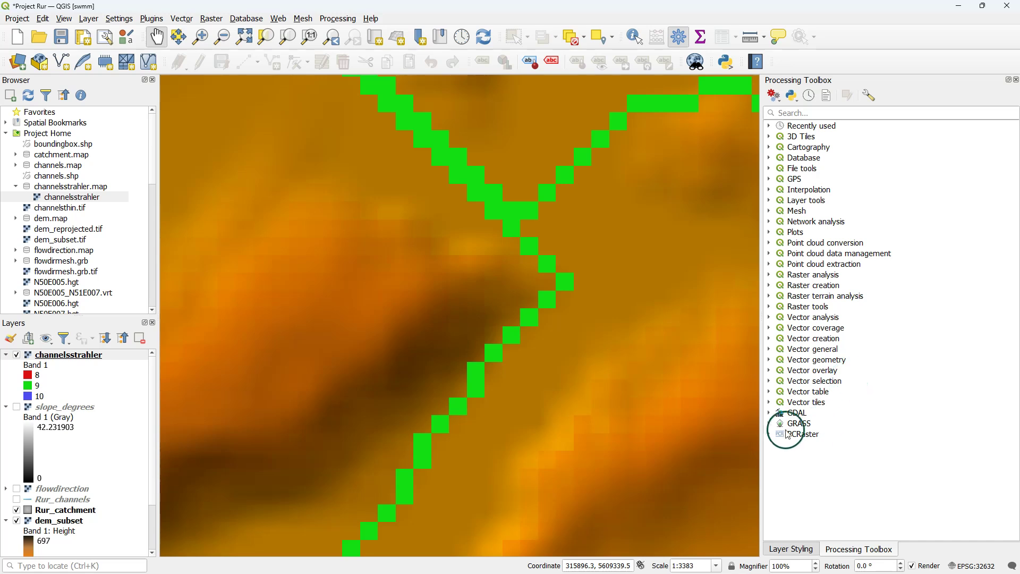
pyautogui.click(769, 434)
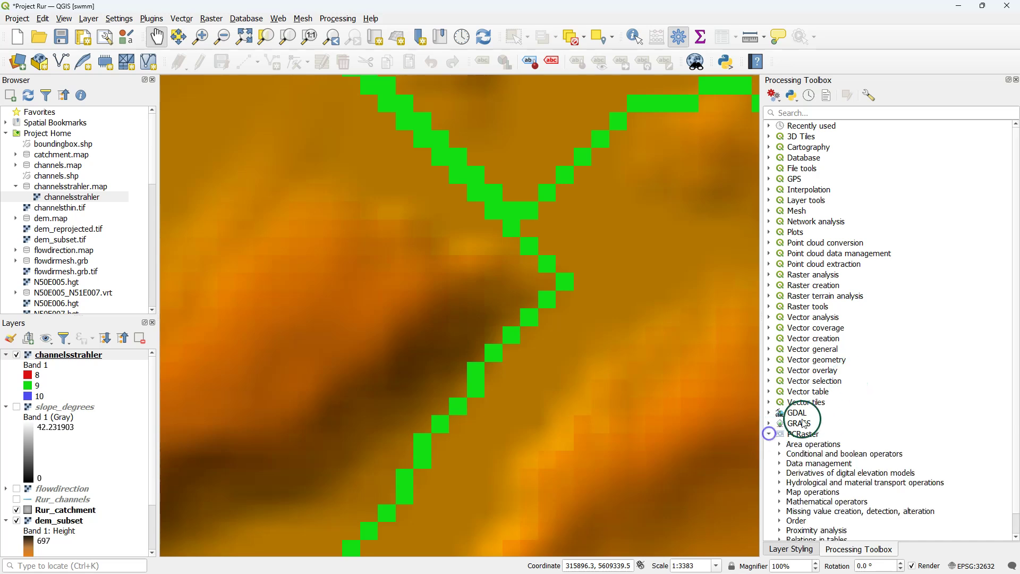
pyautogui.click(781, 464)
pyautogui.scroll(-2, 821, 425)
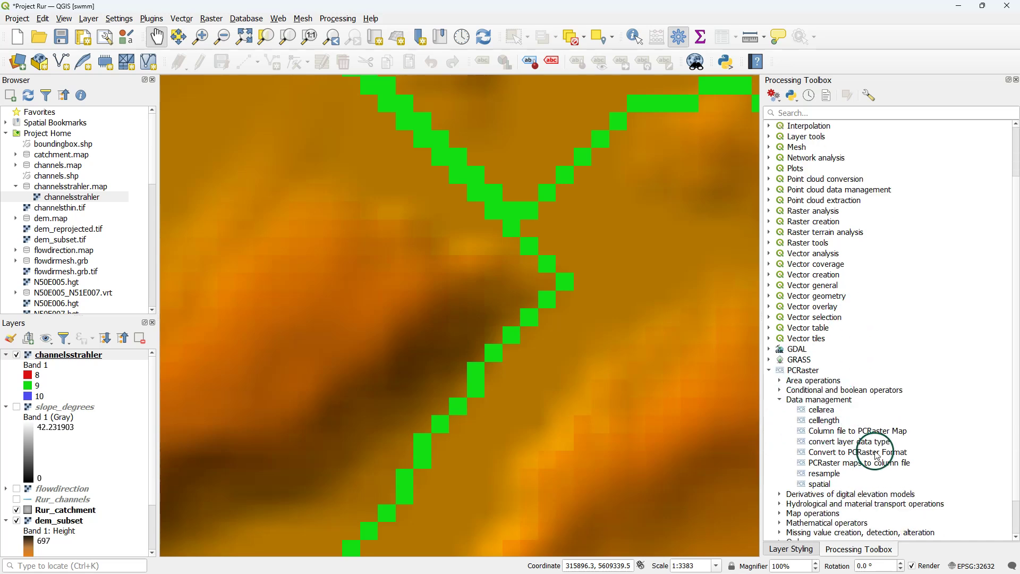
pyautogui.click(814, 436)
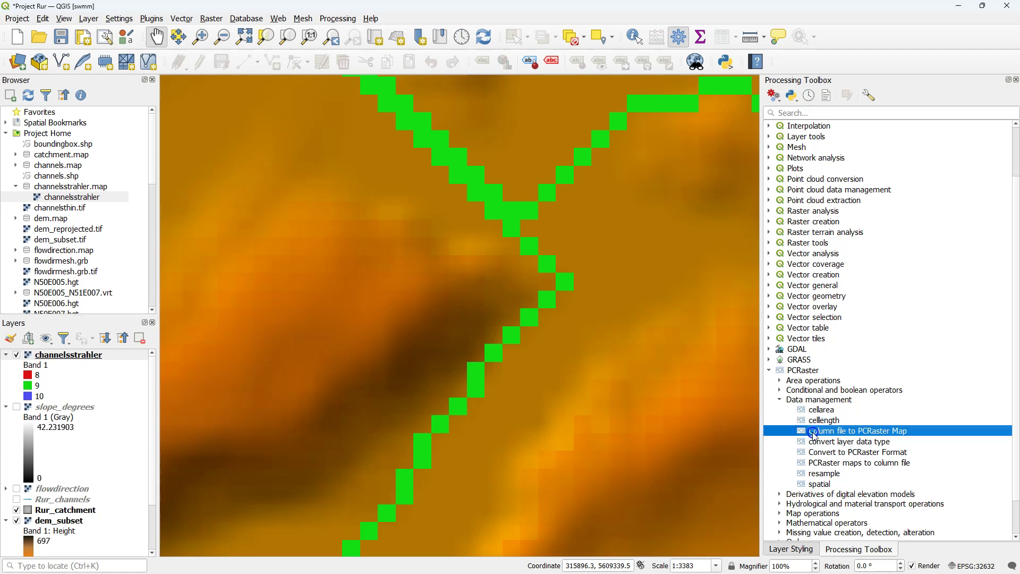
pyautogui.doubleClick(814, 435)
pyautogui.click(531, 203)
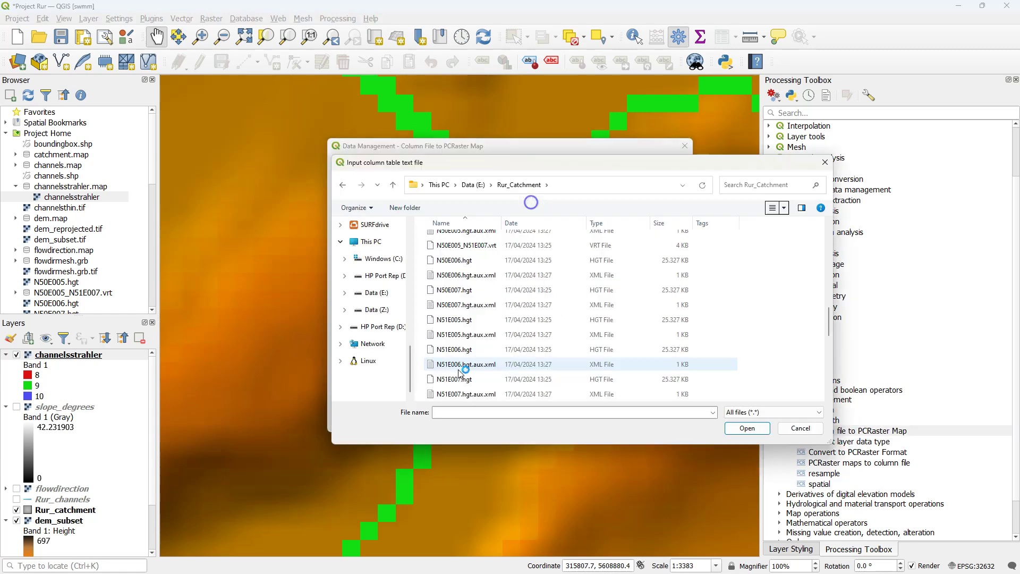
pyautogui.scroll(1, 460, 369)
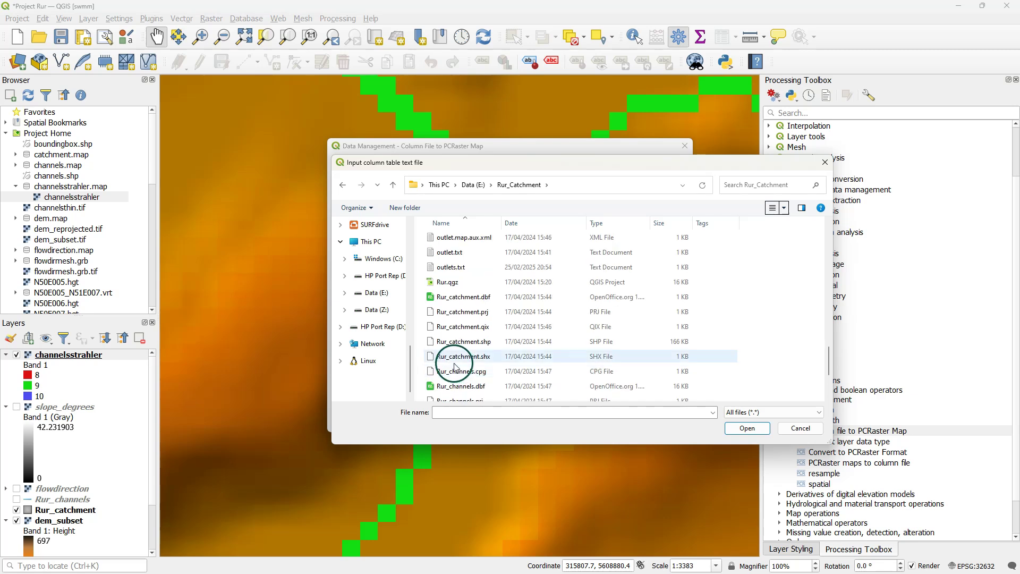
pyautogui.click(460, 267)
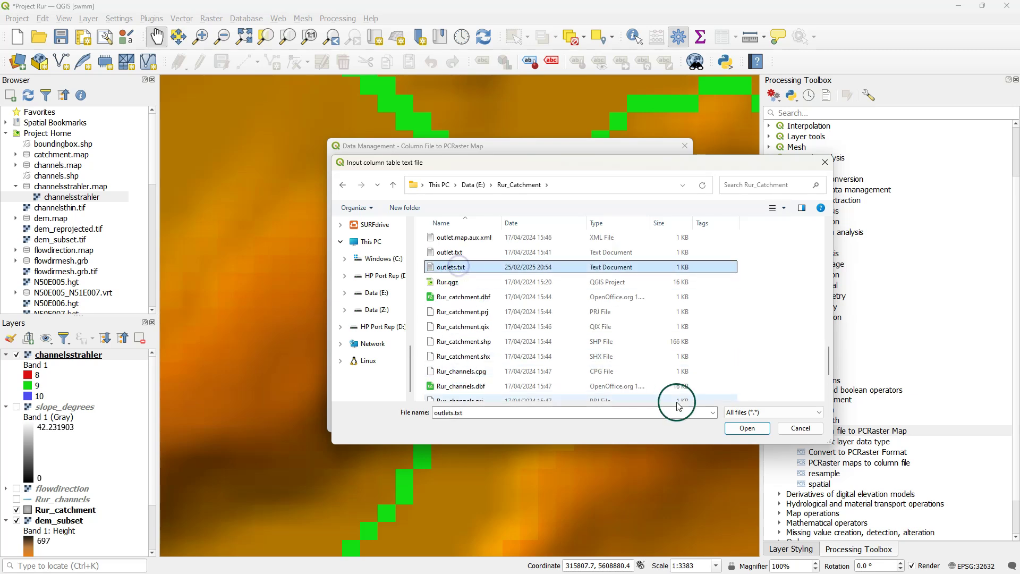
pyautogui.click(747, 433)
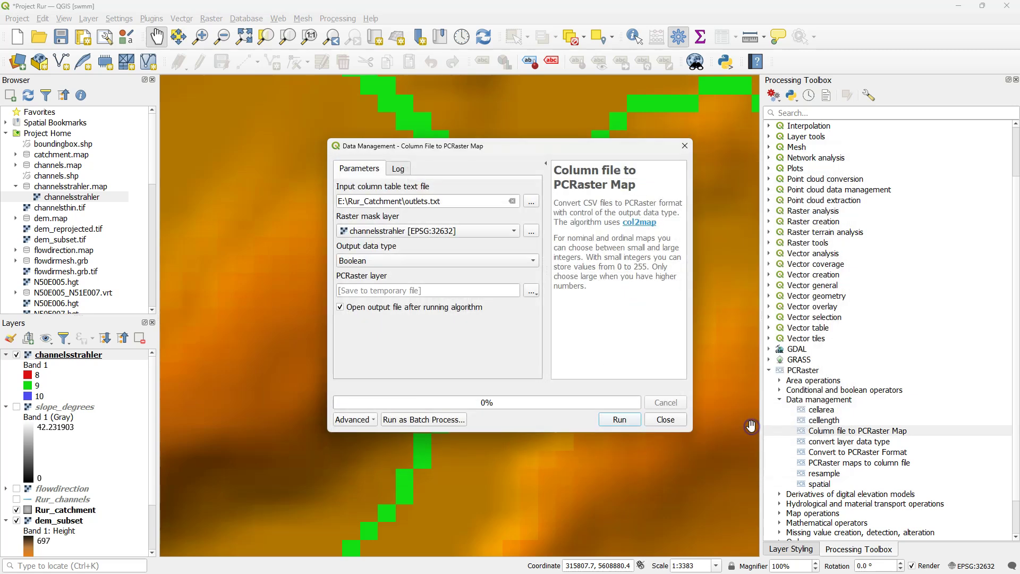
# Run the column file conversion with output data type Nominal (small), saving the result as outlets.map in Rur_Catchment
pyautogui.click(412, 261)
pyautogui.click(397, 275)
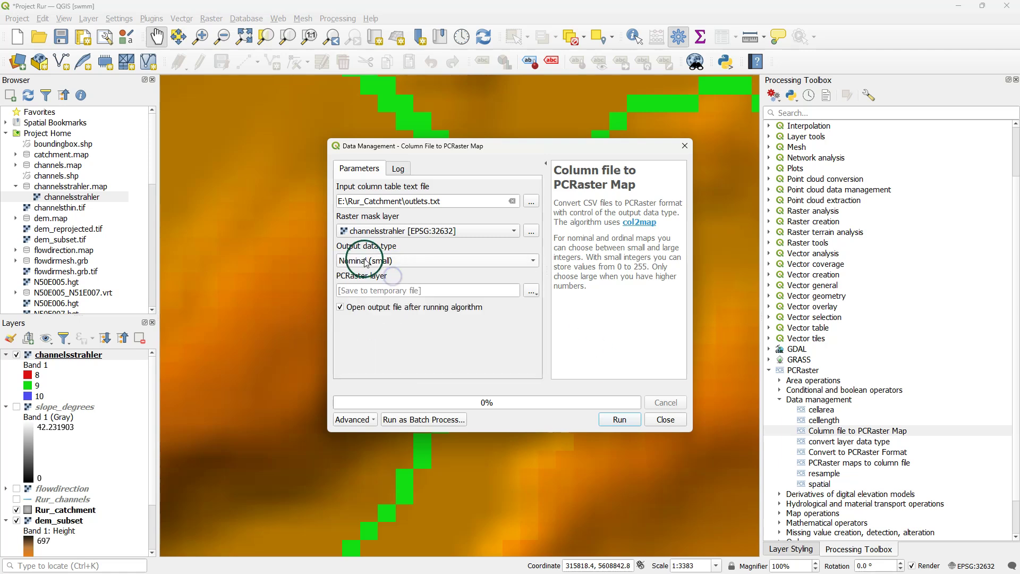
pyautogui.click(532, 291)
pyautogui.click(557, 317)
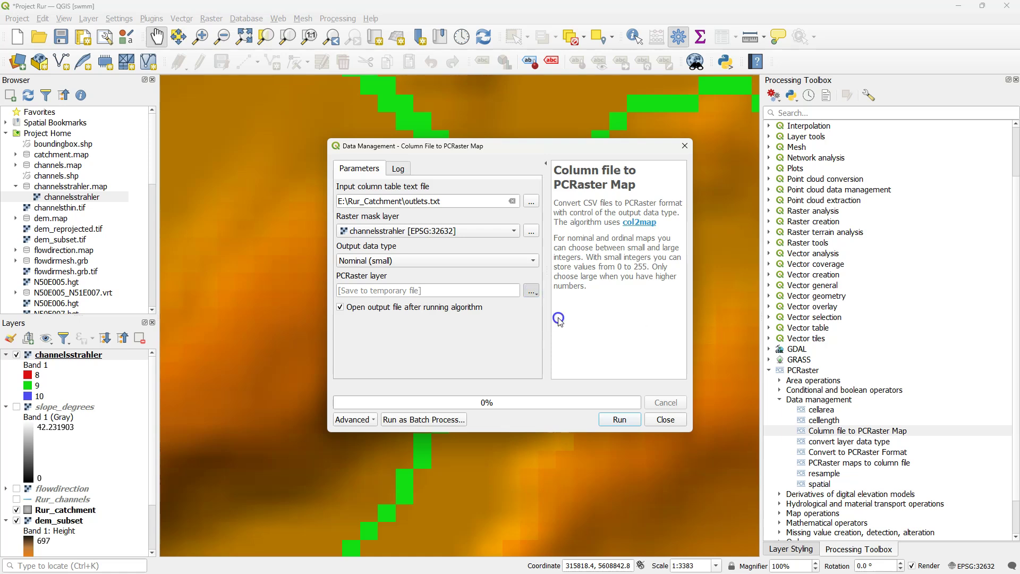
pyautogui.write('outlets')
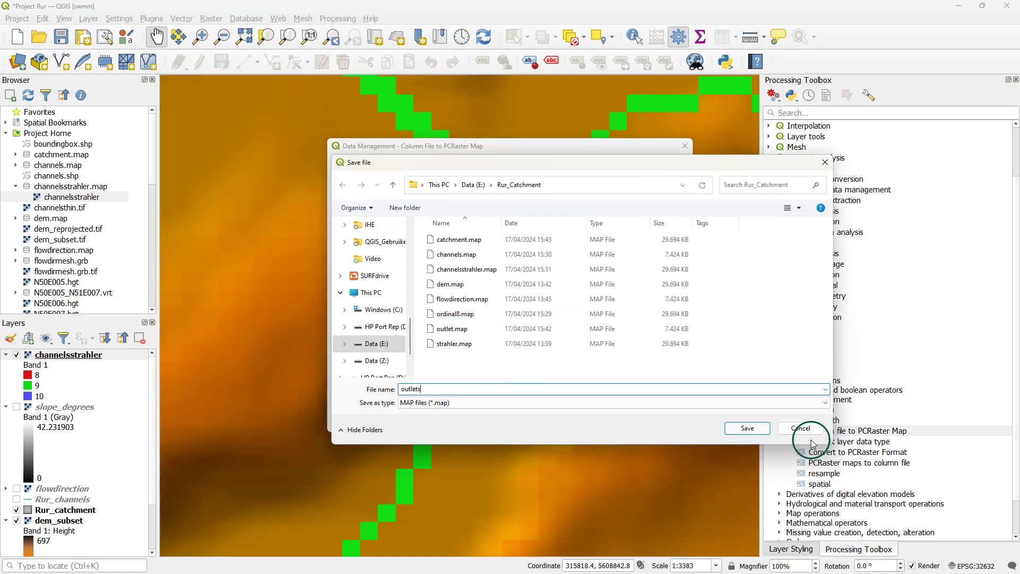
pyautogui.click(750, 428)
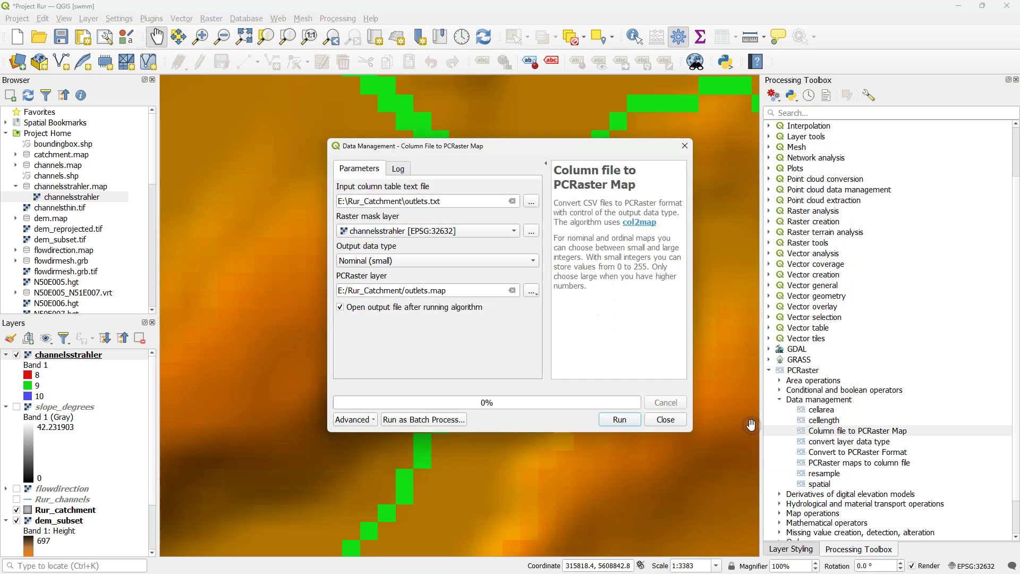
pyautogui.click(623, 419)
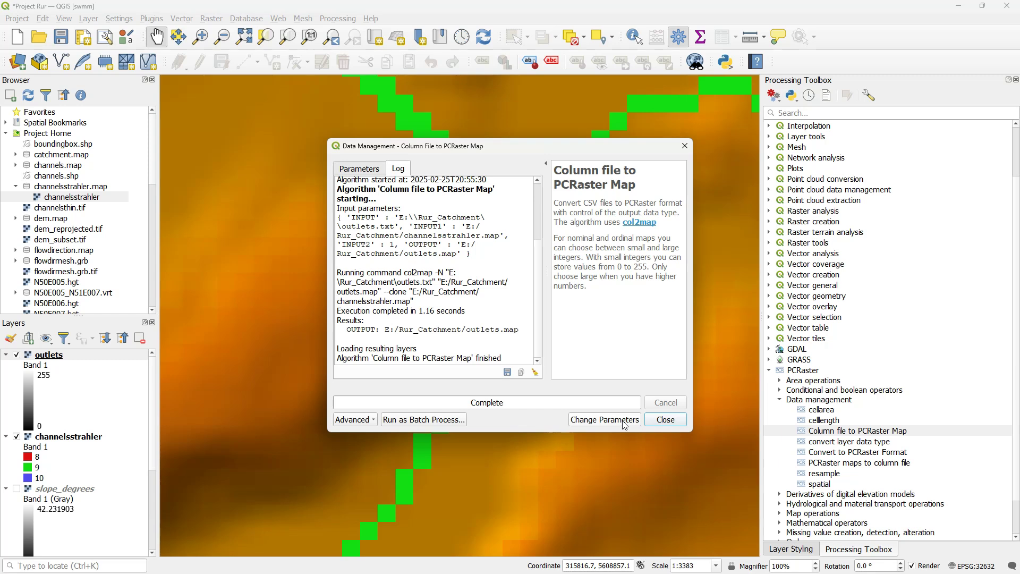
pyautogui.click(665, 420)
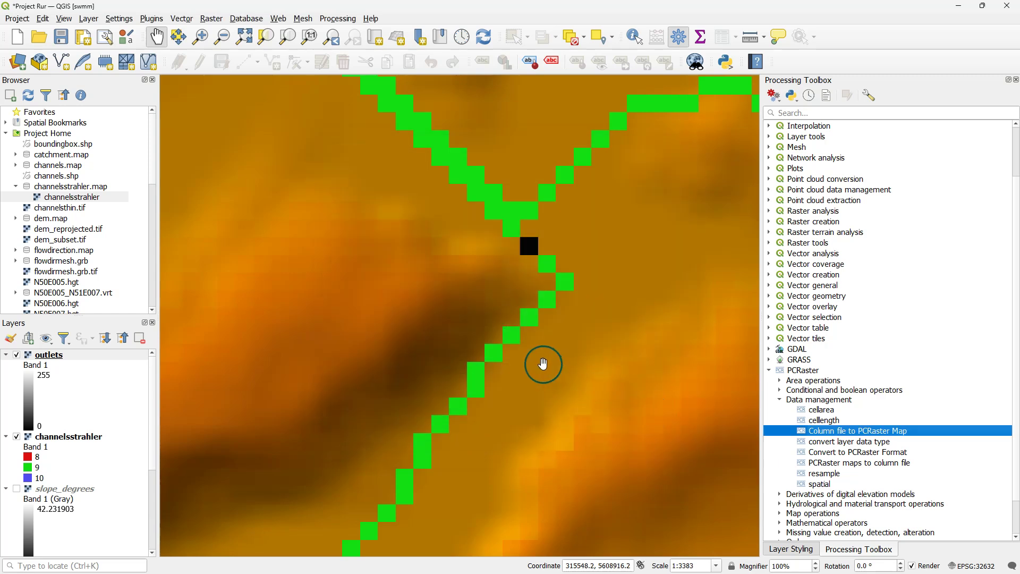
# Style the outlets layer with classified Paletted/Unique values in random colors and inspect the outlet cell on the map
pyautogui.click(49, 354)
pyautogui.click(10, 339)
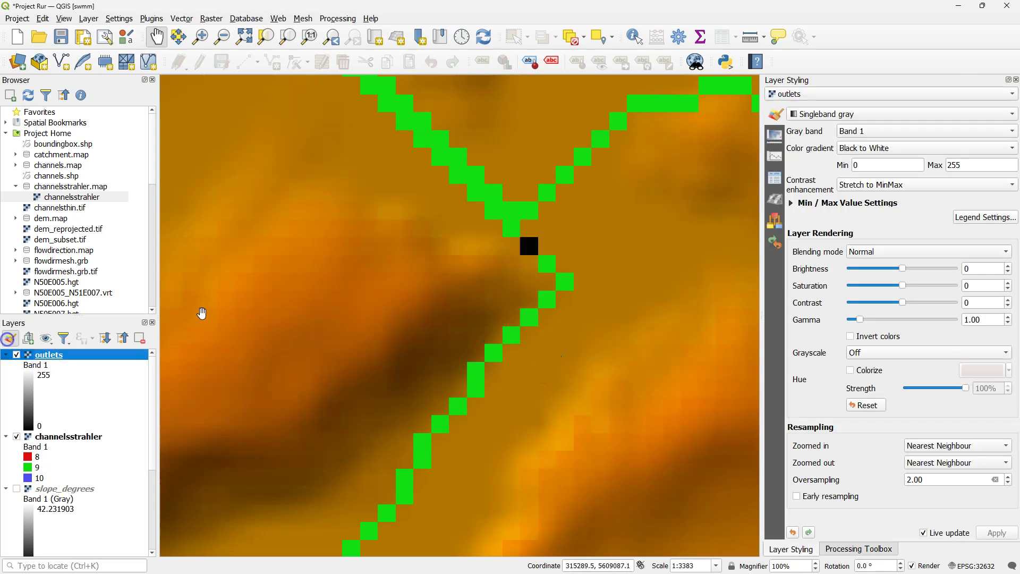
pyautogui.click(823, 116)
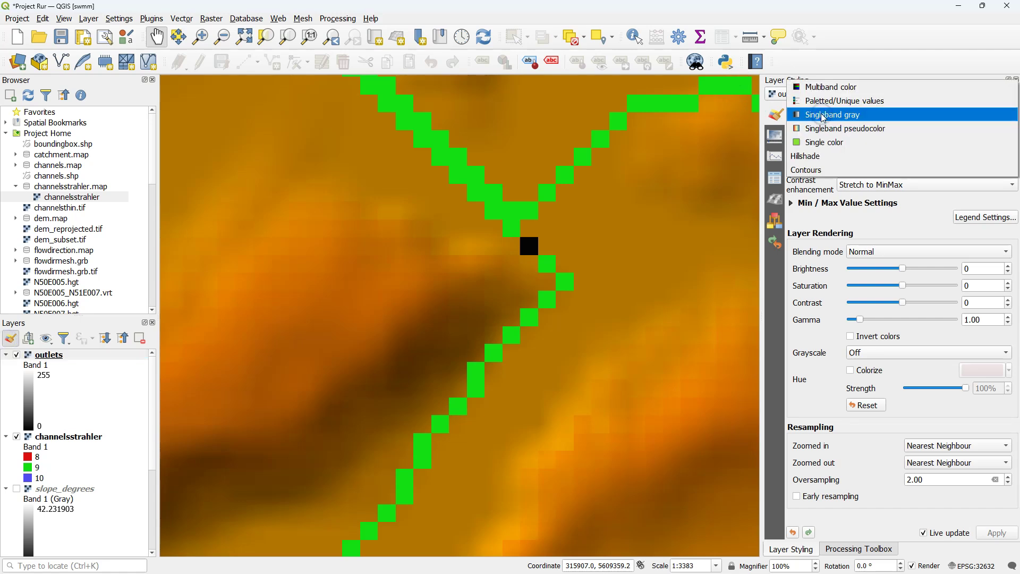
pyautogui.click(826, 103)
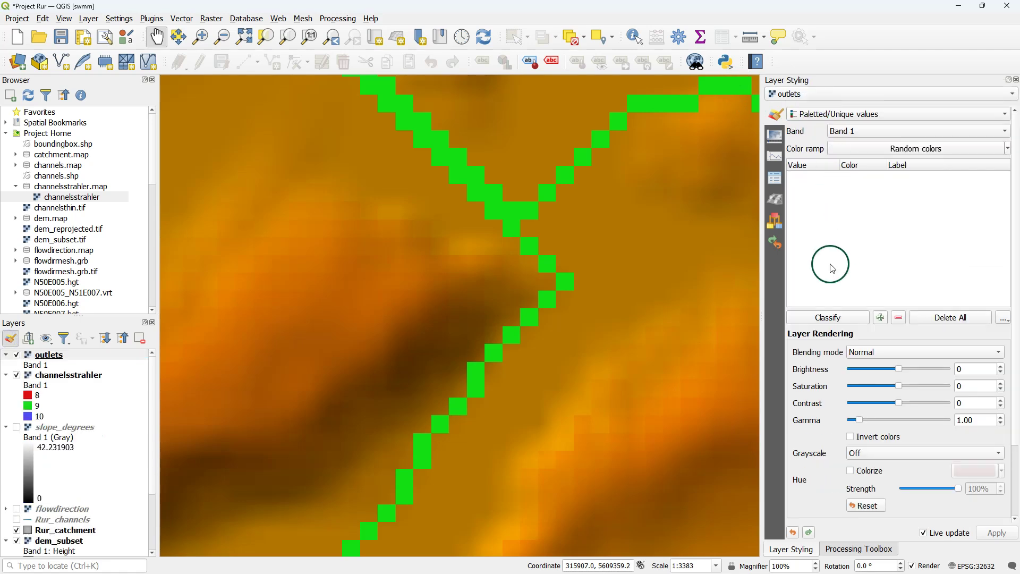
pyautogui.click(827, 318)
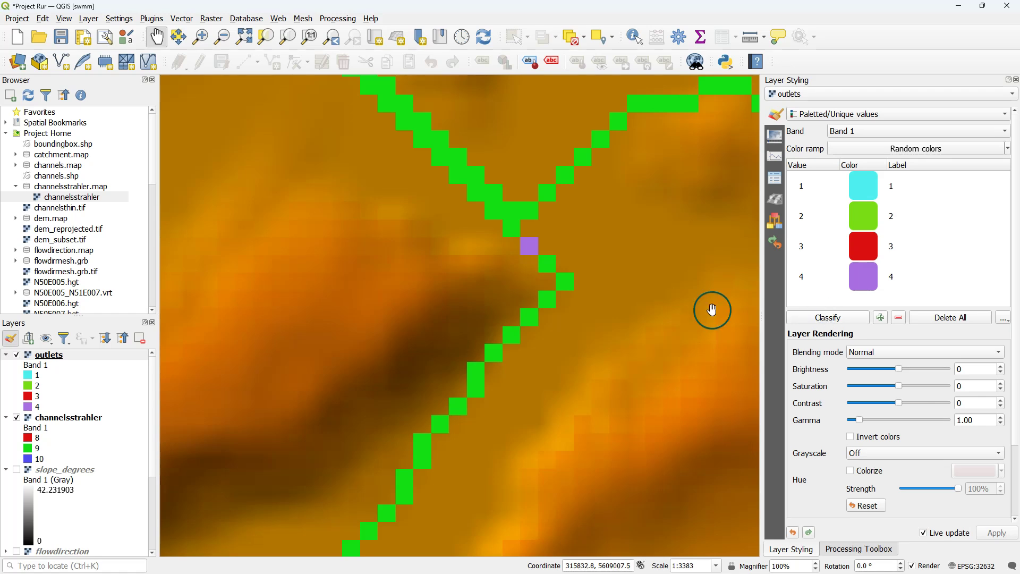
pyautogui.scroll(-2, 558, 267)
pyautogui.scroll(-1, 558, 266)
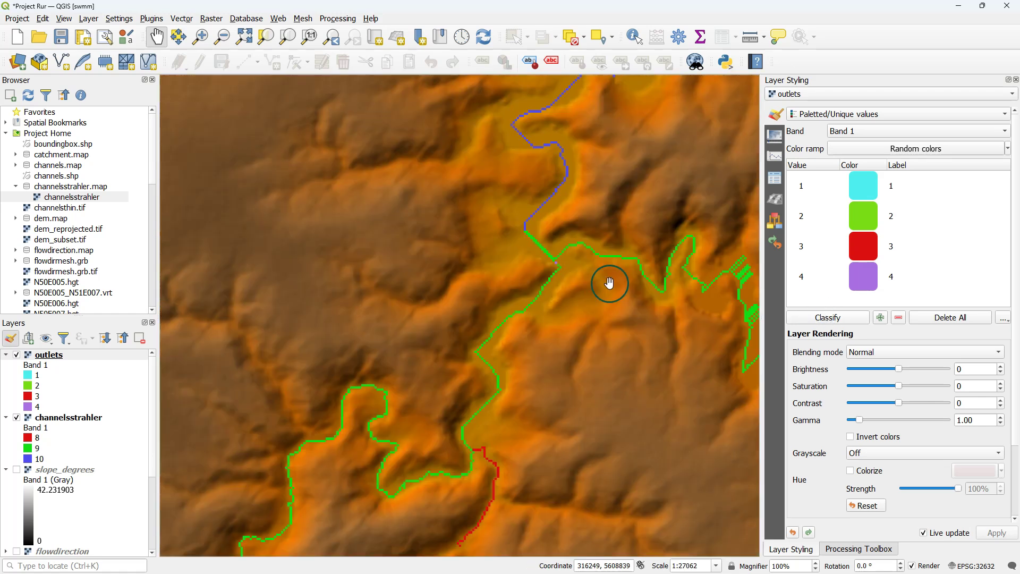
pyautogui.scroll(2, 609, 284)
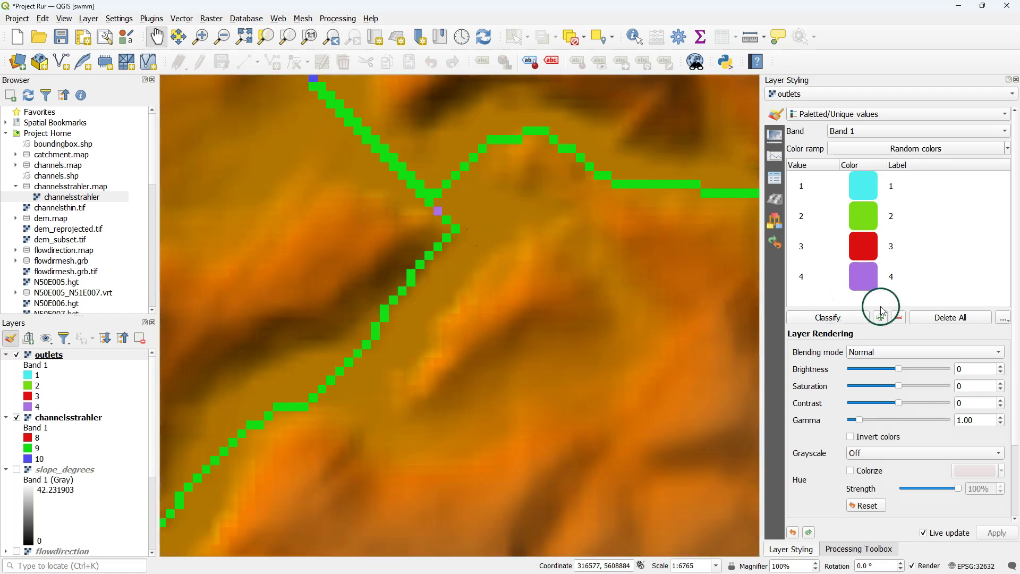
# Open PCRaster's subcatchment tool with flowdirection as the LDD layer and outlets as the outlet layer
pyautogui.click(859, 548)
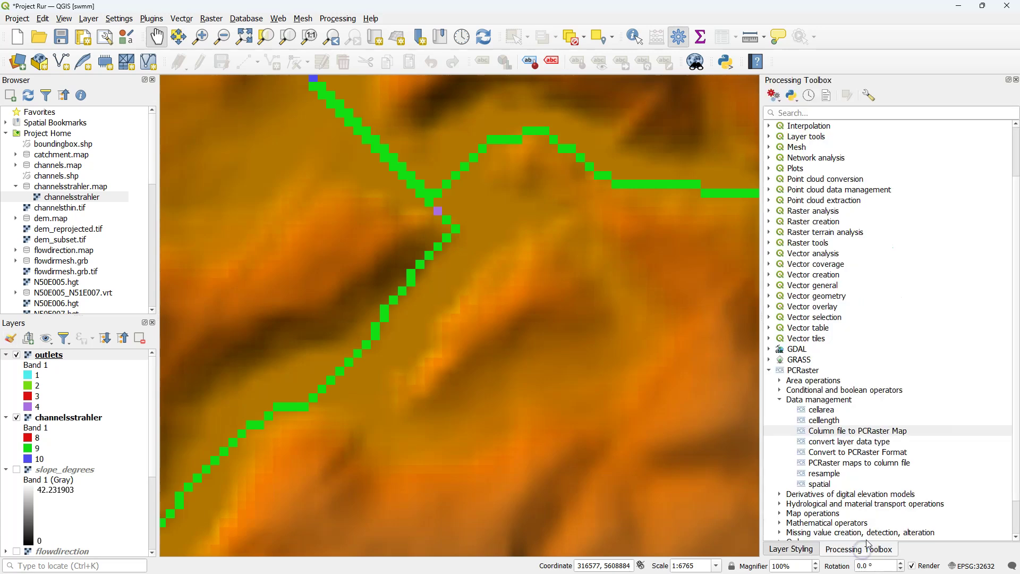
pyautogui.scroll(-2, 794, 421)
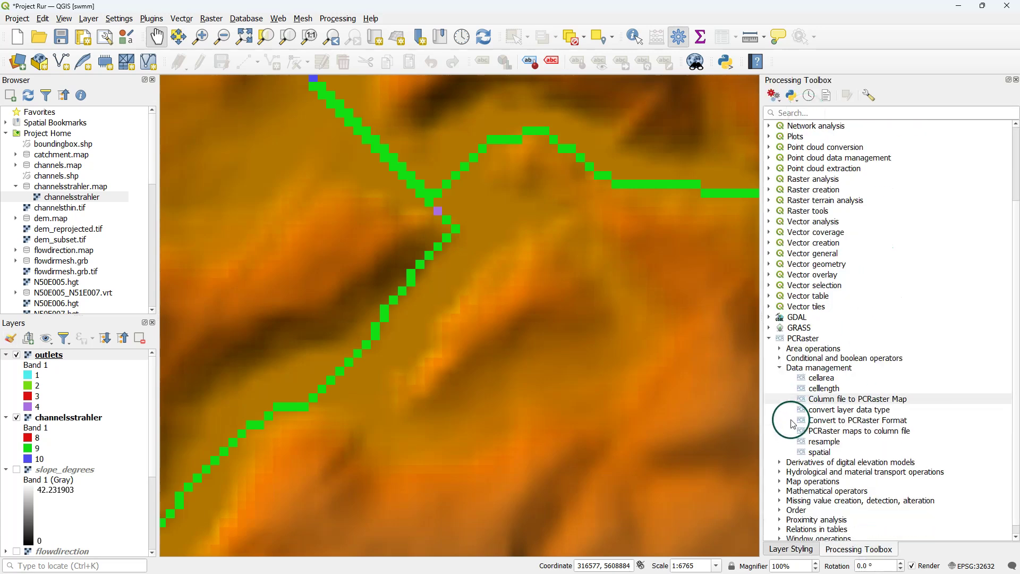
pyautogui.click(779, 460)
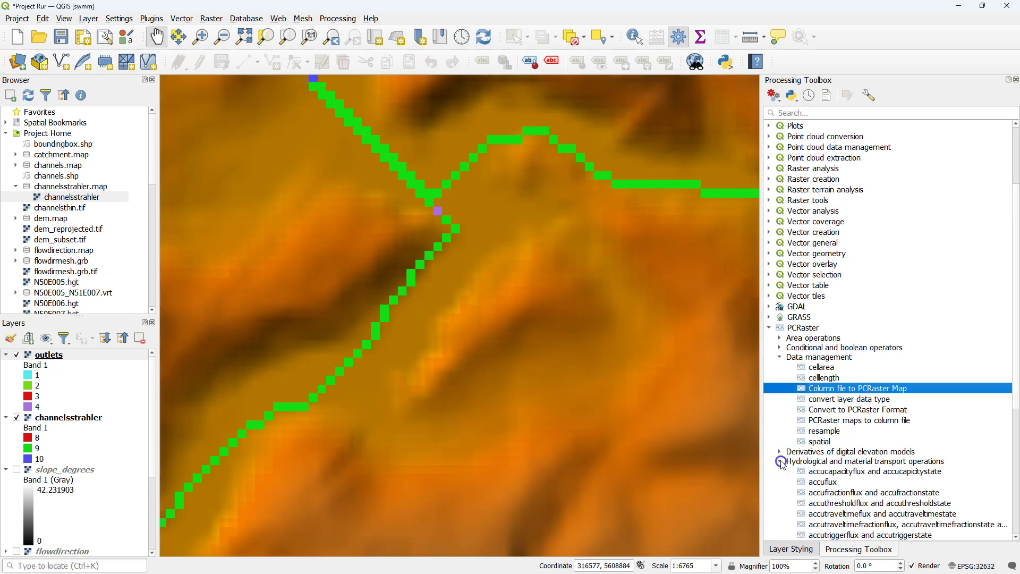
pyautogui.scroll(-3, 844, 388)
pyautogui.scroll(-4, 849, 389)
pyautogui.doubleClick(835, 450)
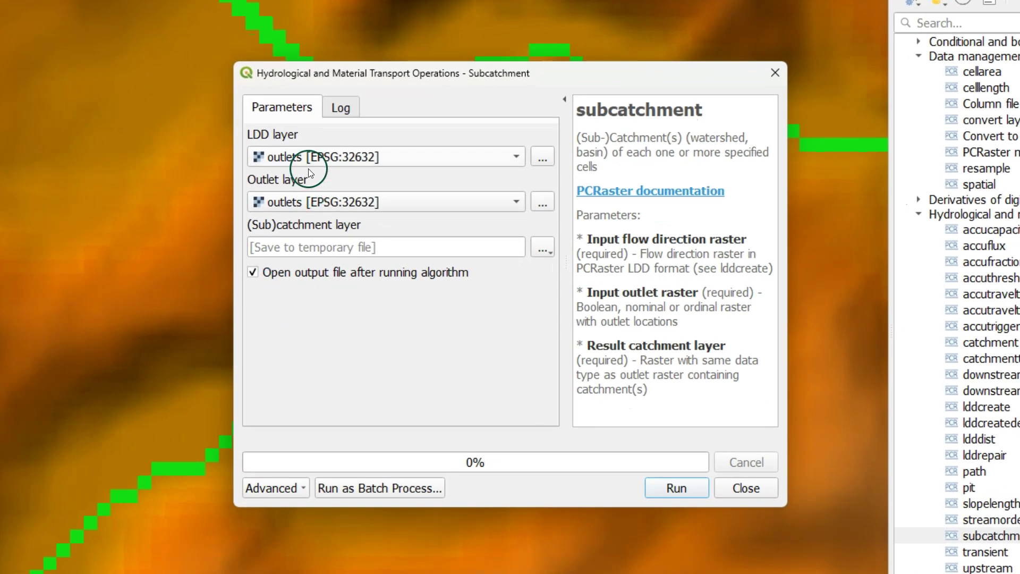
pyautogui.click(303, 158)
pyautogui.click(307, 98)
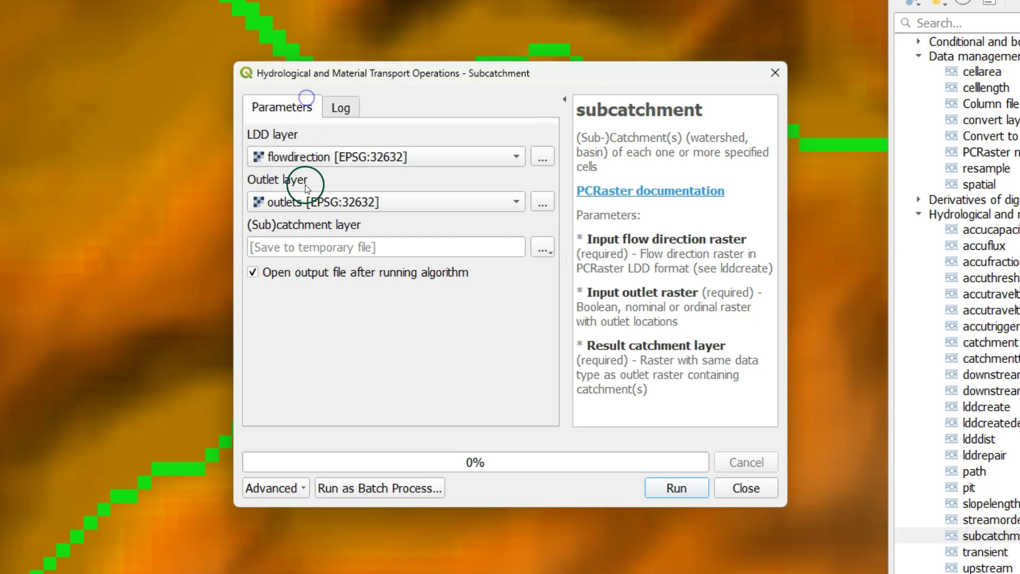
# Run the subcatchment calculation with the result saved as subcatchments.map in the Rur_Catchment folder
pyautogui.click(546, 250)
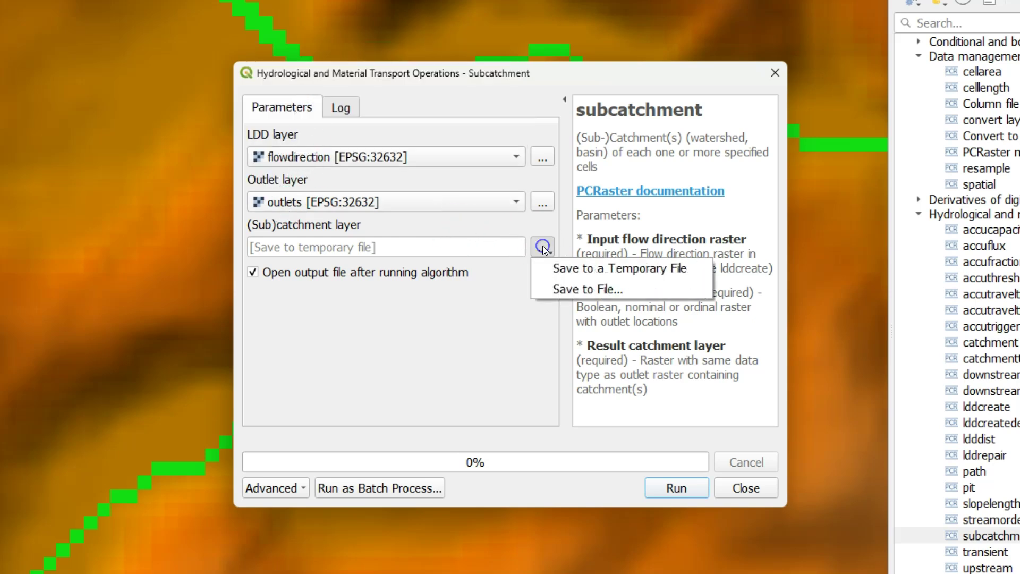
pyautogui.click(561, 287)
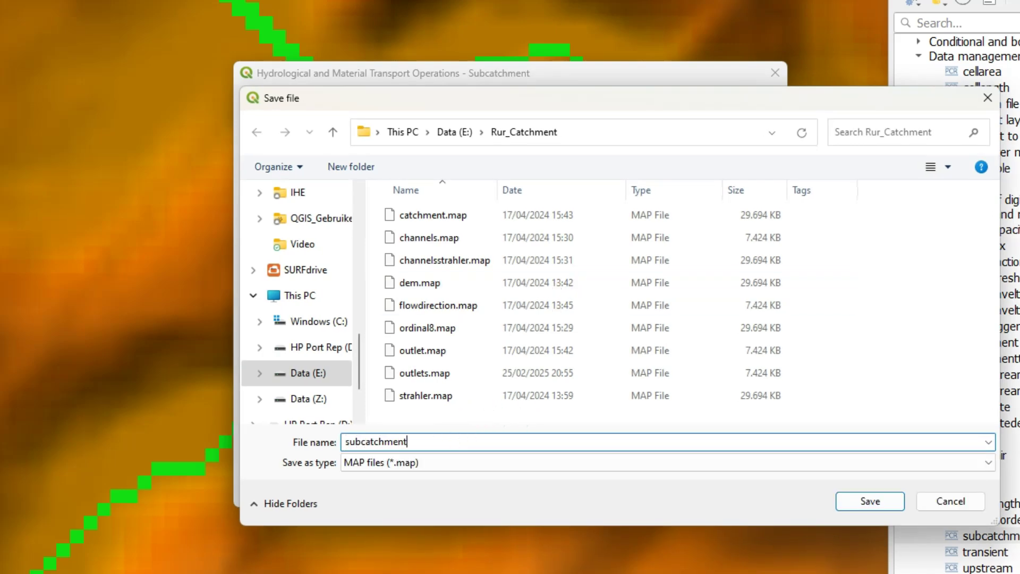
pyautogui.click(882, 501)
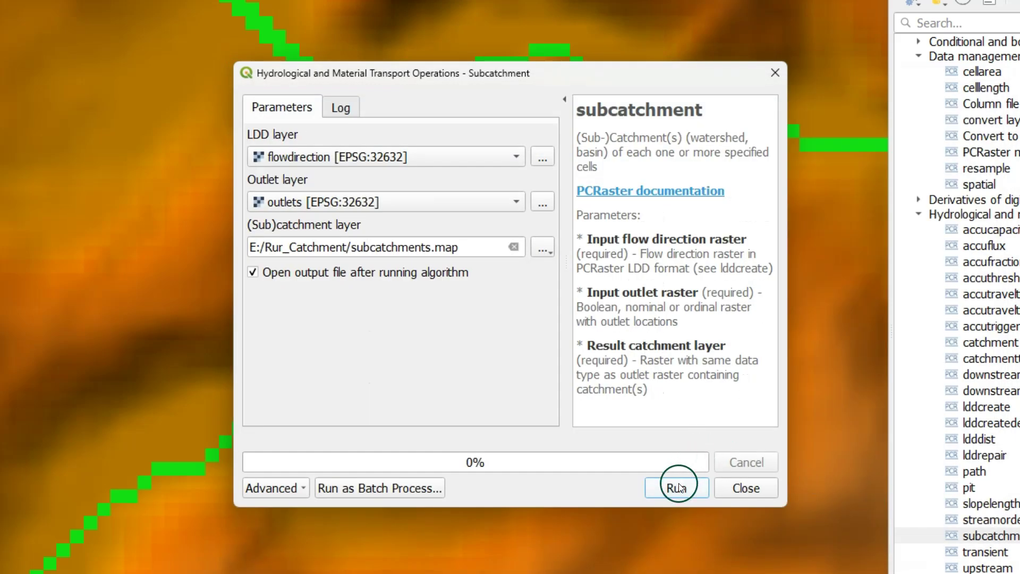
pyautogui.click(677, 490)
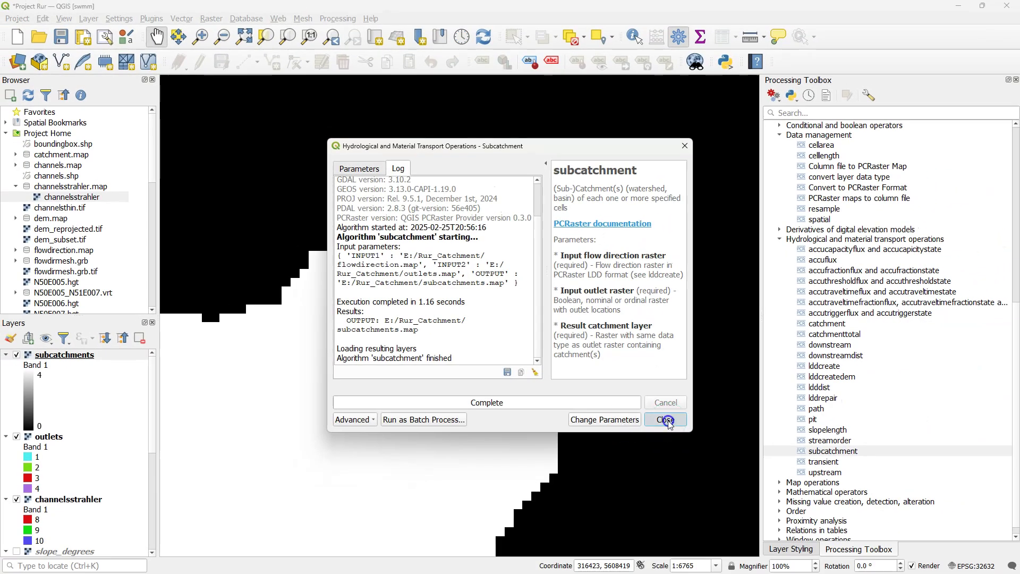
pyautogui.click(666, 421)
# Copy all style categories from the outlets layer to the subcatchments layer and show the full subcatchments extent
pyautogui.rightClick(50, 437)
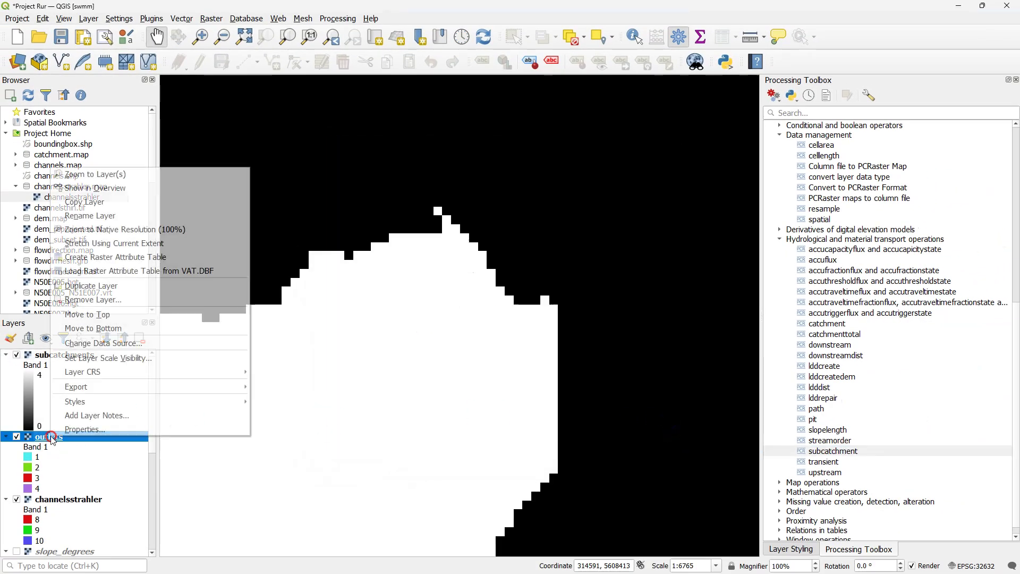
pyautogui.moveTo(125, 401)
pyautogui.moveTo(333, 408)
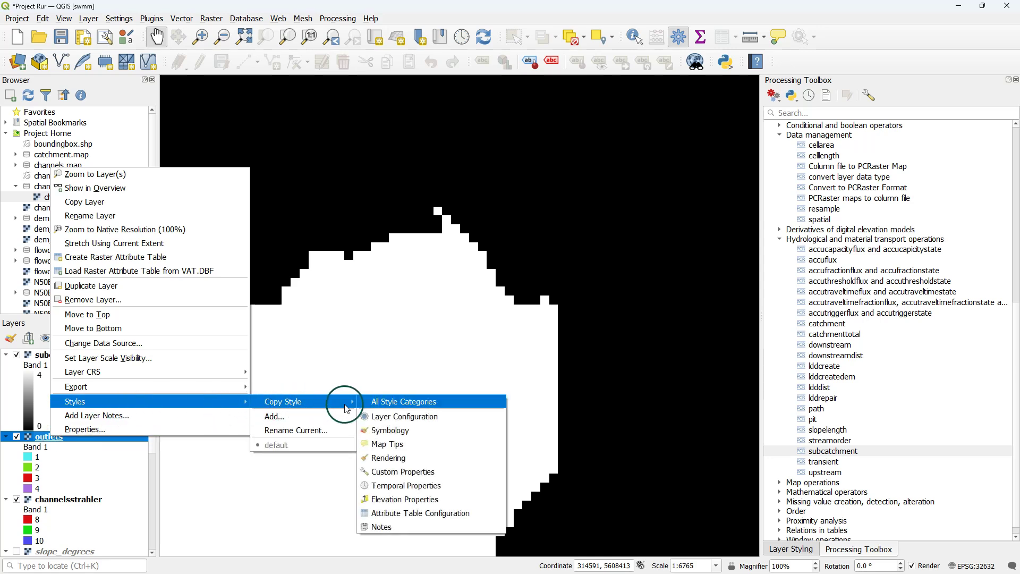
pyautogui.click(378, 402)
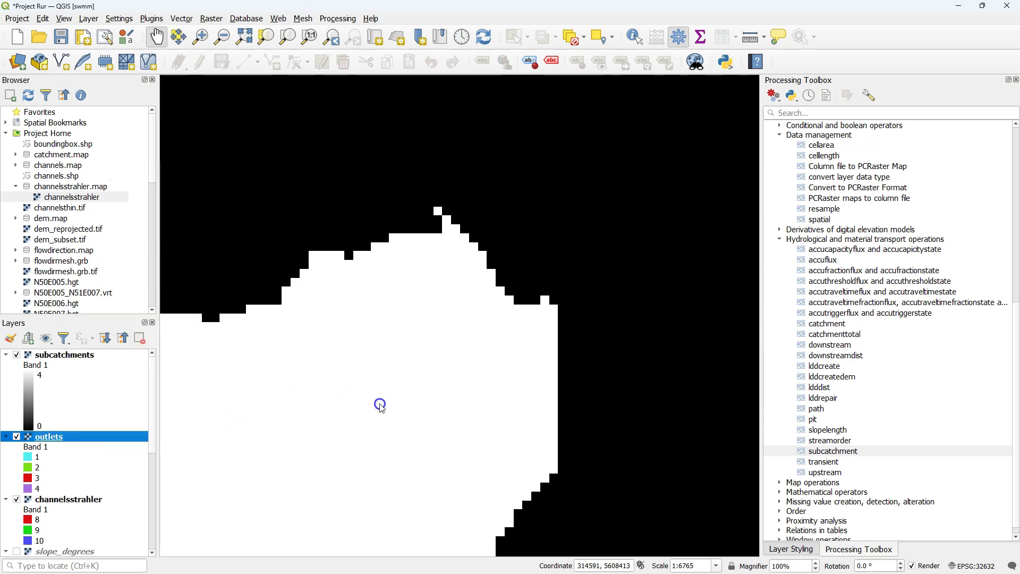
pyautogui.rightClick(45, 360)
pyautogui.moveTo(79, 320)
pyautogui.moveTo(290, 339)
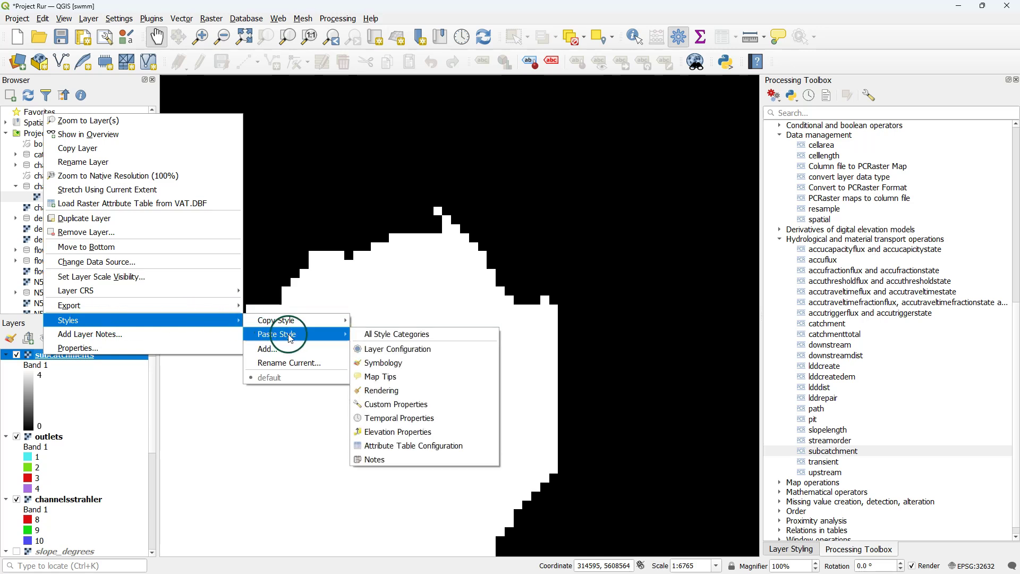
pyautogui.click(373, 339)
pyautogui.rightClick(80, 357)
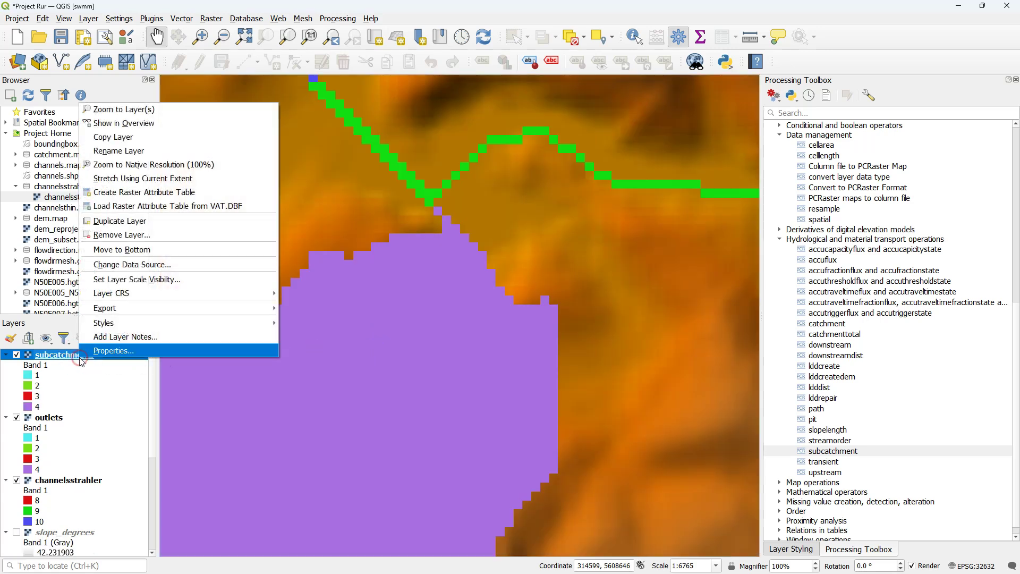
pyautogui.click(127, 110)
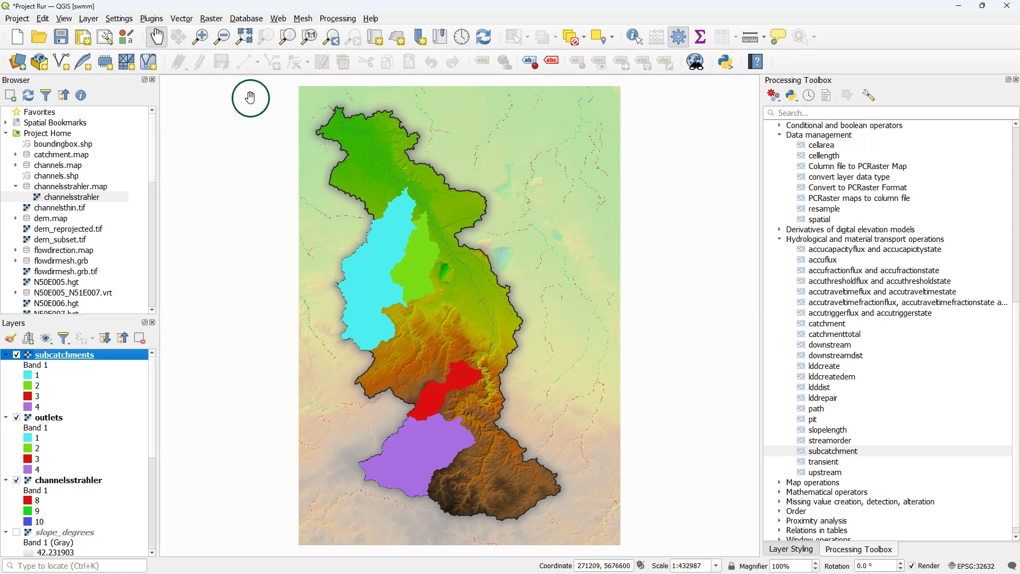
# Polygonize band 1 of the subcatchments raster with field name ID, saving the shapefile as subcatchments.shp in Rur_Catchment
pyautogui.click(211, 18)
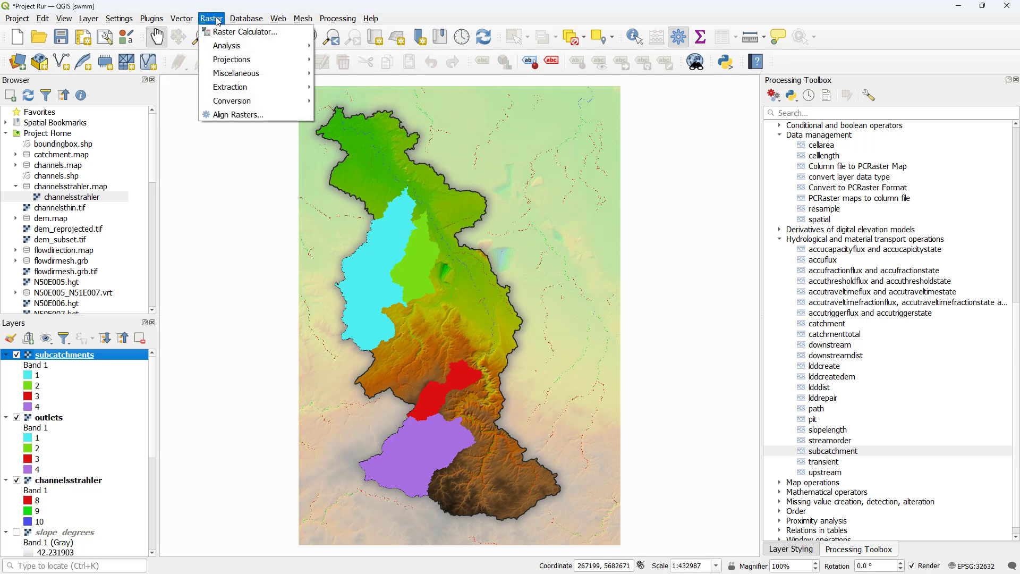
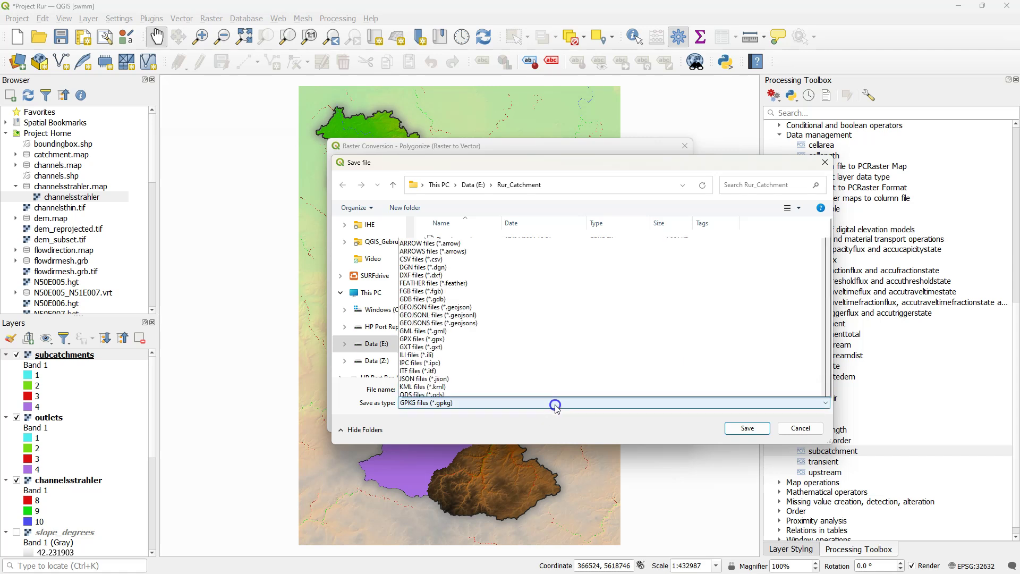
pyautogui.click(417, 169)
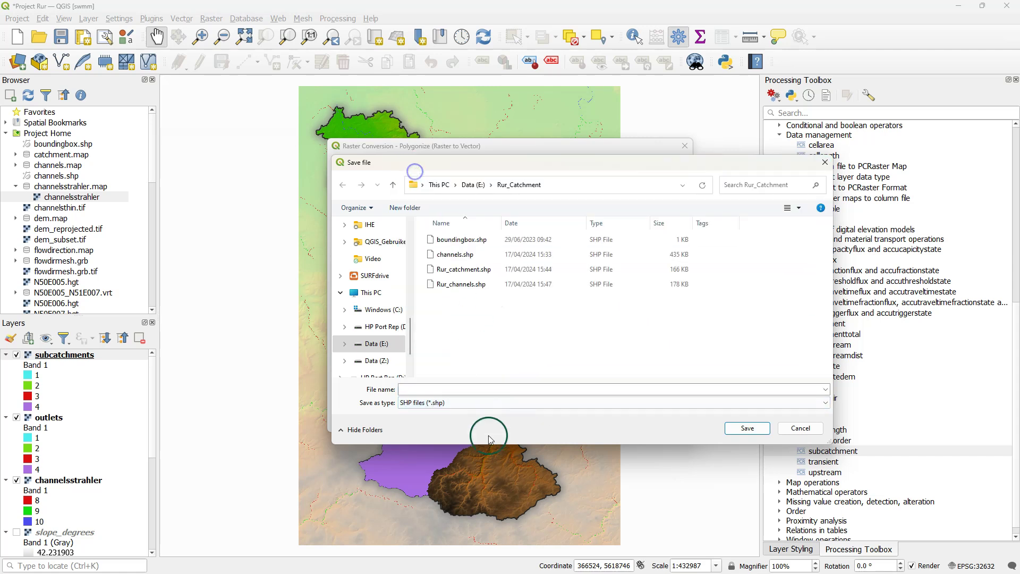
pyautogui.click(439, 392)
pyautogui.write('subcatch')
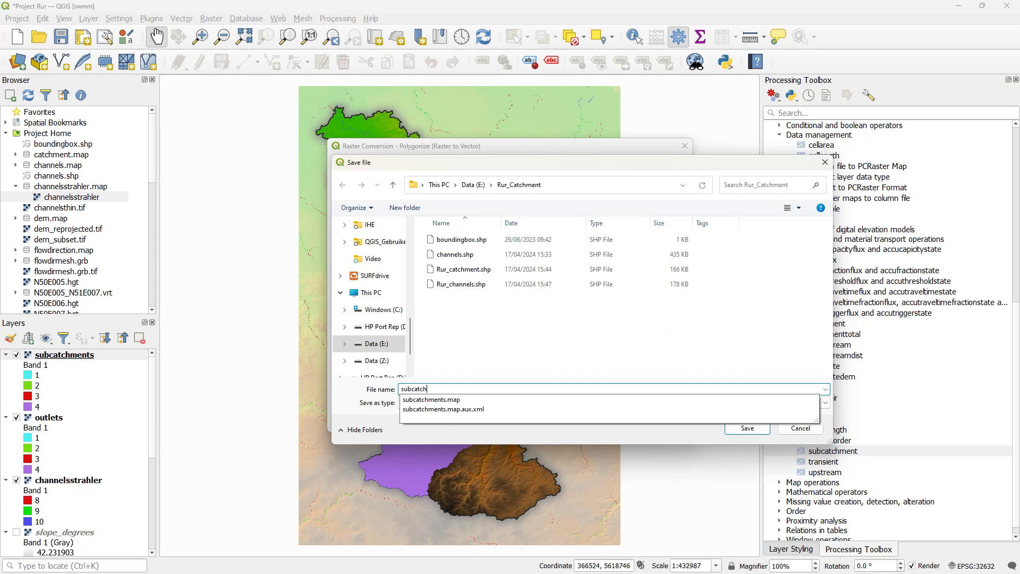
pyautogui.write('ments')
pyautogui.click(343, 414)
pyautogui.click(747, 428)
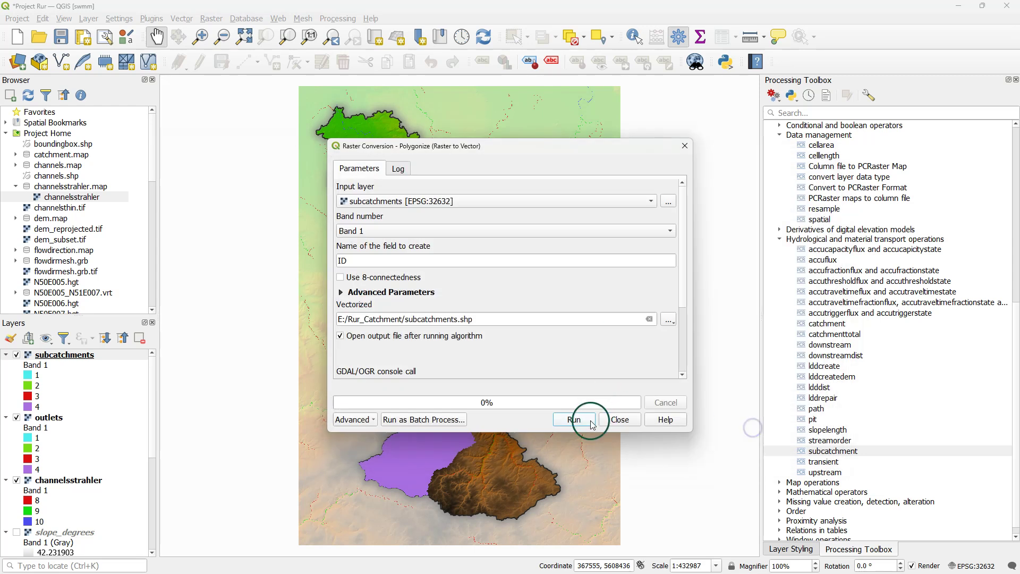
pyautogui.click(580, 422)
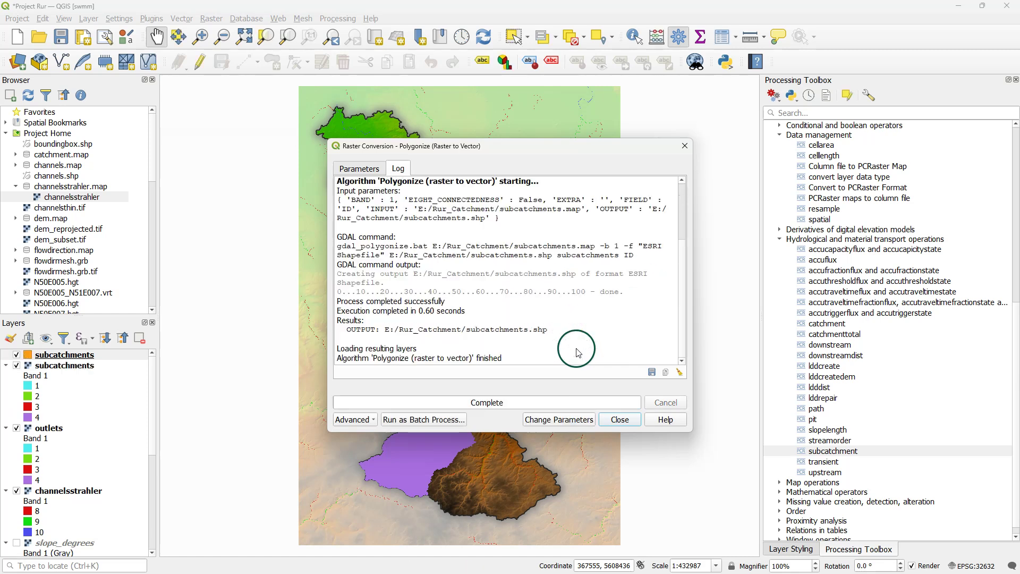
pyautogui.click(620, 420)
# Select the four large subcatchment polygons together in the subcatchments vector layer on the map
pyautogui.click(426, 323)
pyautogui.click(390, 249)
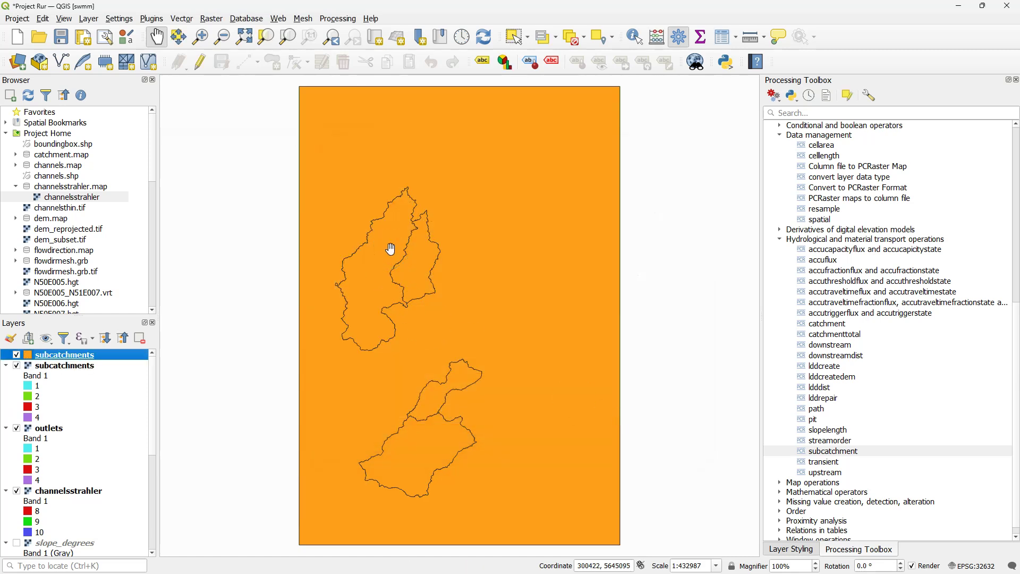
pyautogui.click(513, 36)
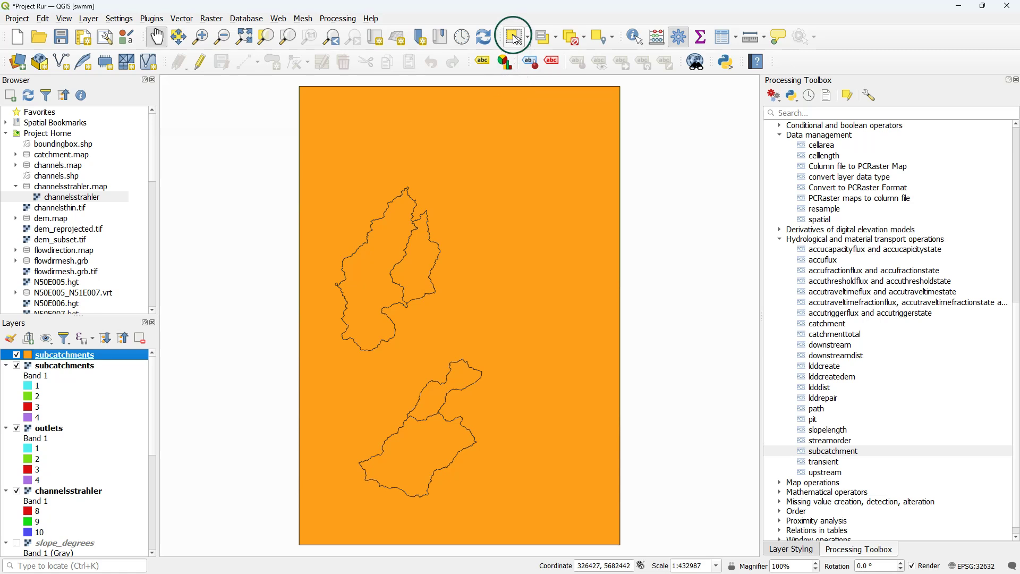
pyautogui.click(390, 248)
pyautogui.keyDown('ctrl'); pyautogui.click(422, 258); pyautogui.keyUp('ctrl')
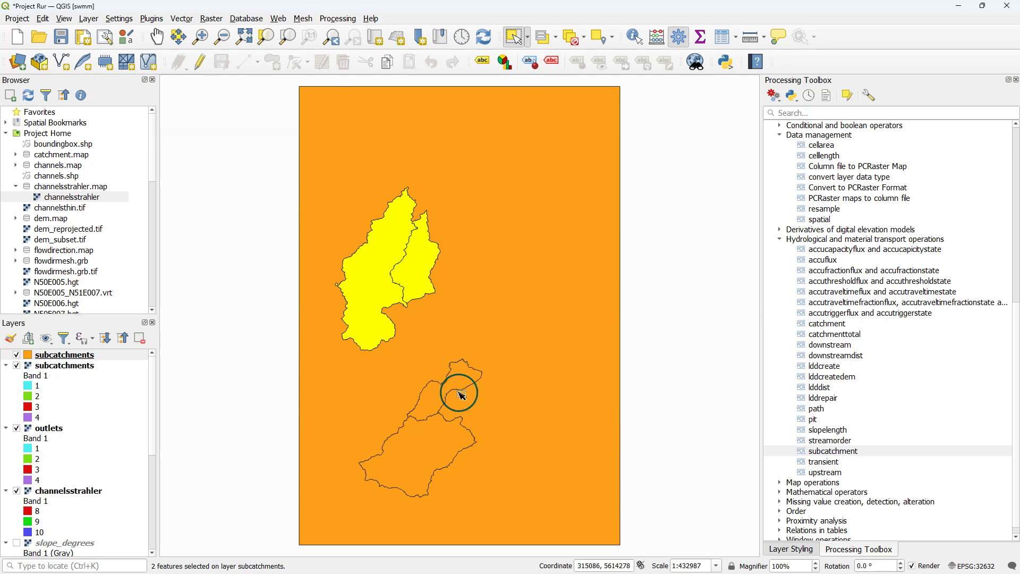
pyautogui.keyDown('ctrl'); pyautogui.click(462, 376); pyautogui.keyUp('ctrl')
pyautogui.keyDown('ctrl'); pyautogui.click(418, 450); pyautogui.keyUp('ctrl')
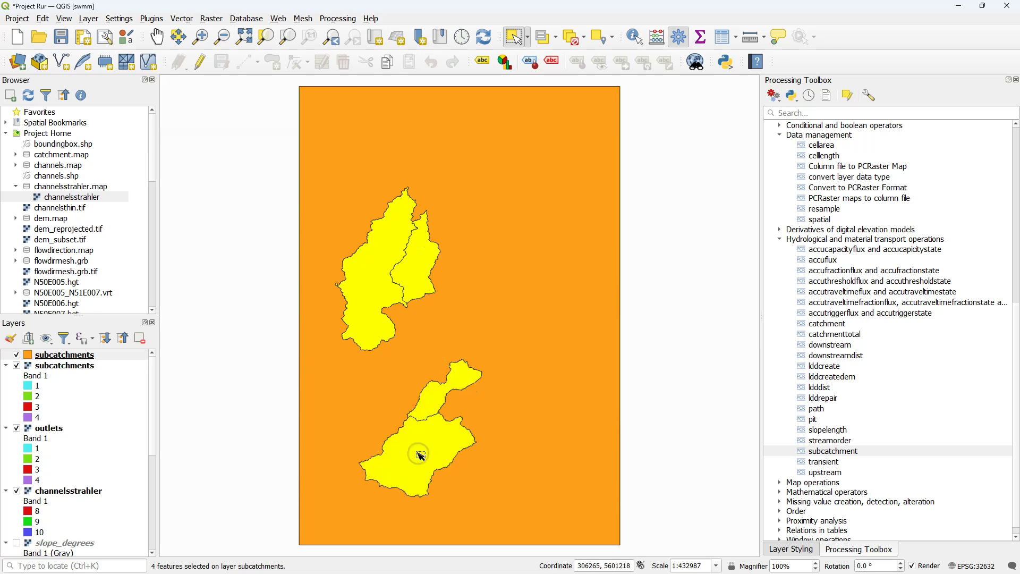
# Examine the subcatchments attribute table and inspect the third record, with ID 4, at its location on the map
pyautogui.rightClick(84, 354)
pyautogui.click(144, 221)
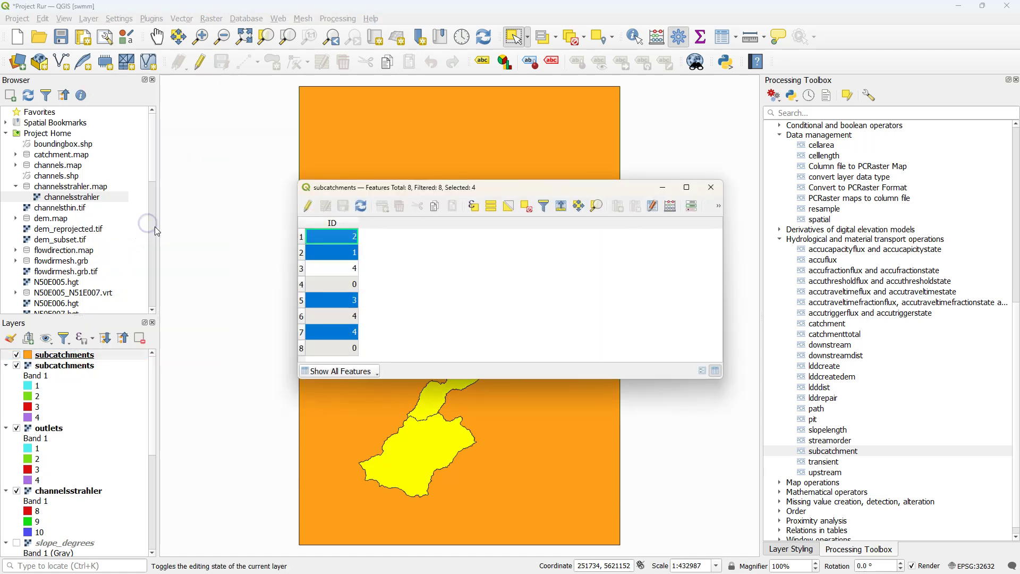
pyautogui.click(301, 269)
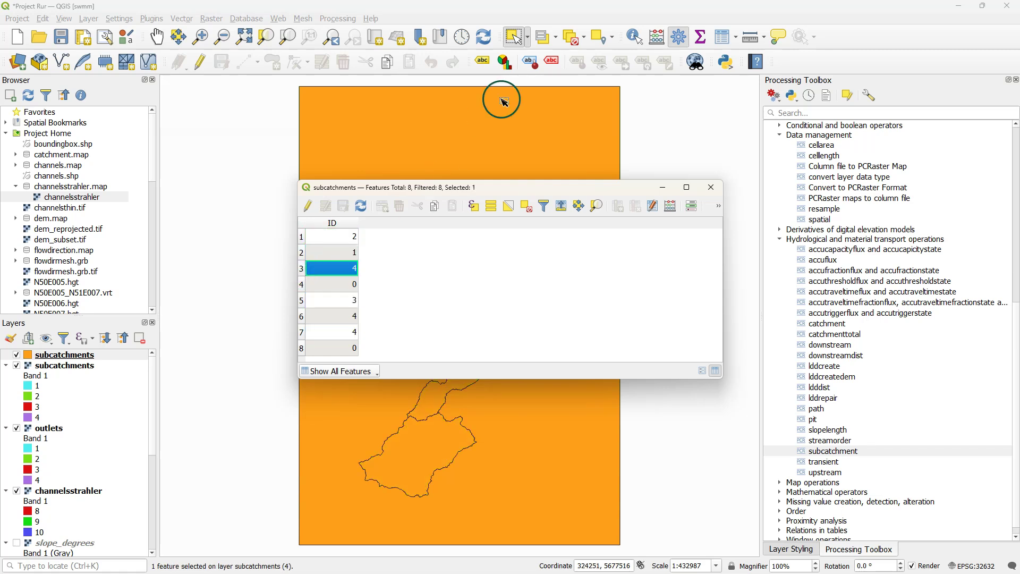
pyautogui.click(264, 38)
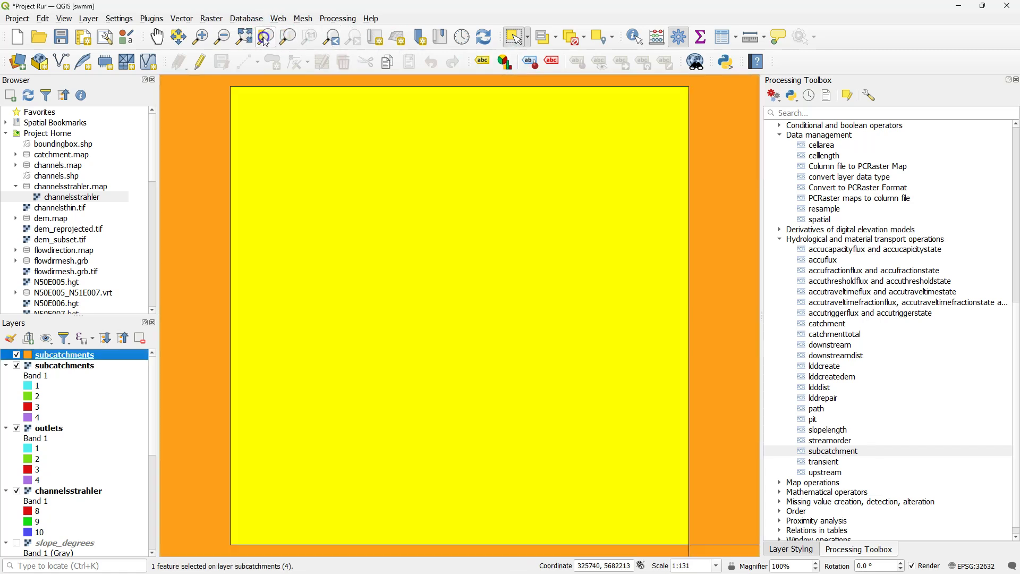
pyautogui.scroll(-3, 596, 269)
pyautogui.scroll(-2, 638, 326)
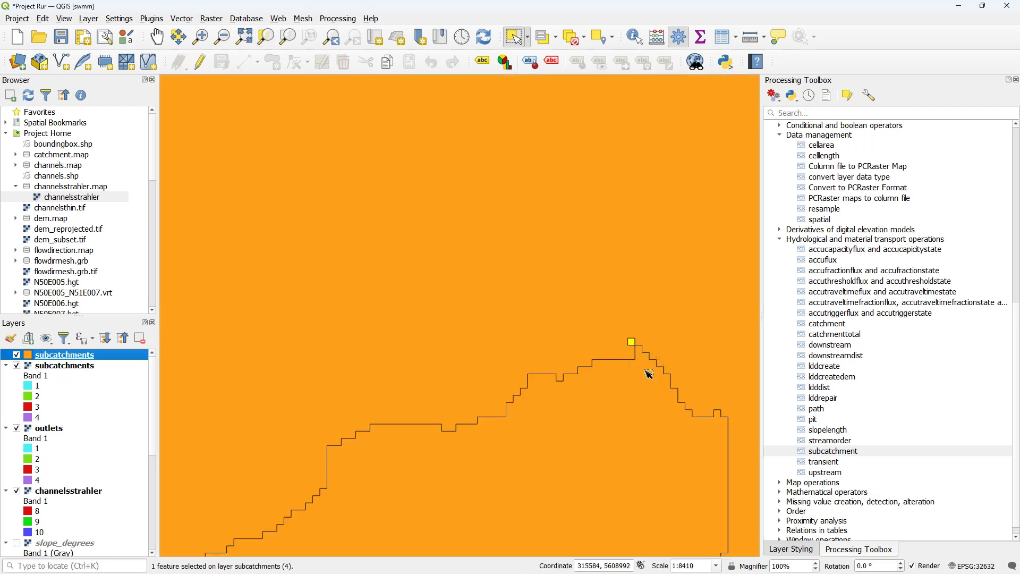
pyautogui.click(331, 36)
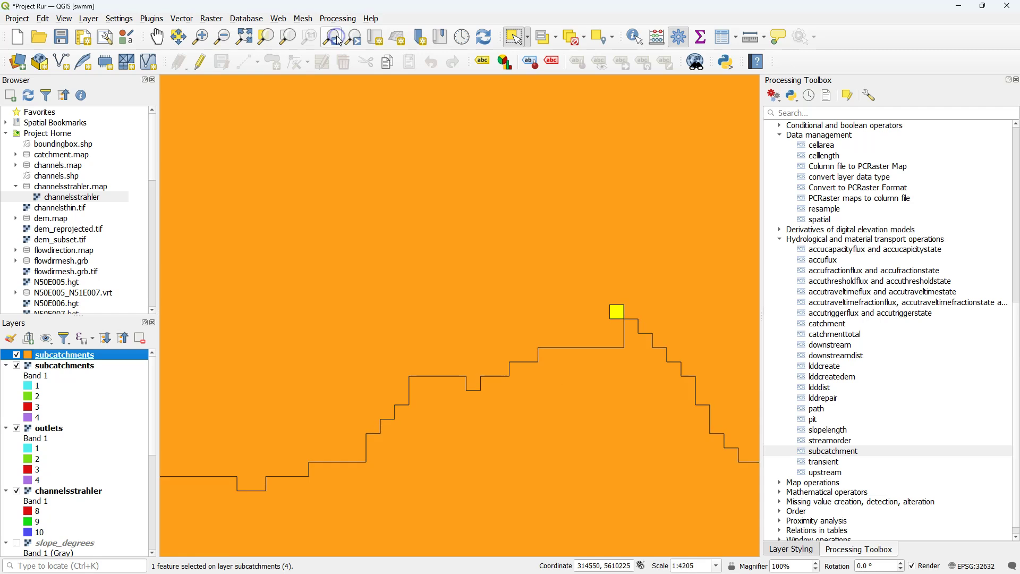
# Reselect all four large subcatchment polygons on the map in place of the single-cell polygon
pyautogui.click(395, 237)
pyautogui.keyDown('shift'); pyautogui.click(423, 268); pyautogui.keyUp('shift')
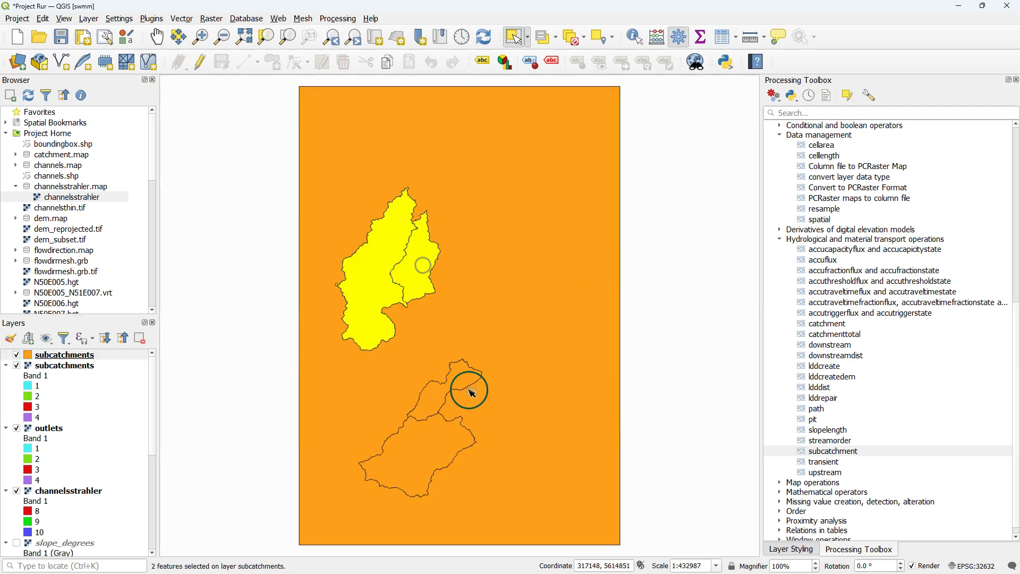
pyautogui.keyDown('shift'); pyautogui.click(459, 381); pyautogui.keyUp('shift')
pyautogui.keyDown('shift'); pyautogui.click(419, 455); pyautogui.keyUp('shift')
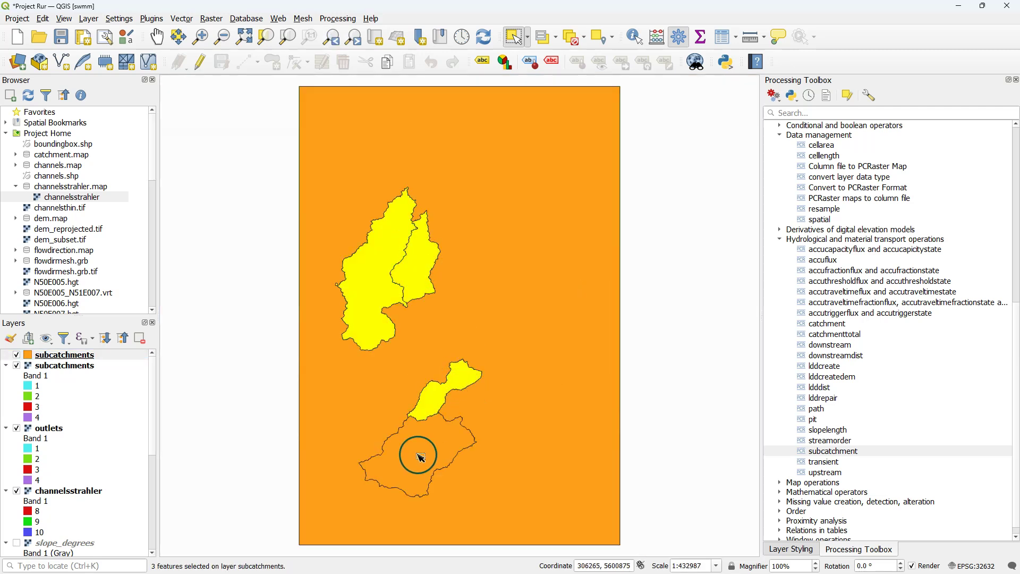
# Invert the selection in the subcatchments vector layer, delete the features outside the four subcatchments, and save the layer edits
pyautogui.click(556, 38)
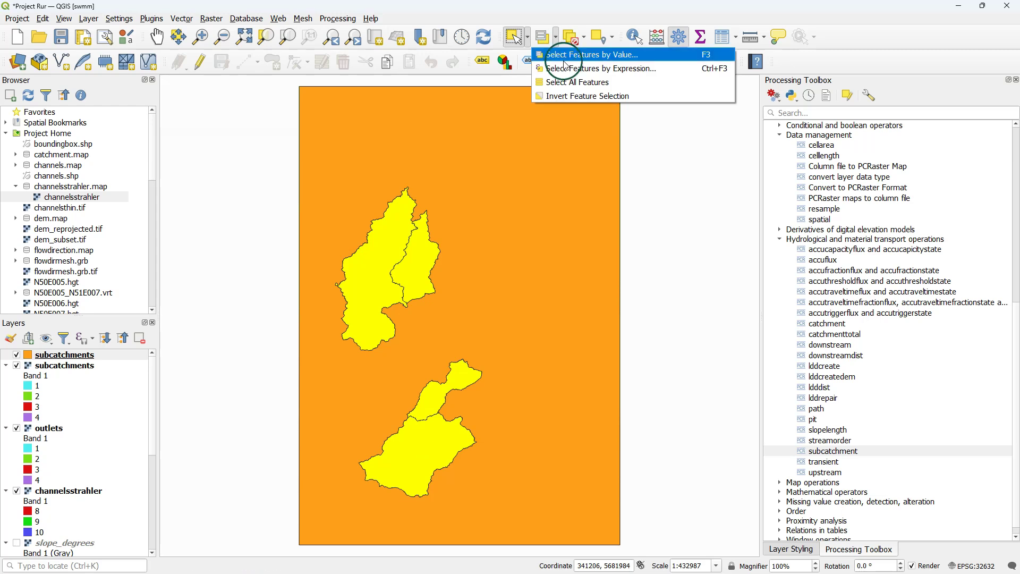
pyautogui.click(574, 99)
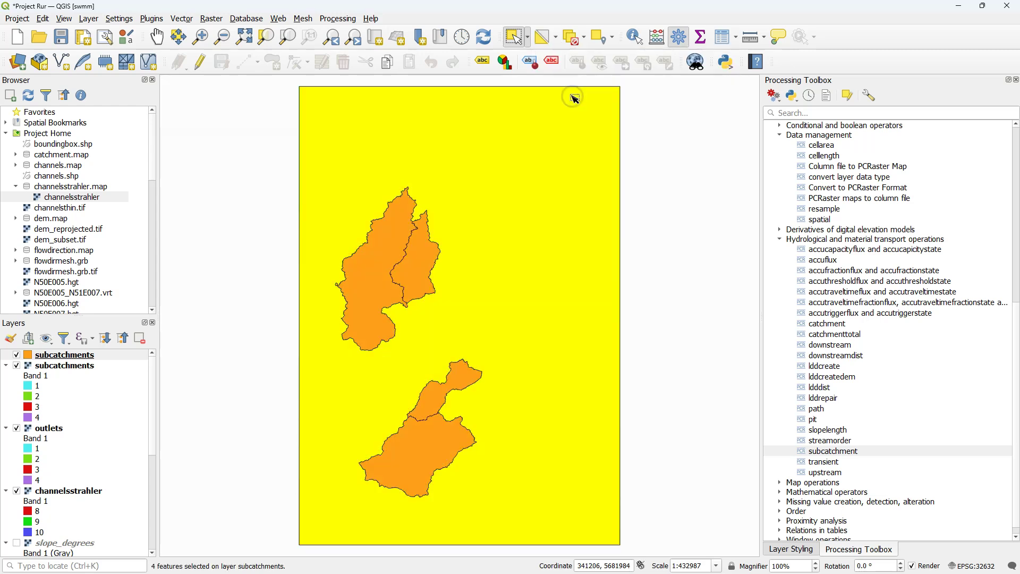
pyautogui.click(201, 62)
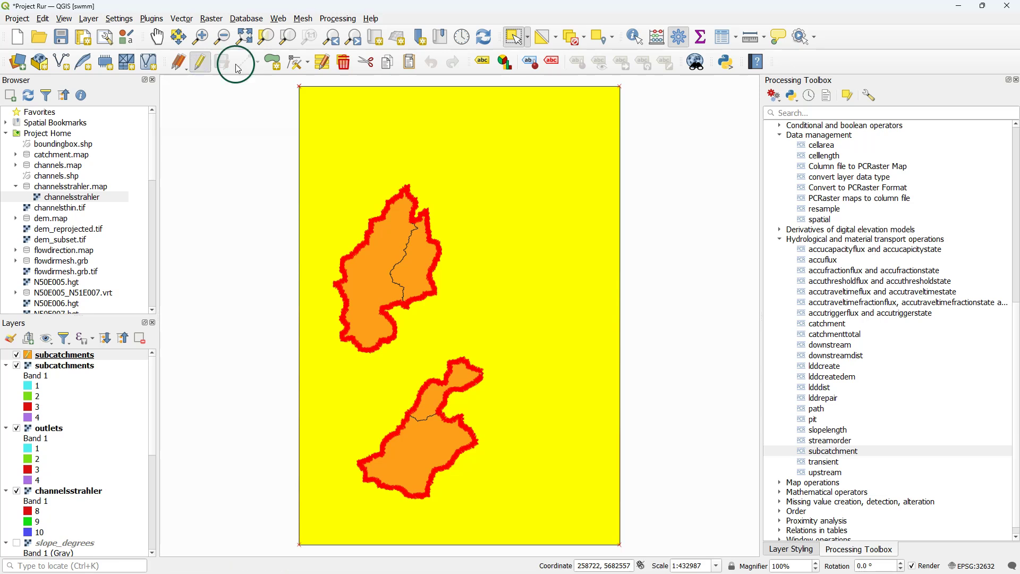
pyautogui.click(343, 62)
pyautogui.click(566, 315)
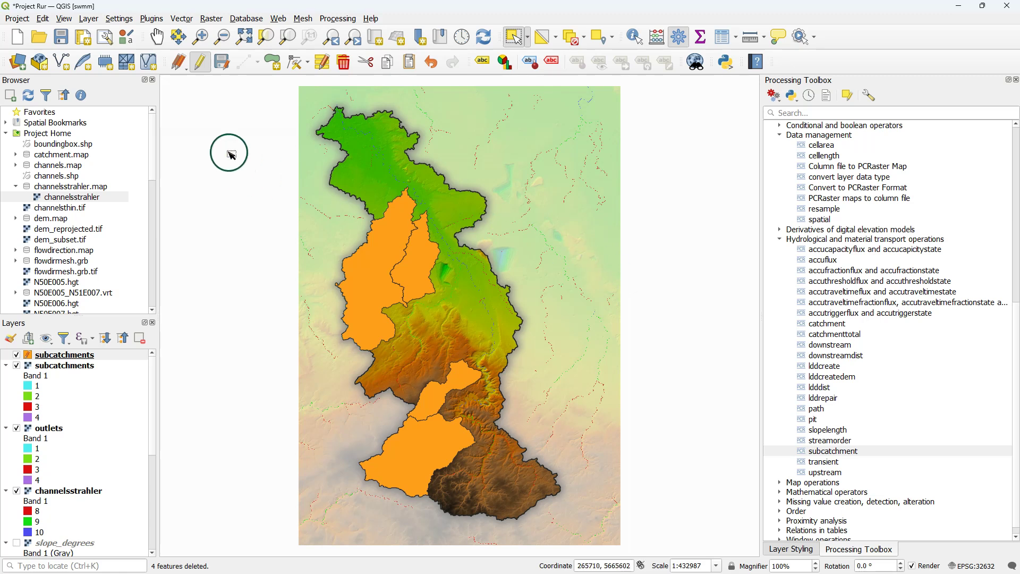
pyautogui.click(200, 62)
pyautogui.click(517, 296)
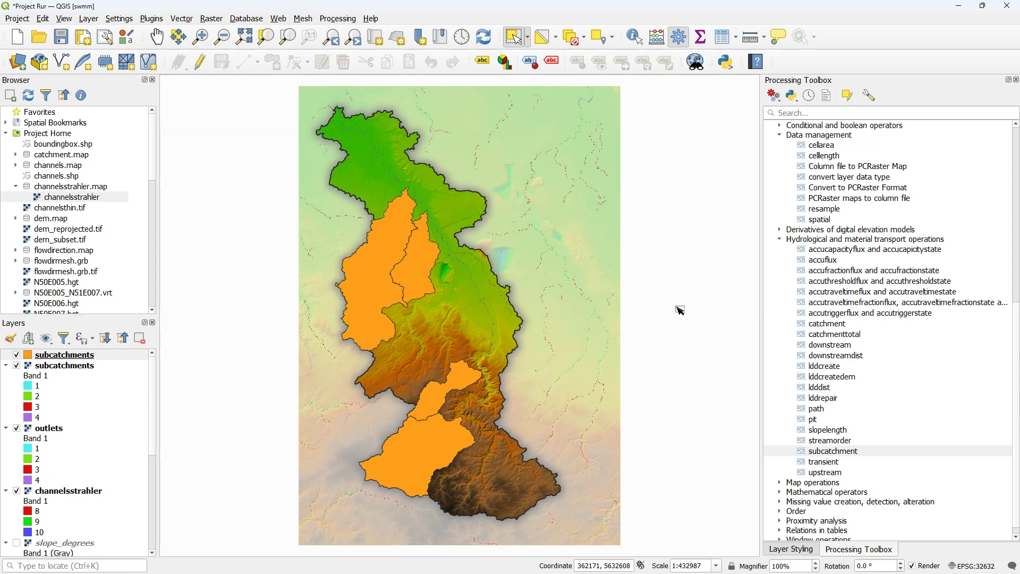
# Set up Zonal statistics for the subcatchments polygons with slope_degrees as raster, Band 1 (Gray), and output column prefix slope_
pyautogui.click(802, 114)
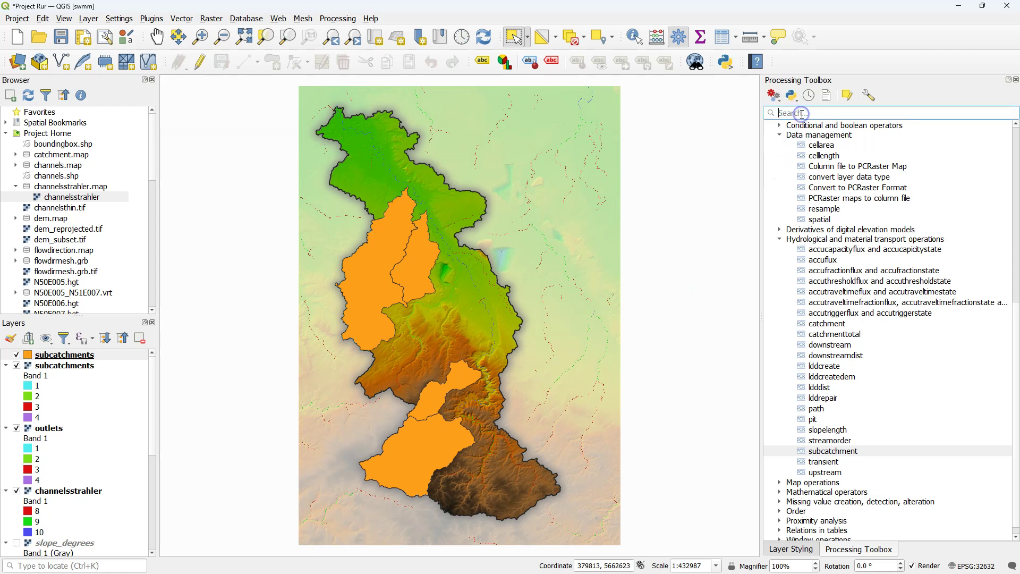
pyautogui.write('zonal')
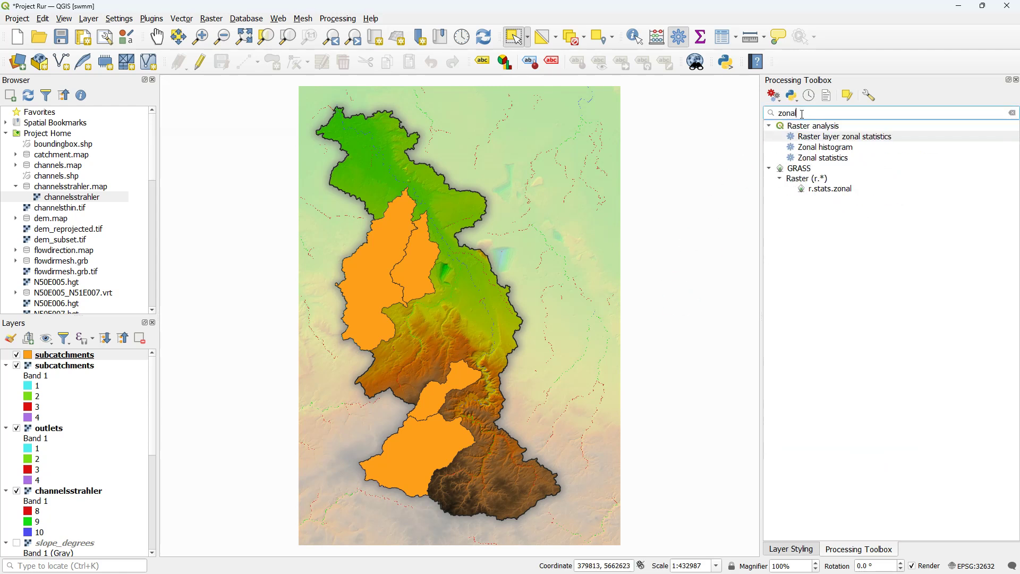
pyautogui.click(830, 158)
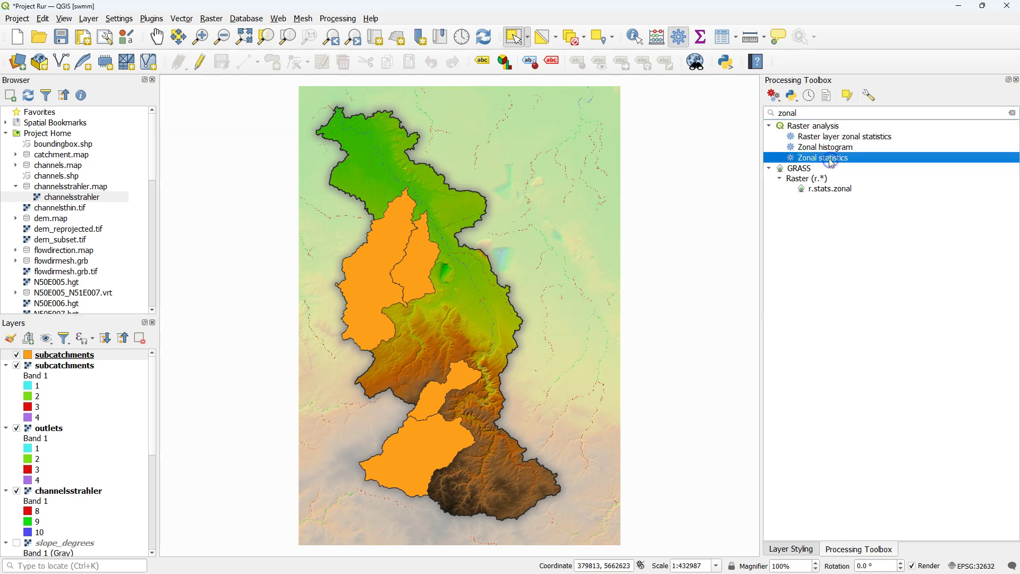
pyautogui.doubleClick(830, 159)
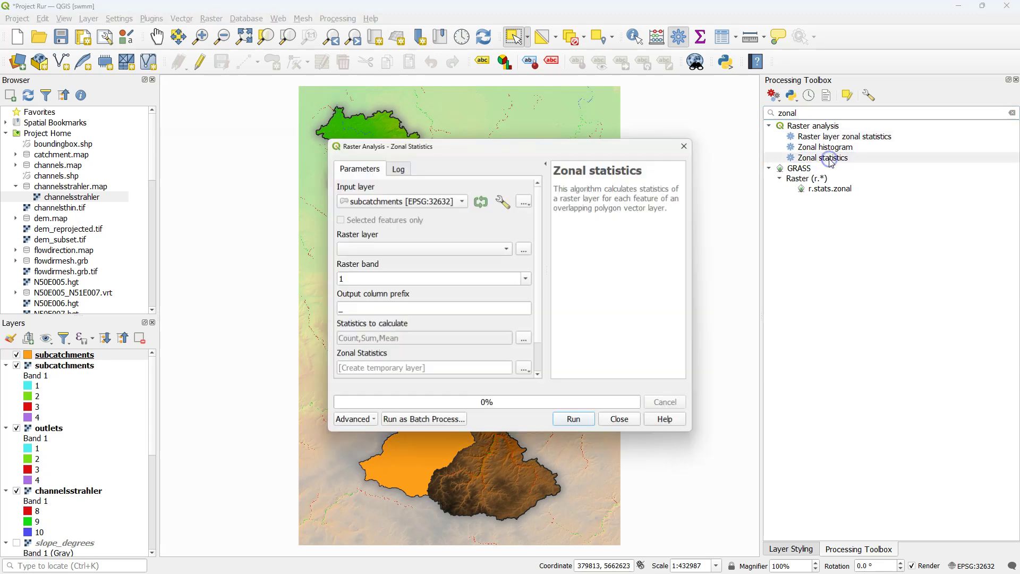
pyautogui.click(498, 250)
pyautogui.click(398, 332)
pyautogui.click(370, 299)
pyautogui.click(338, 310)
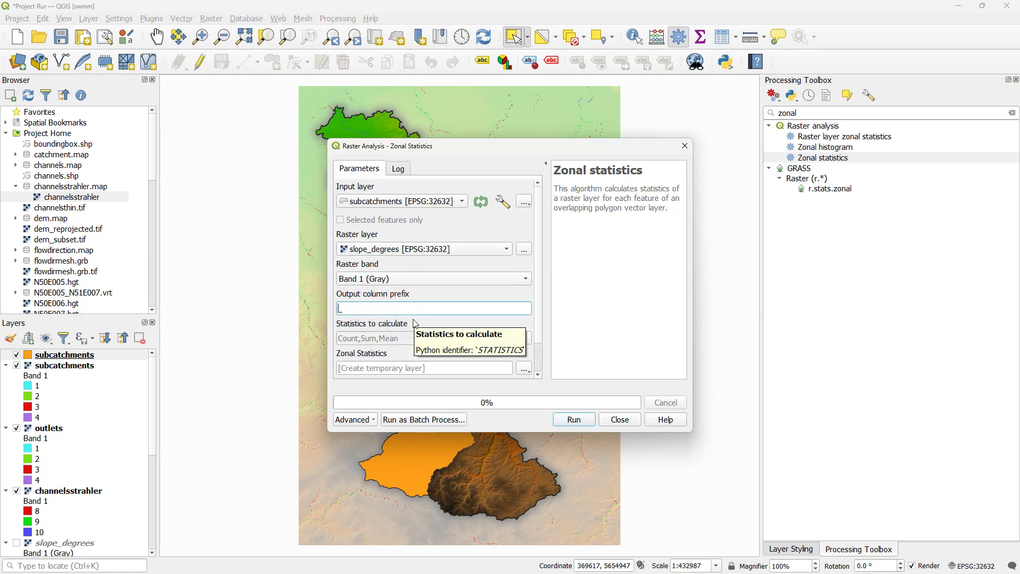
pyautogui.write('slope_')
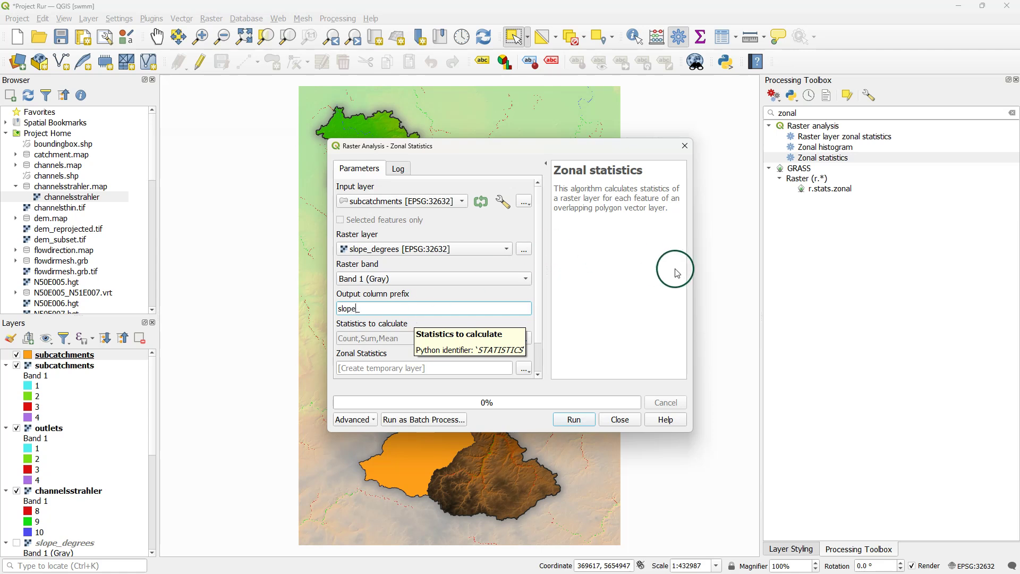
pyautogui.moveTo(671, 269); pyautogui.dragTo(652, 297)
# Restrict the zonal statistics to calculate to Mean only
pyautogui.click(524, 339)
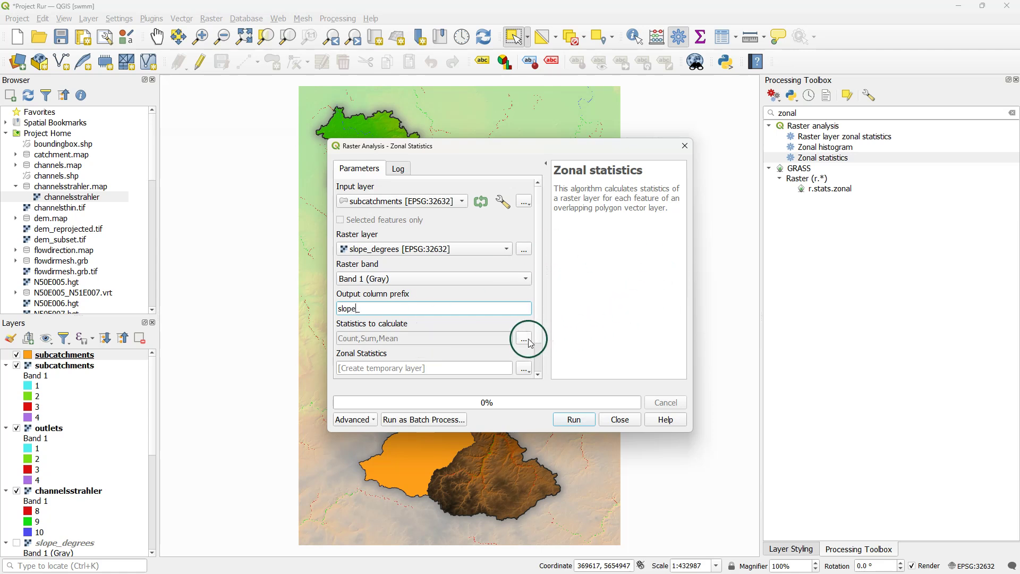
pyautogui.click(344, 205)
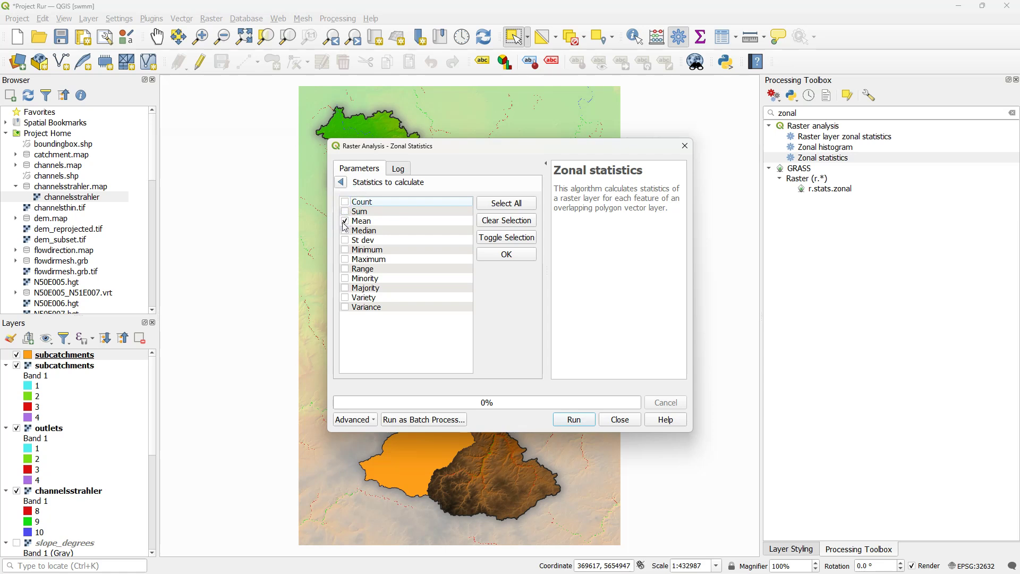
pyautogui.click(341, 181)
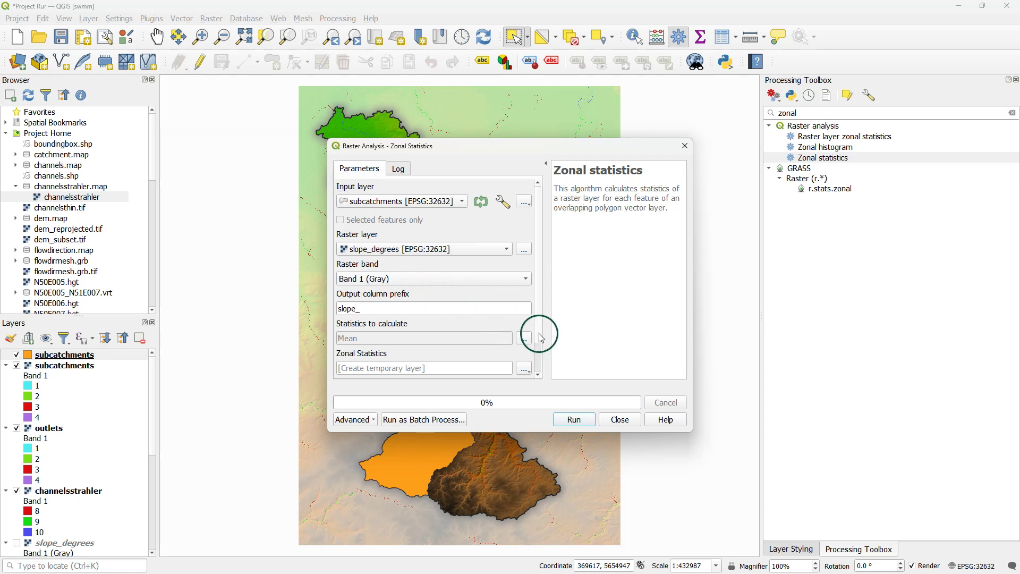
# Run Zonal statistics with the output saved in Rur_data.gpkg under the layer name subcatchment slope
pyautogui.scroll(-2, 542, 338)
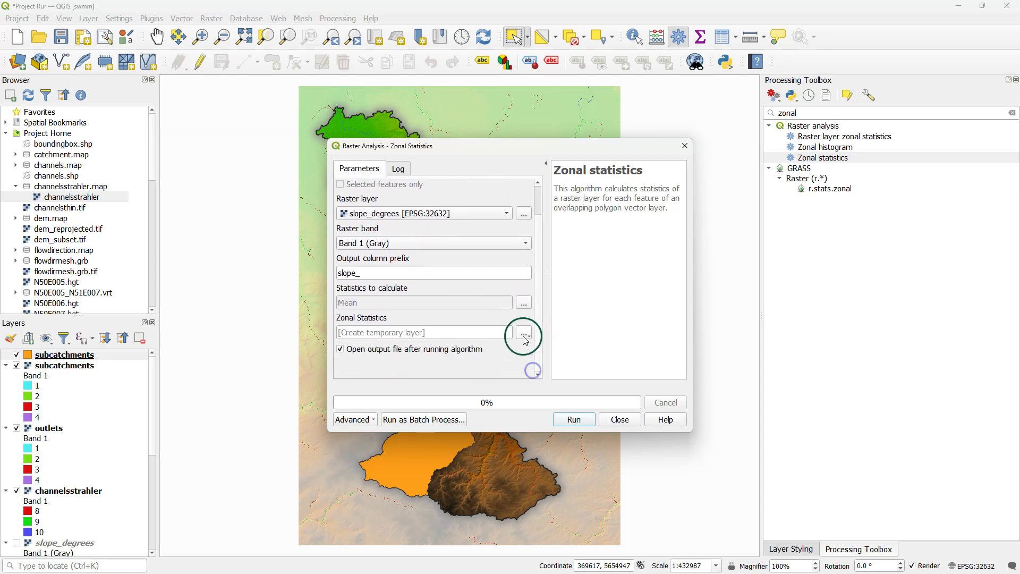
pyautogui.click(523, 332)
pyautogui.click(557, 374)
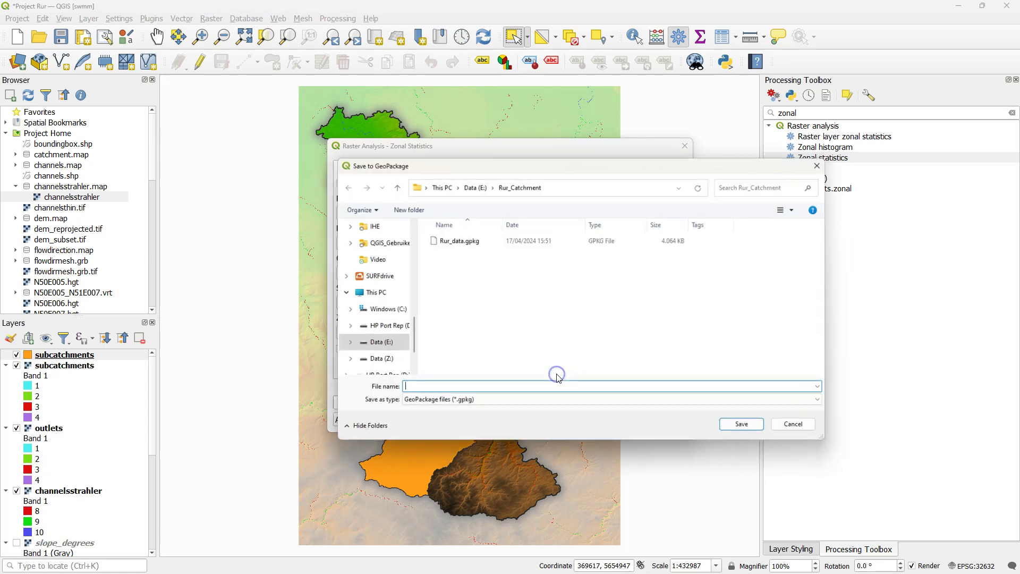
pyautogui.click(460, 240)
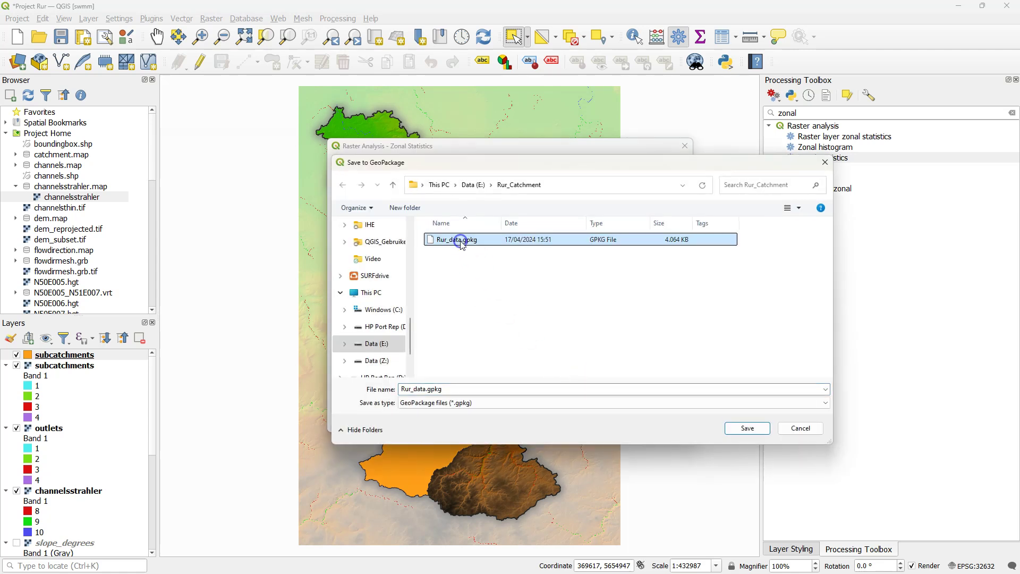
pyautogui.click(768, 432)
pyautogui.click(663, 292)
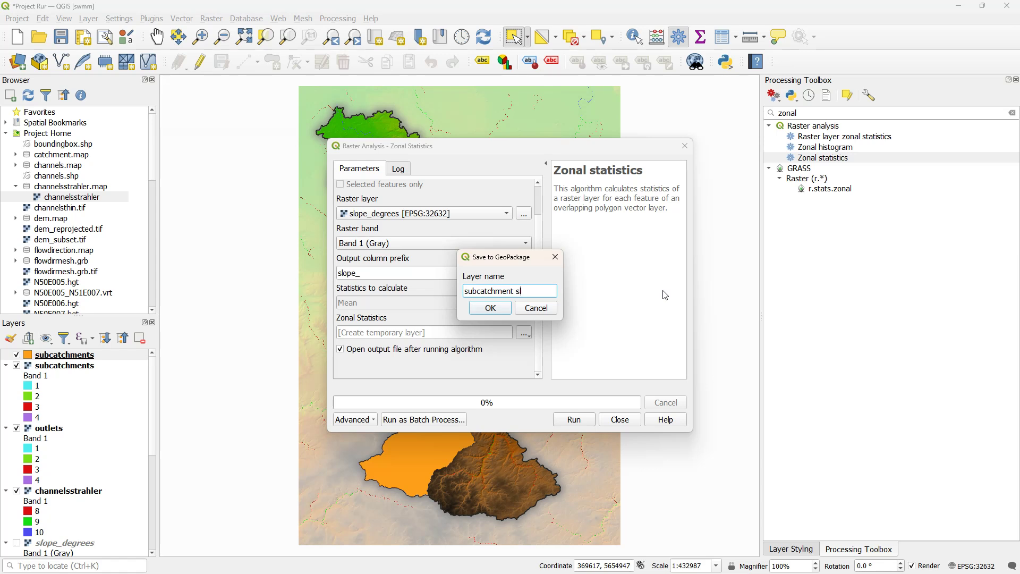
pyautogui.click(490, 308)
pyautogui.click(575, 421)
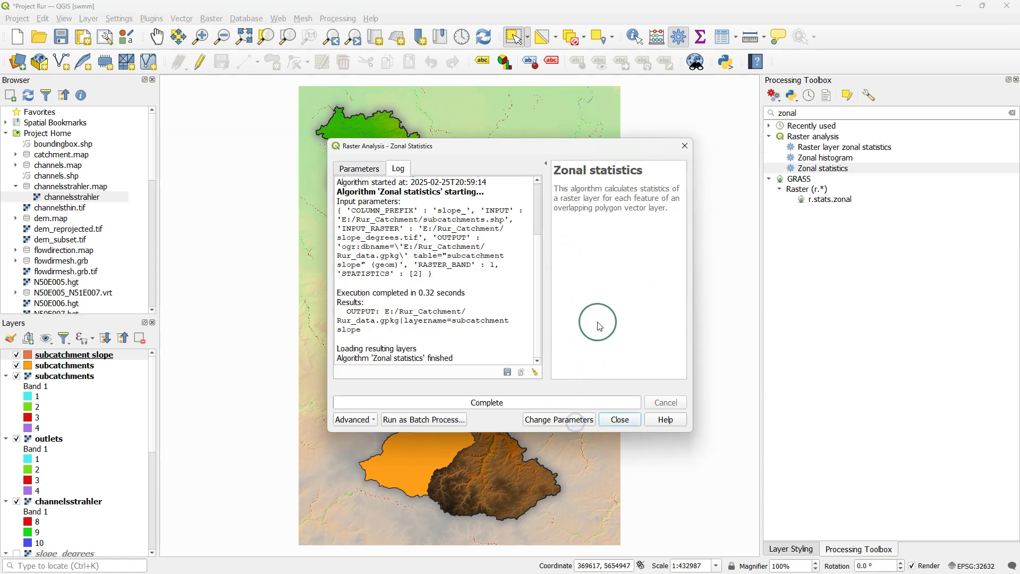
pyautogui.click(633, 421)
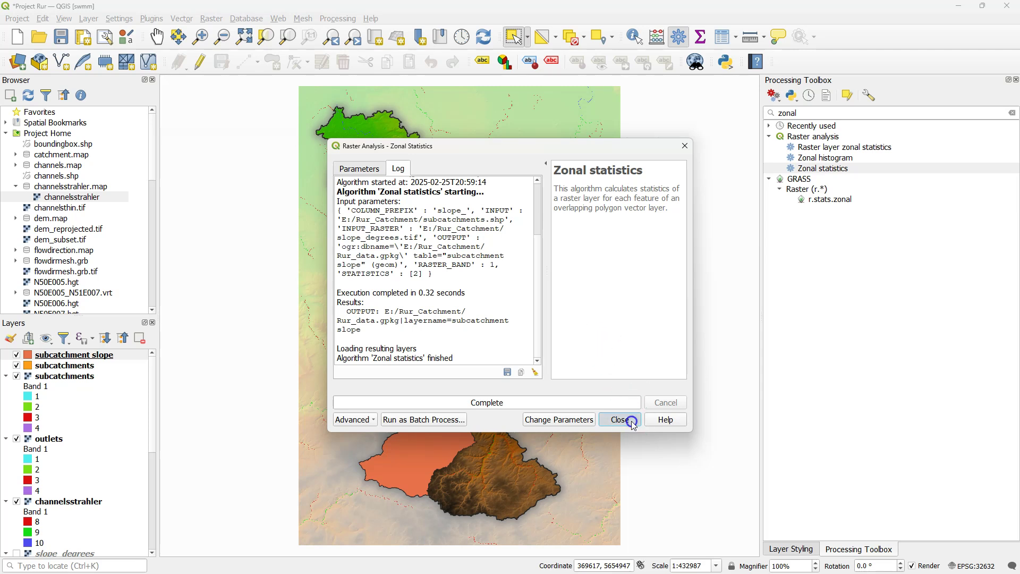
# Open the subcatchment slope attribute table and sort its records by slope_mean in descending order
pyautogui.rightClick(115, 354)
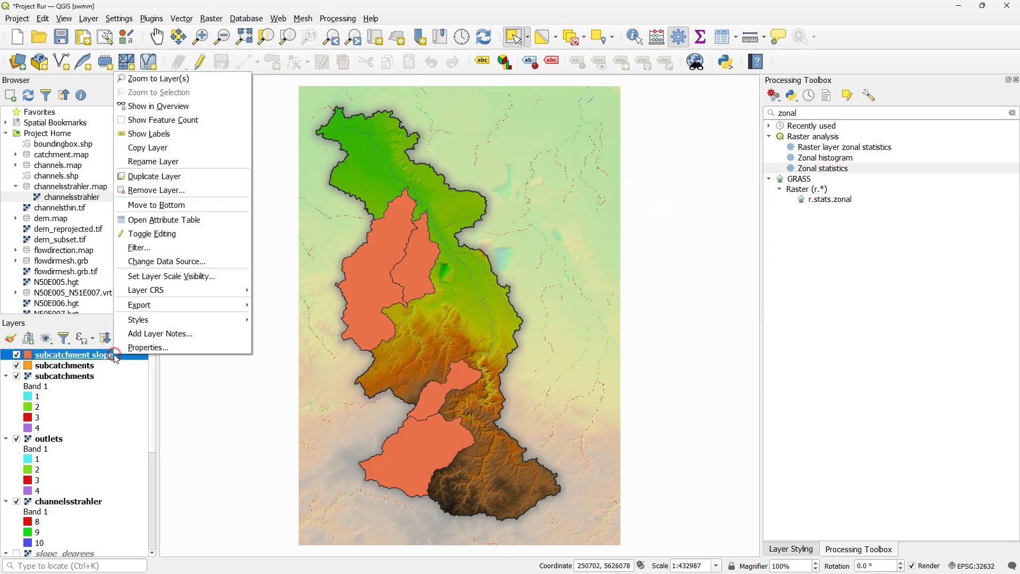
pyautogui.click(174, 220)
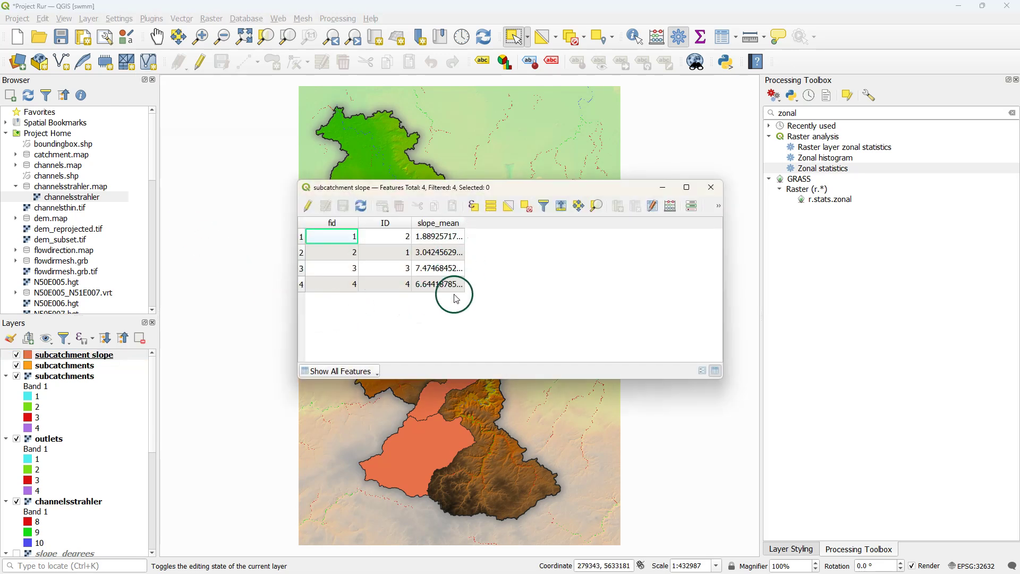
pyautogui.click(445, 223)
pyautogui.click(446, 223)
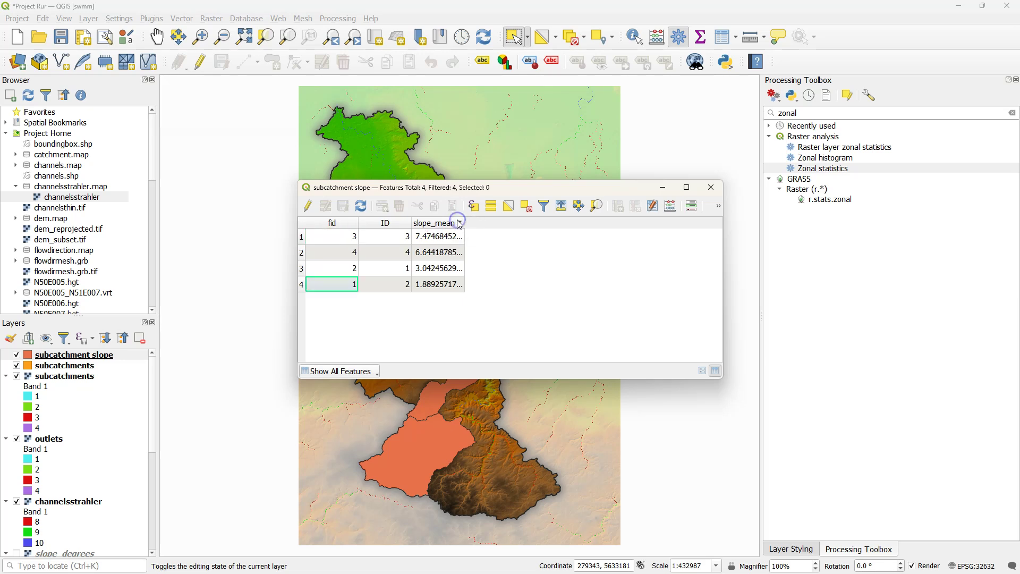
pyautogui.moveTo(653, 187); pyautogui.dragTo(701, 134)
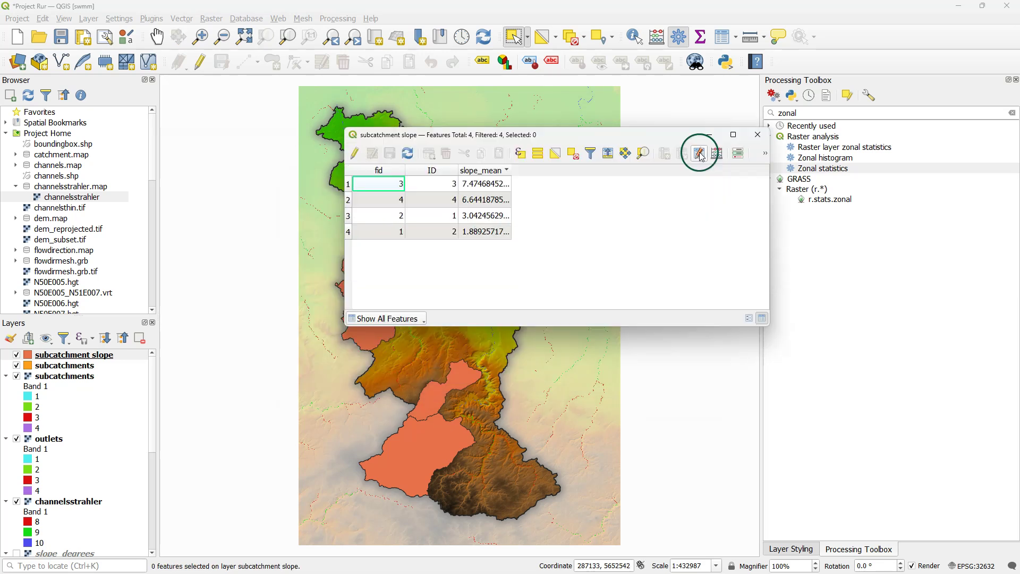
# Define a new field named area (m2) of type Decimal number (real) in the Field Calculator for subcatchment slope
pyautogui.click(717, 152)
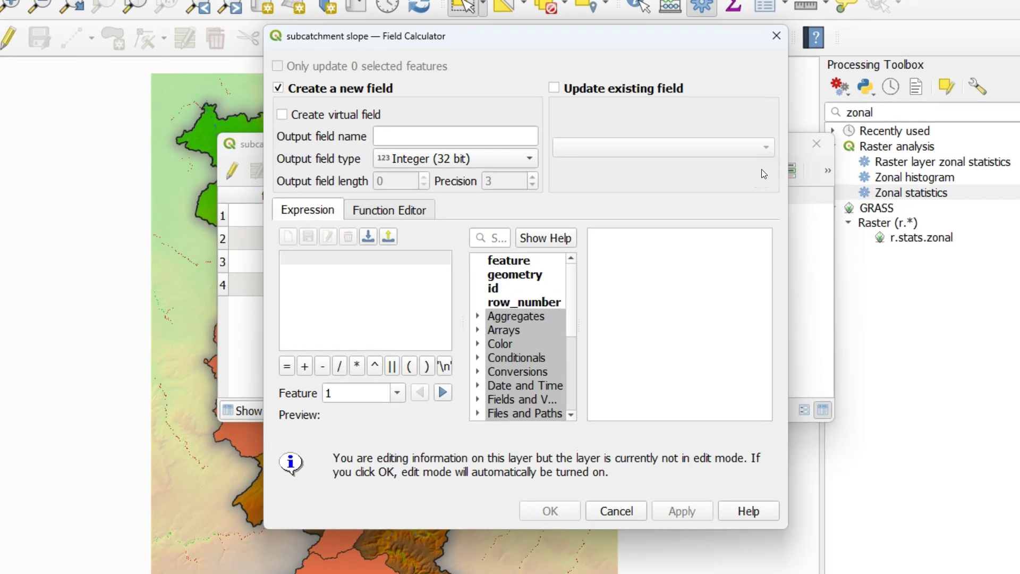
pyautogui.click(429, 141)
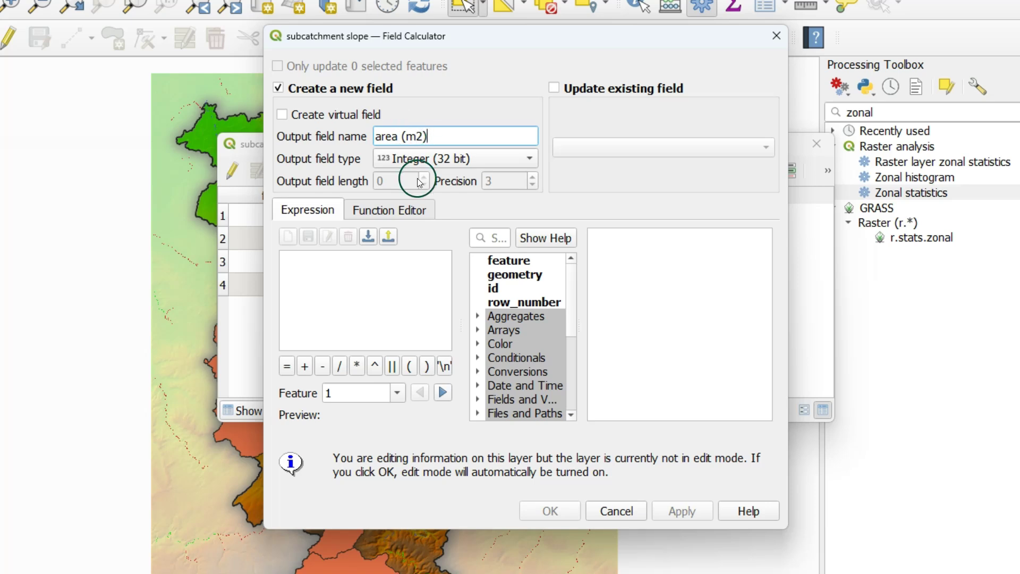
pyautogui.click(425, 158)
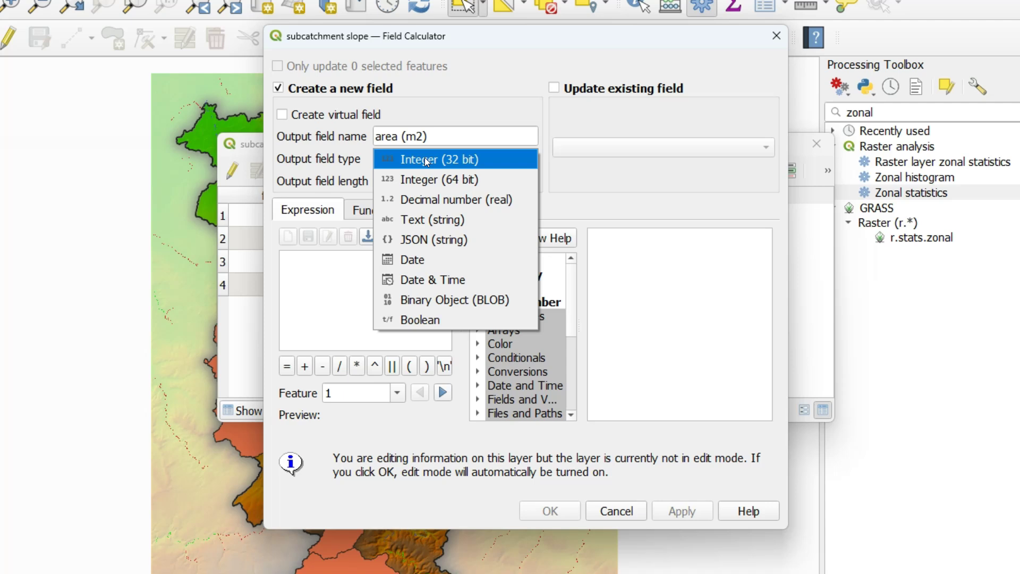
pyautogui.click(436, 199)
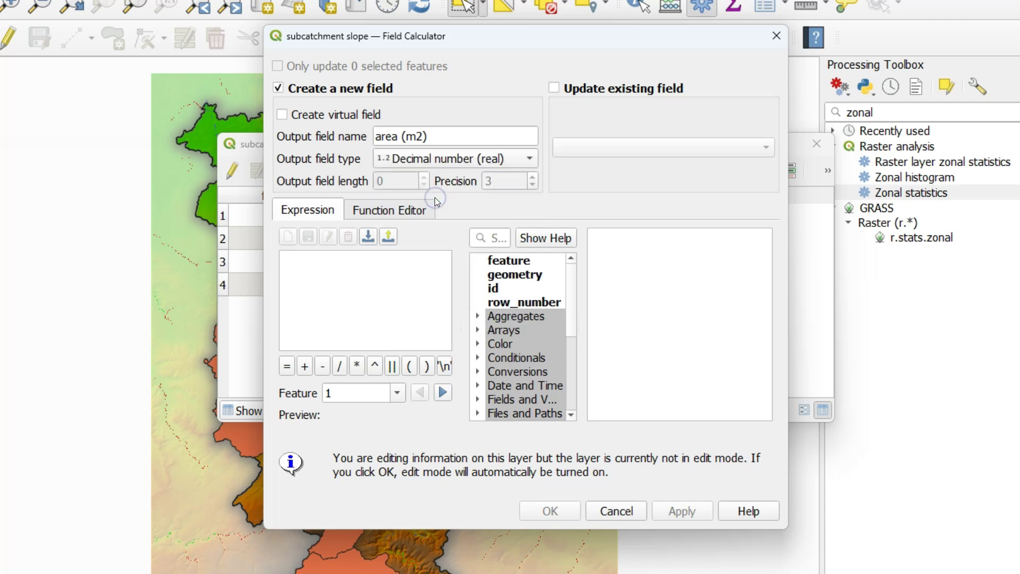
# Calculate the area (m2) field with the geometry function $area
pyautogui.scroll(-2, 494, 330)
pyautogui.click(477, 373)
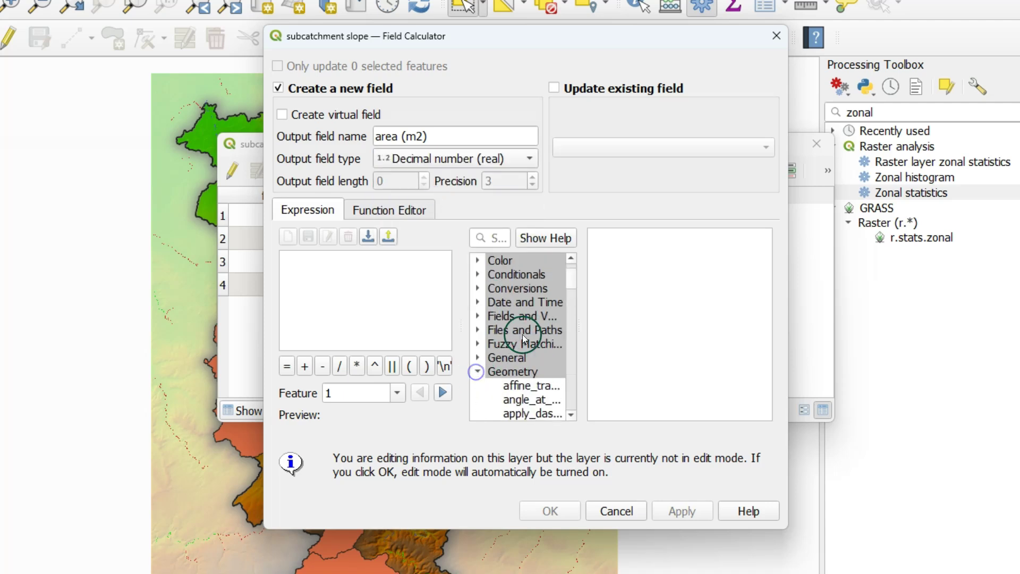
pyautogui.scroll(-2, 523, 338)
pyautogui.click(520, 345)
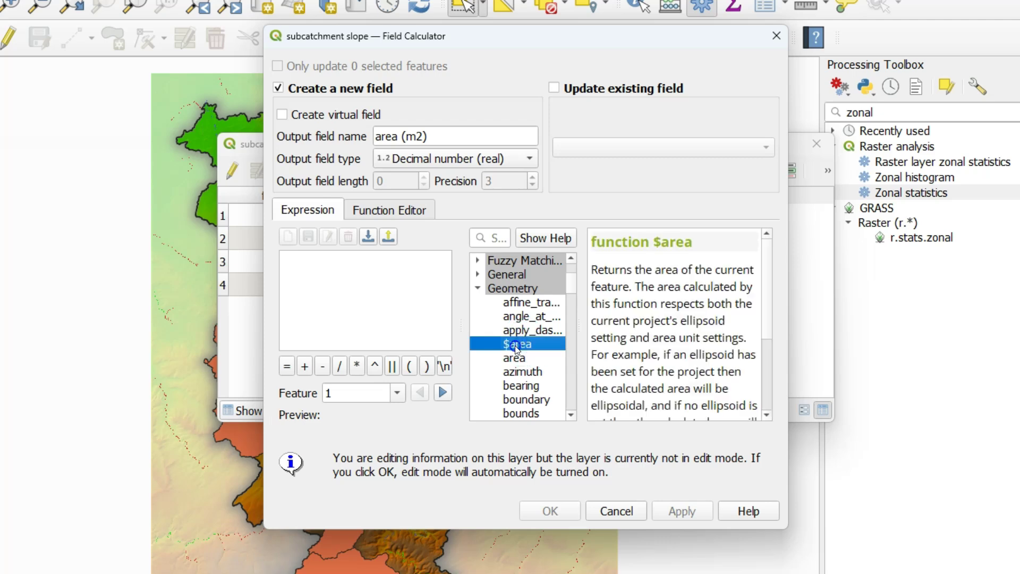
pyautogui.doubleClick(515, 345)
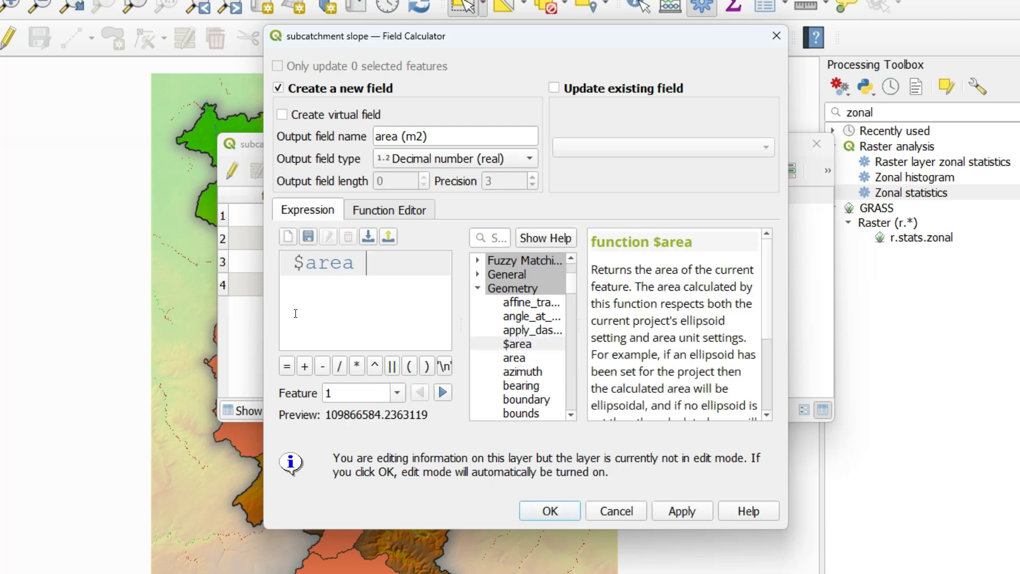
pyautogui.click(550, 511)
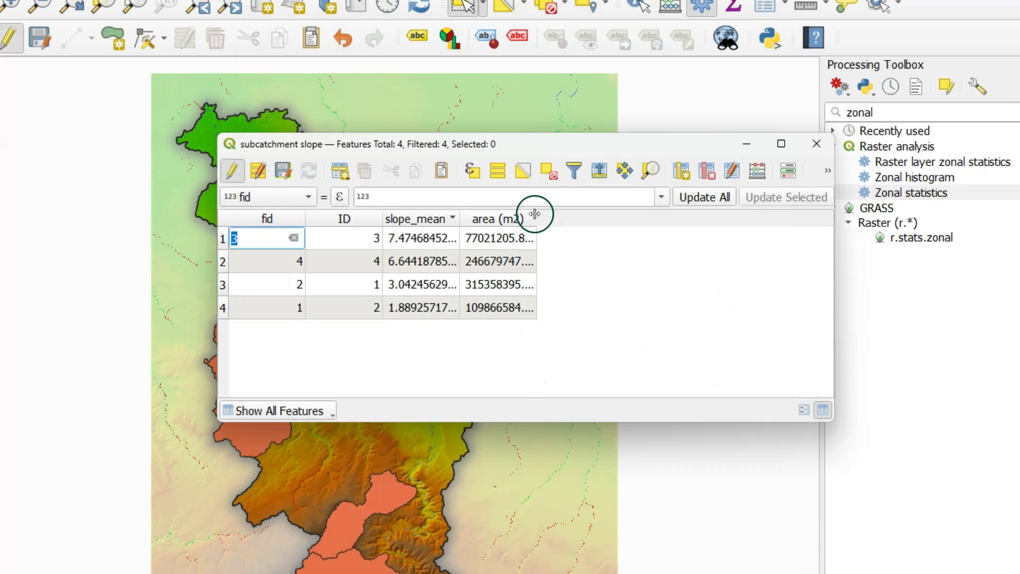
# Widen the area (m2) column, then save the subcatchment slope edits and close the attribute table
pyautogui.moveTo(535, 214); pyautogui.dragTo(605, 218)
pyautogui.click(233, 169)
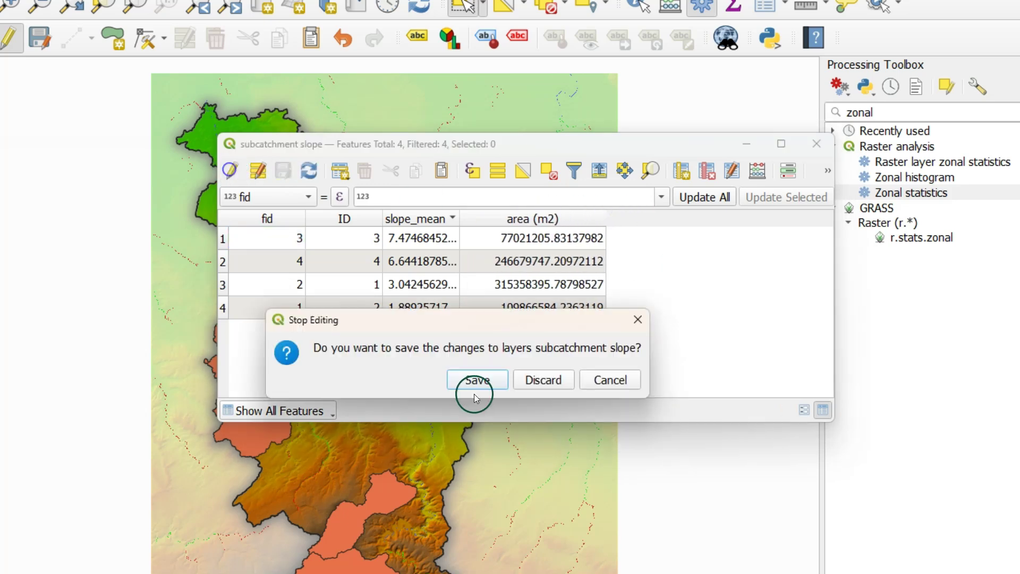
pyautogui.click(477, 382)
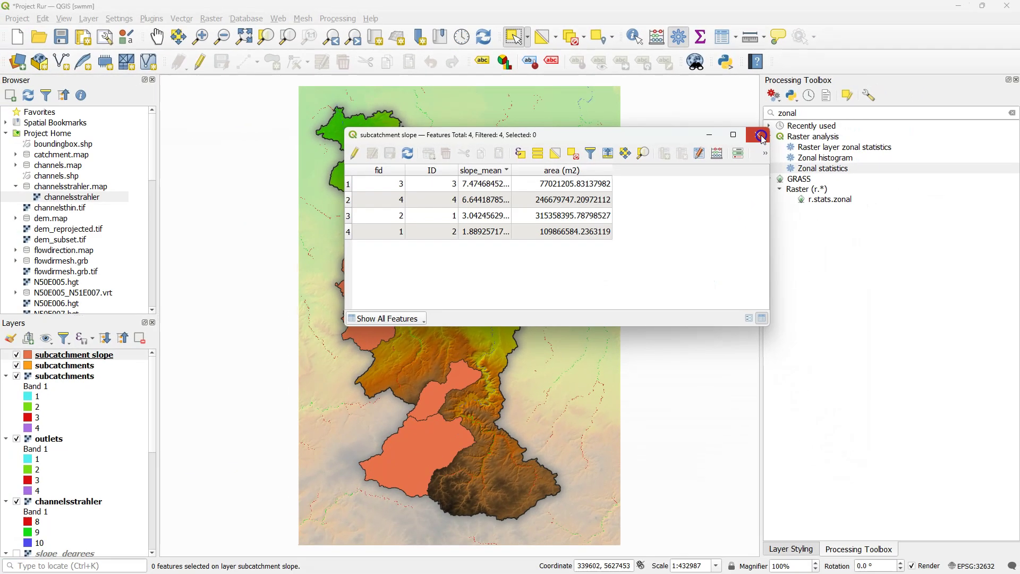
pyautogui.click(761, 136)
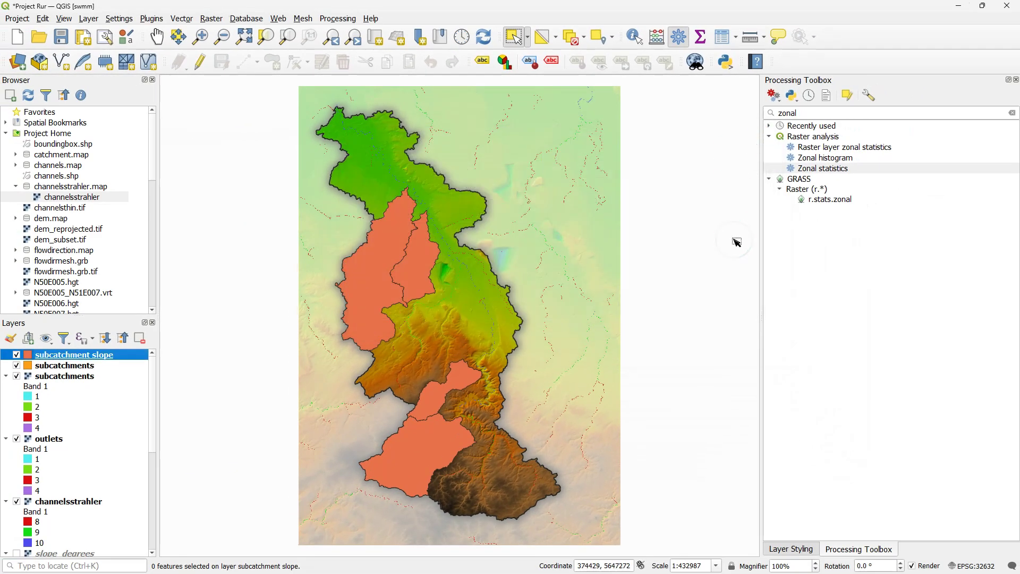
# Search the processing algorithms for ldddist, open it to examine its required input layers, and close it
pyautogui.click(823, 113)
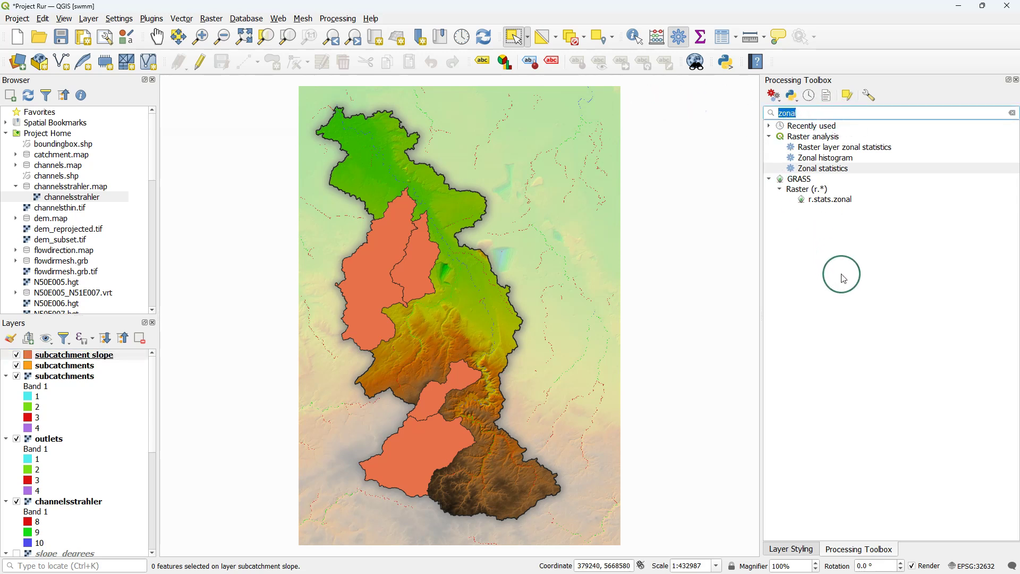
pyautogui.write('lddd')
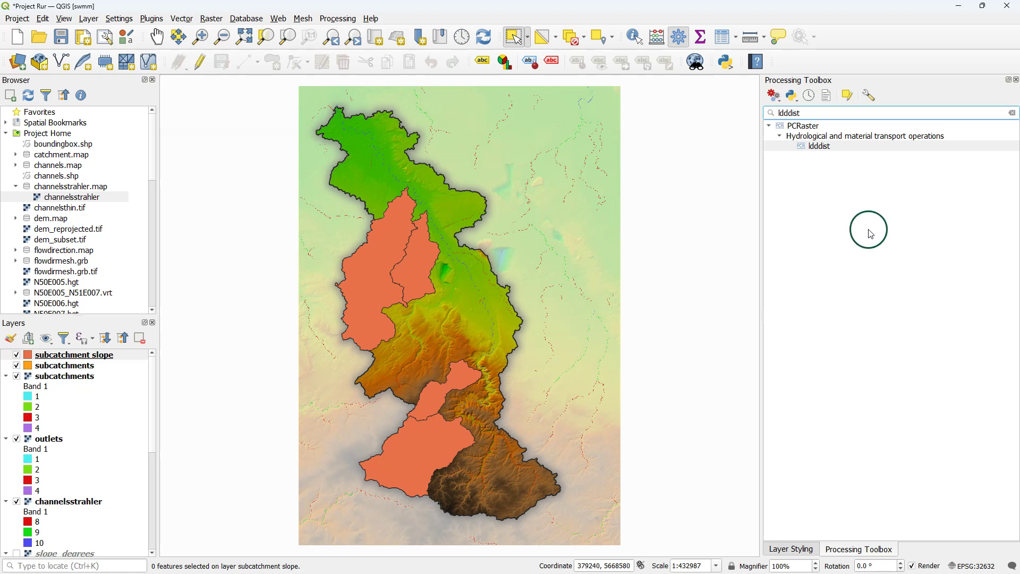
pyautogui.doubleClick(818, 146)
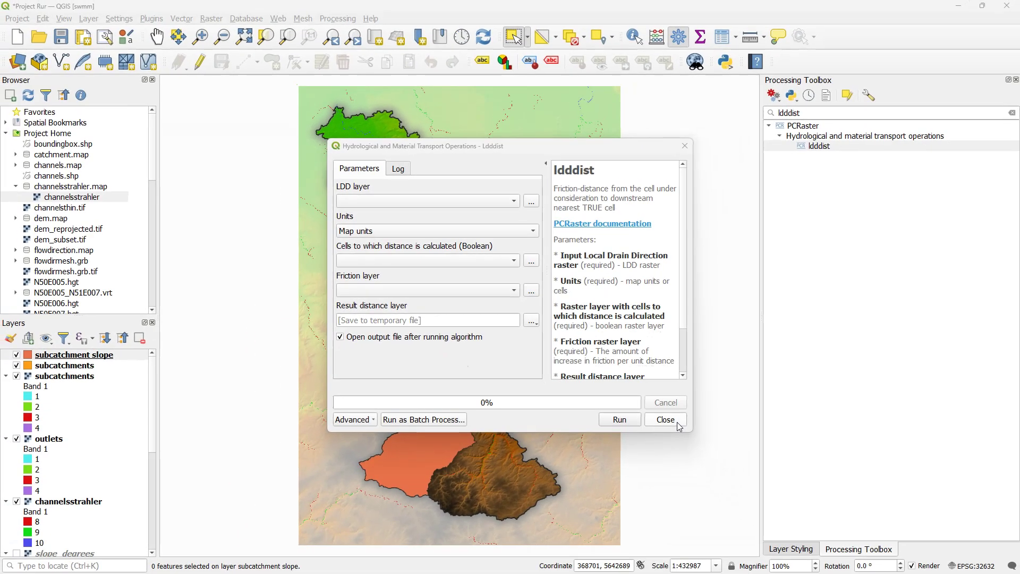
pyautogui.click(773, 501)
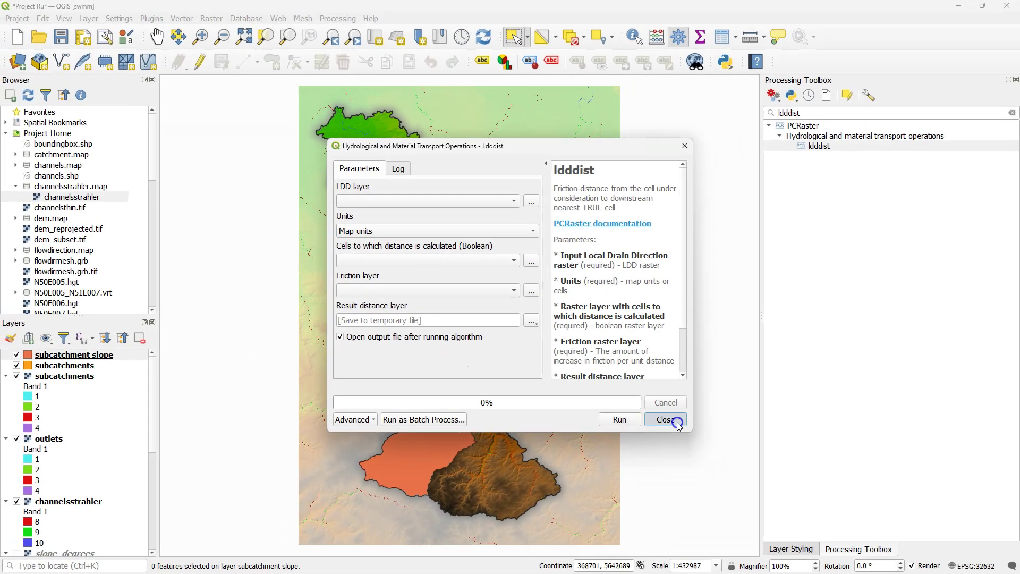
# Open the PCRaster convert layer data type tool and choose the outlets raster as input for Boolean output
pyautogui.click(1012, 112)
pyautogui.click(768, 433)
pyautogui.click(779, 463)
pyautogui.scroll(-2, 846, 371)
pyautogui.click(837, 452)
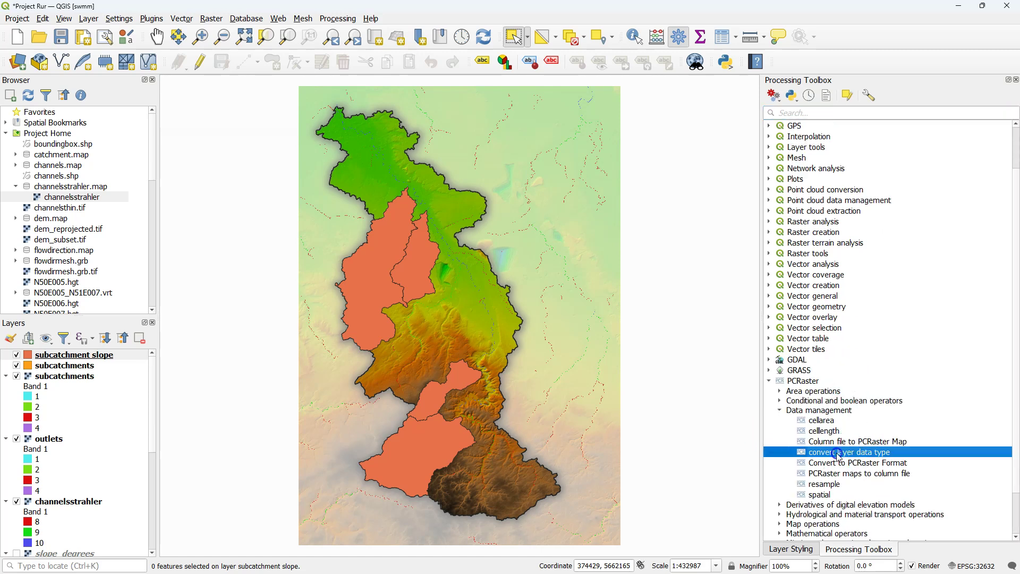
pyautogui.doubleClick(837, 453)
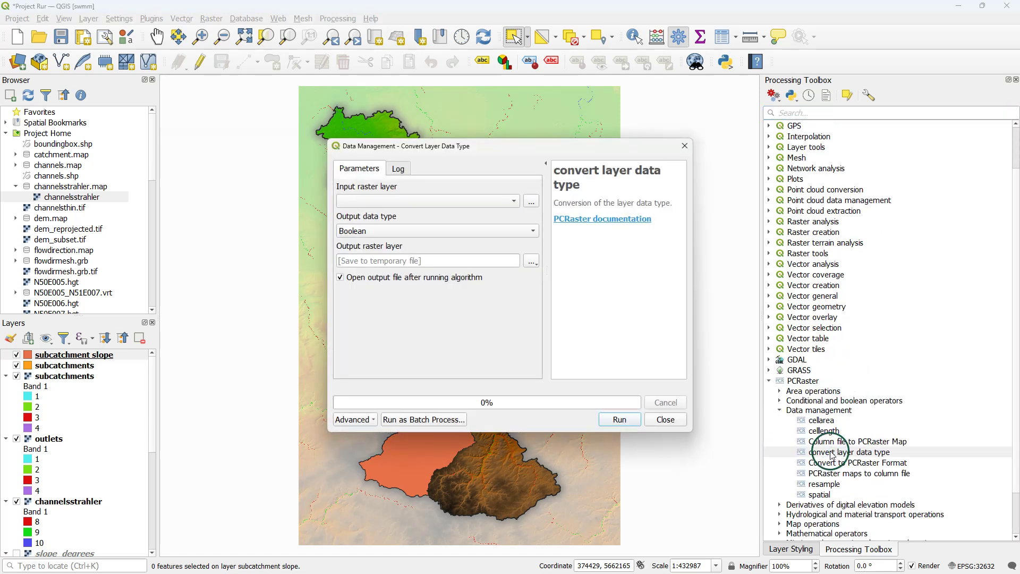
pyautogui.click(499, 202)
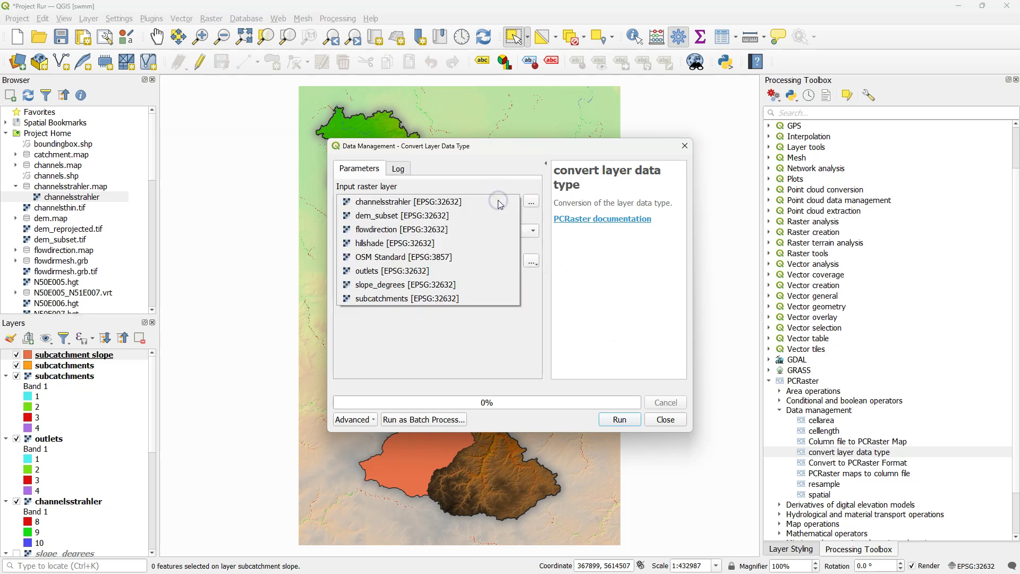
pyautogui.click(390, 271)
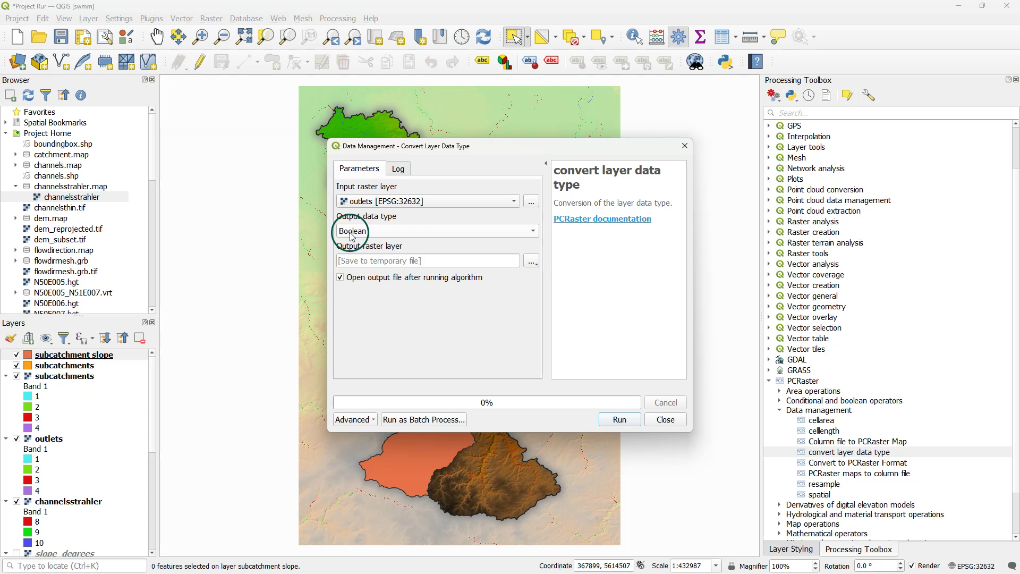
# Save the Boolean output as outletsboolean in the Rur_Catchment folder, run the conversion, and close the tool
pyautogui.click(531, 261)
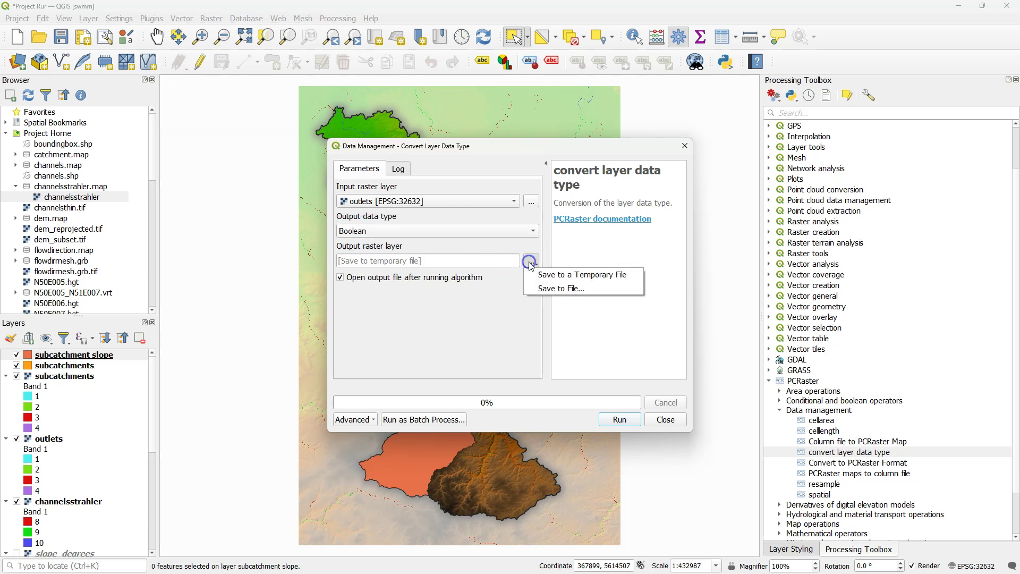
pyautogui.click(549, 289)
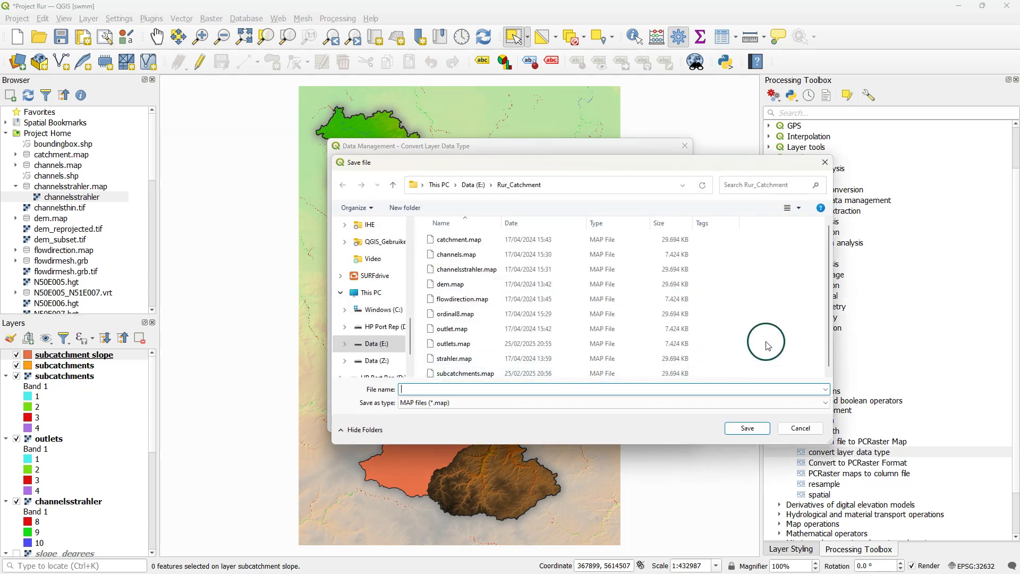
pyautogui.write('outlets')
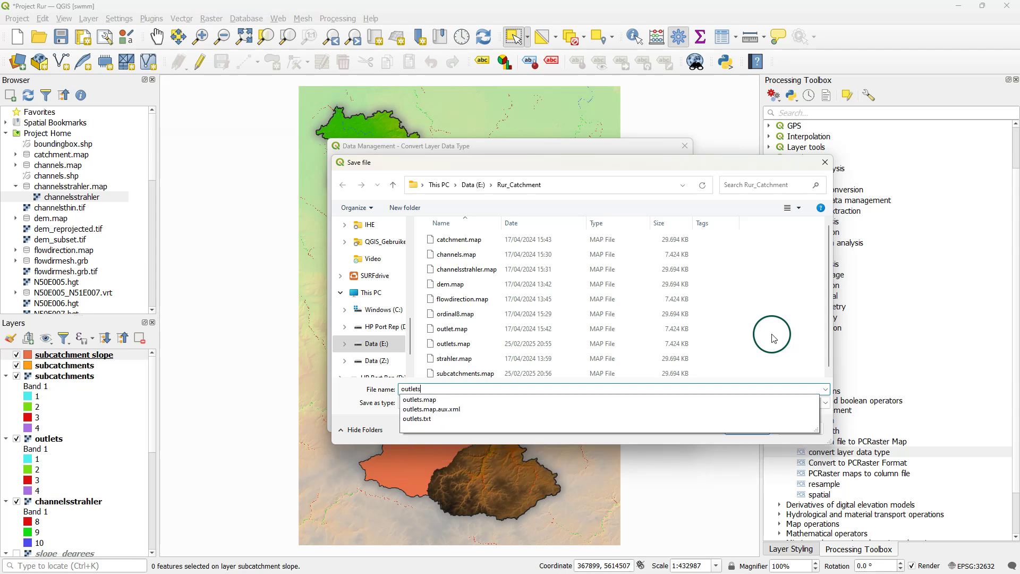
pyautogui.write('boolean')
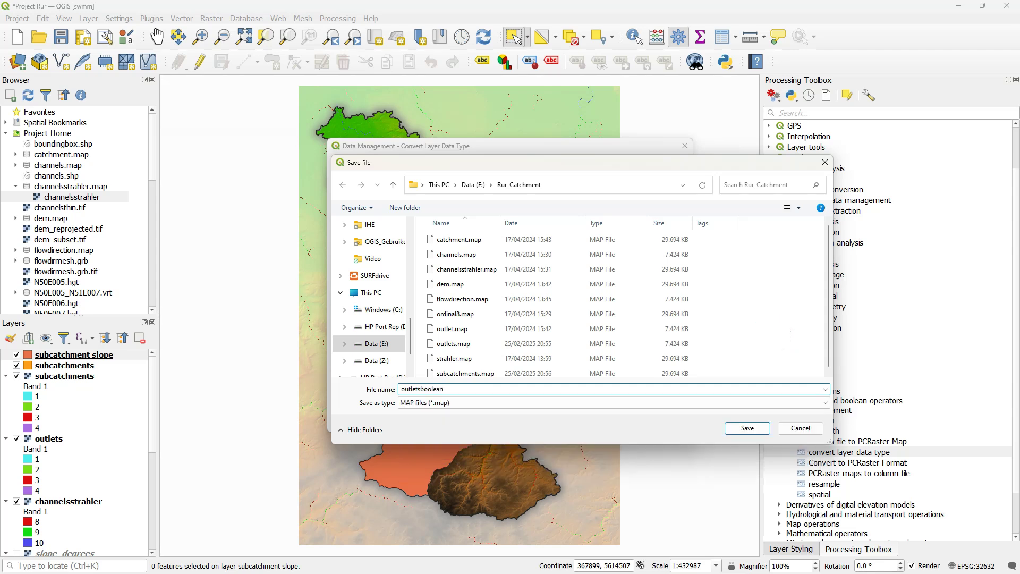
pyautogui.click(744, 425)
pyautogui.click(621, 421)
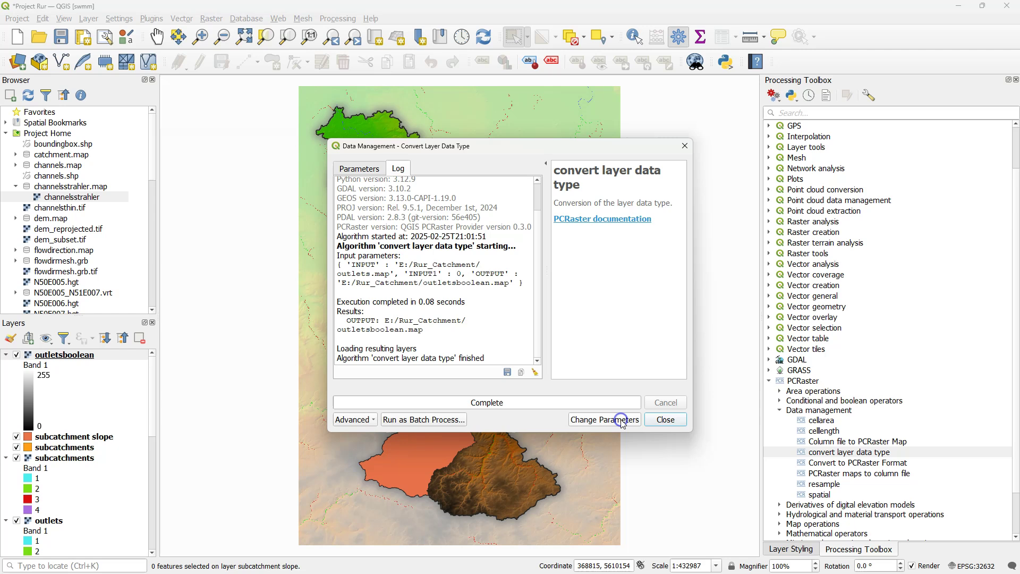
pyautogui.click(665, 419)
# Style the outletsboolean layer with Paletted/Unique values and classify its values
pyautogui.click(12, 353)
pyautogui.click(9, 339)
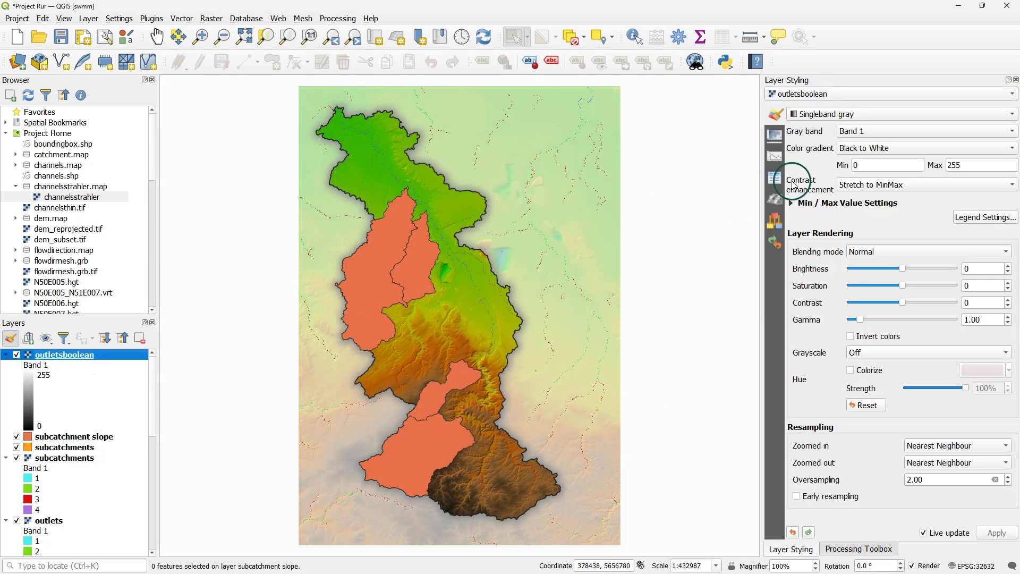
pyautogui.click(813, 113)
pyautogui.click(825, 101)
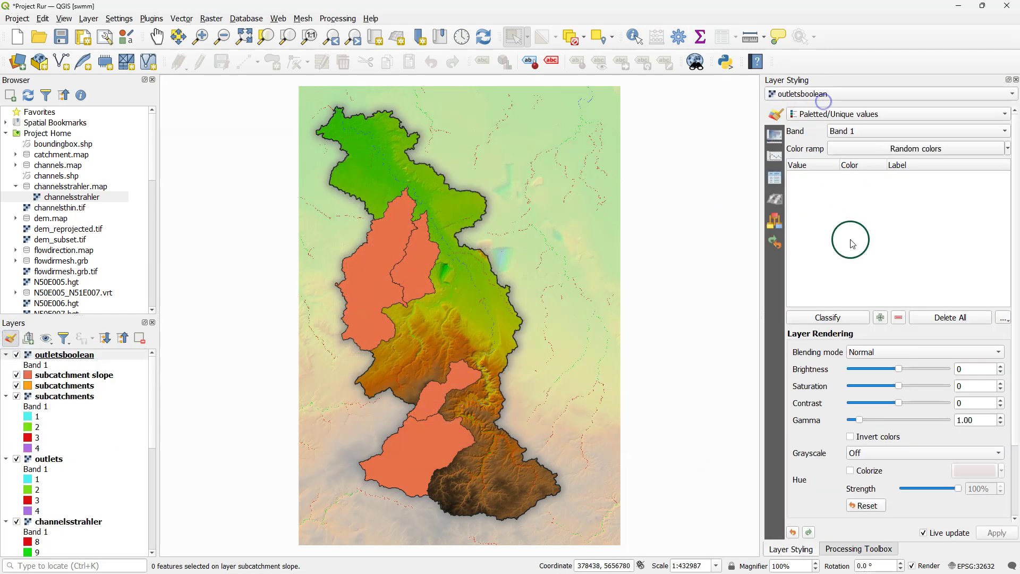
pyautogui.click(852, 317)
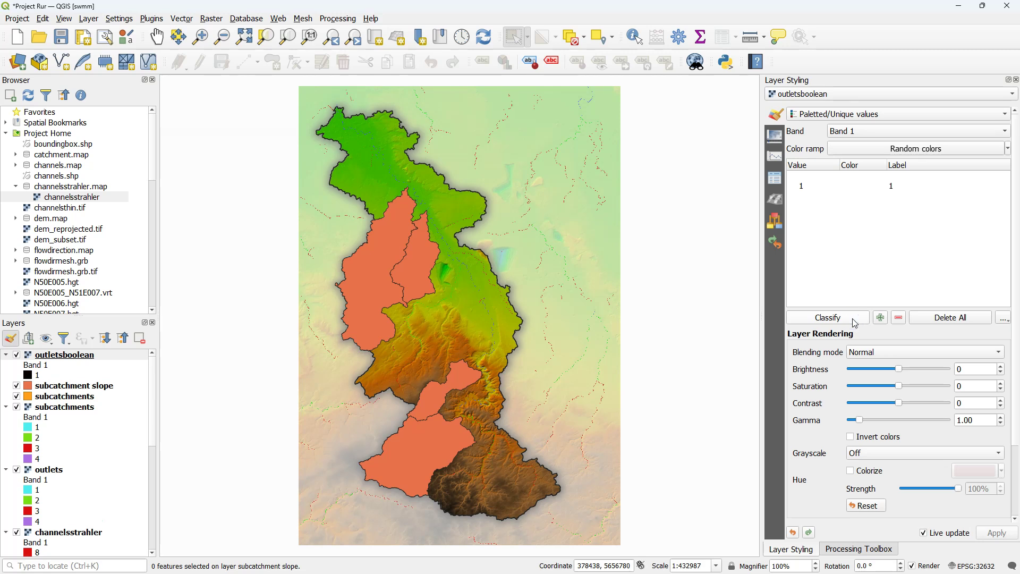
# Color the value 1 class of outletsboolean red (#ff0000) and inspect the outlet cell at the northernmost subcatchment's tip
pyautogui.click(855, 186)
pyautogui.doubleClick(856, 186)
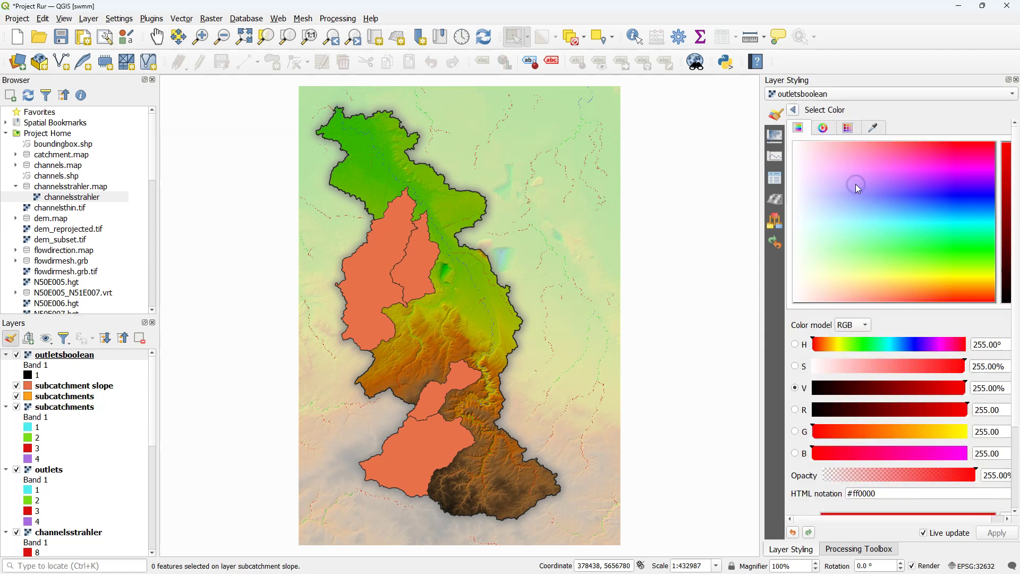
pyautogui.moveTo(833, 343); pyautogui.dragTo(811, 344)
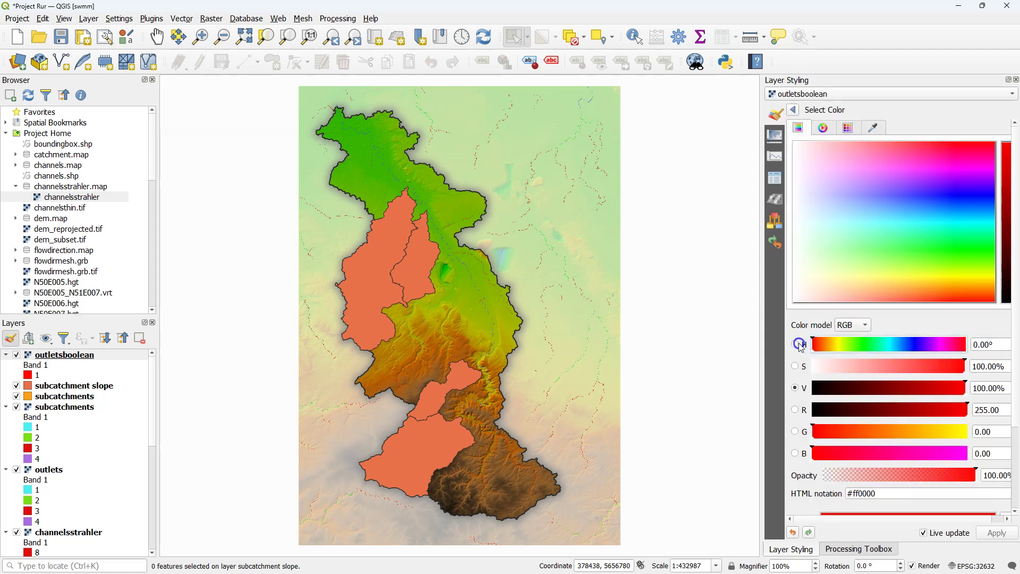
pyautogui.click(794, 109)
pyautogui.scroll(3, 408, 190)
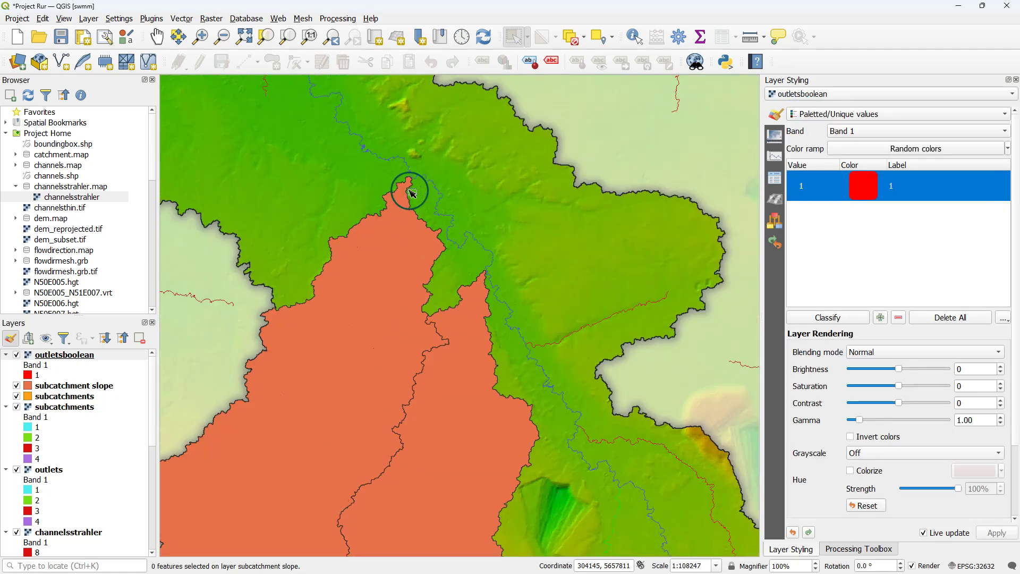
pyautogui.scroll(5, 417, 175)
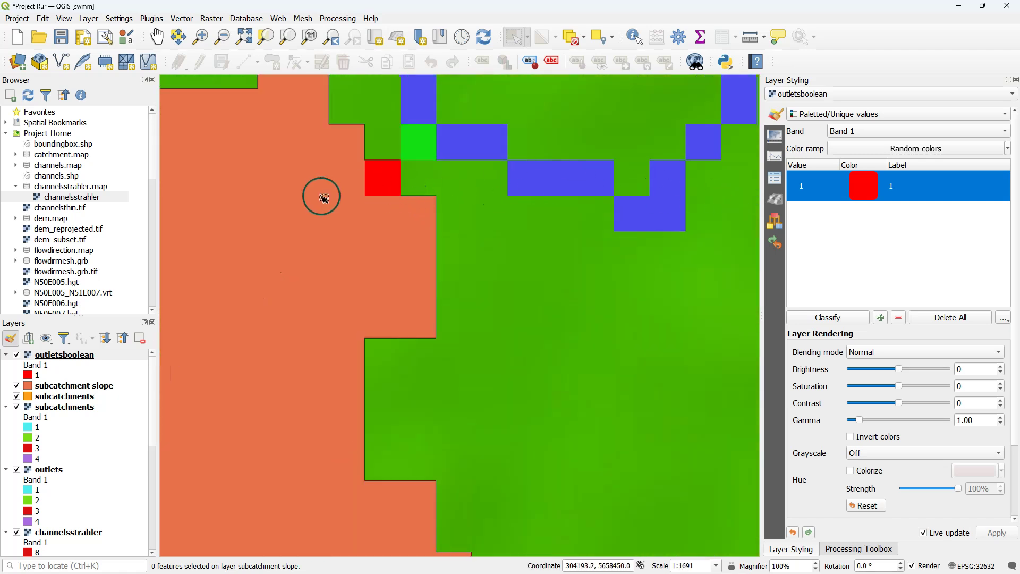
pyautogui.scroll(-2, 338, 211)
pyautogui.scroll(-2, 338, 211)
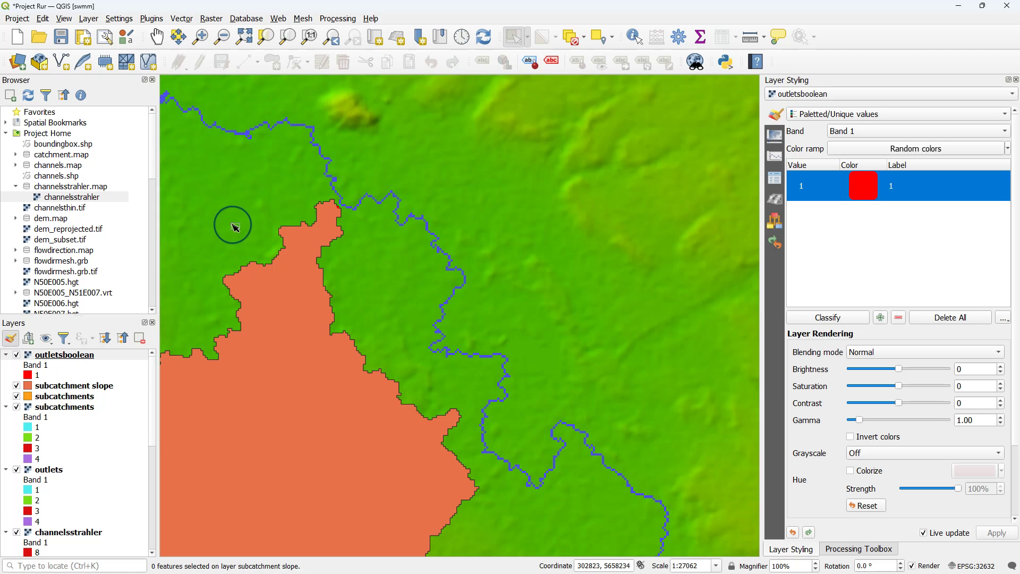
pyautogui.scroll(-1, 233, 226)
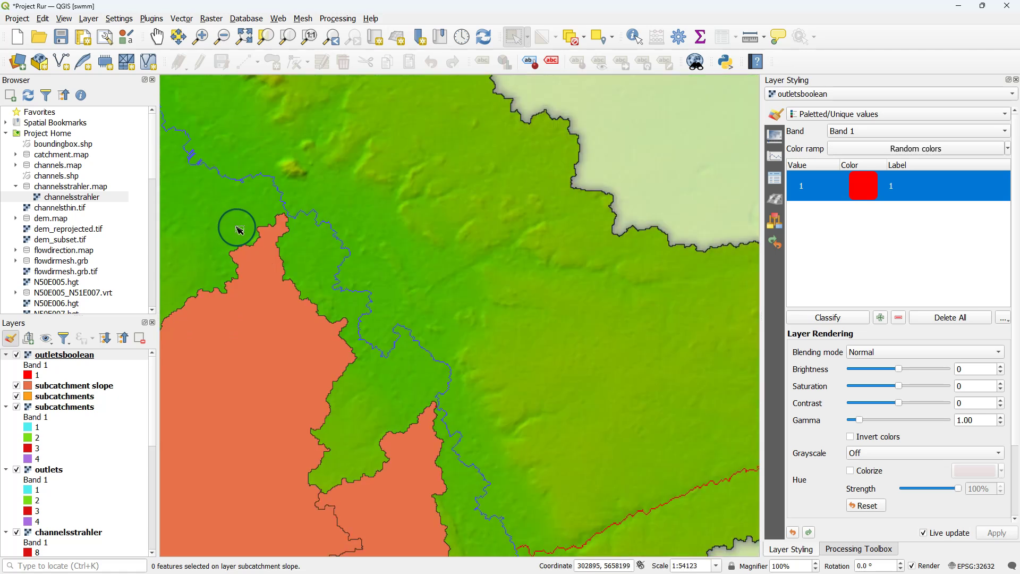
# Open the PCRaster spatial tool with nonspatial value 0, Boolean output type and outletsboolean as the mask layer
pyautogui.click(854, 549)
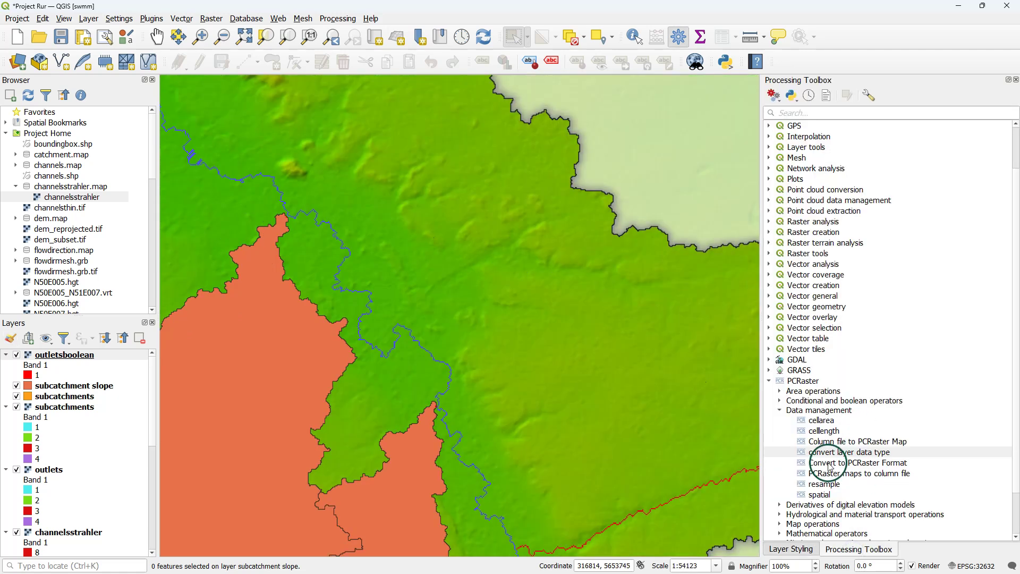
pyautogui.doubleClick(820, 495)
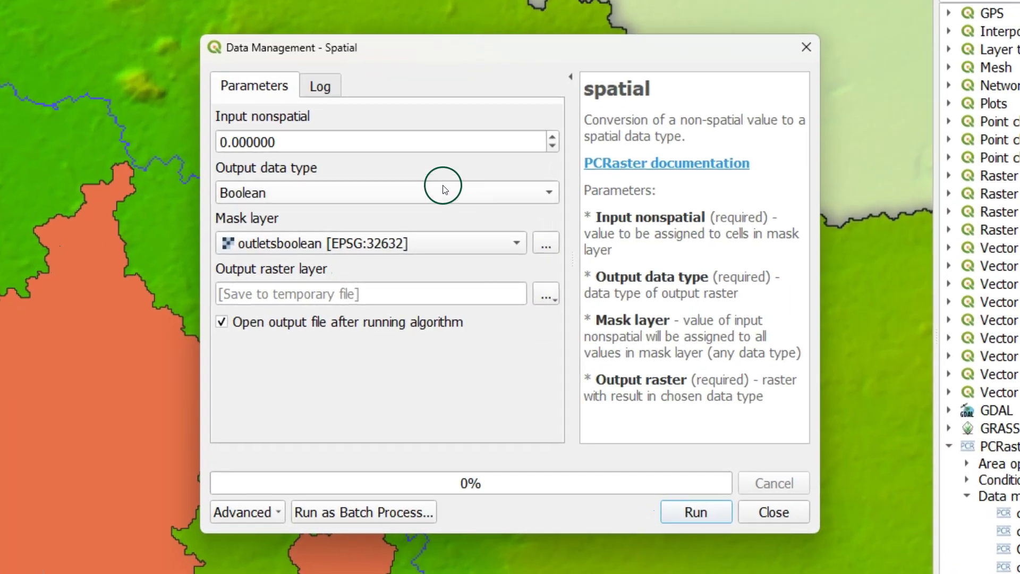
pyautogui.click(371, 244)
pyautogui.click(371, 246)
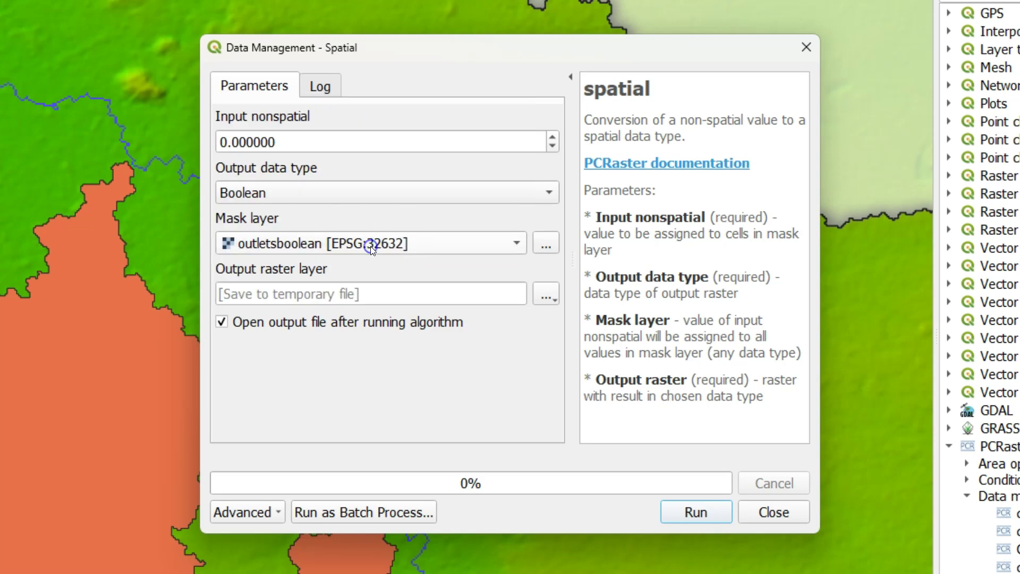
# Generate the Boolean zero raster as boolean0 in the Rur_Catchment folder and place the outletsboolean layer above it
pyautogui.click(545, 296)
pyautogui.click(567, 342)
pyautogui.write('boolean0')
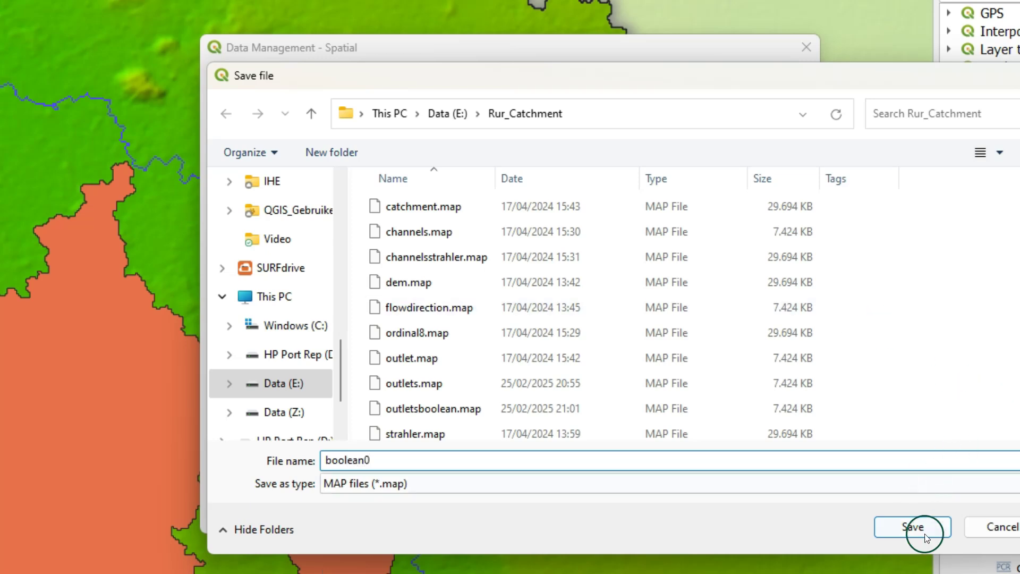
pyautogui.click(913, 526)
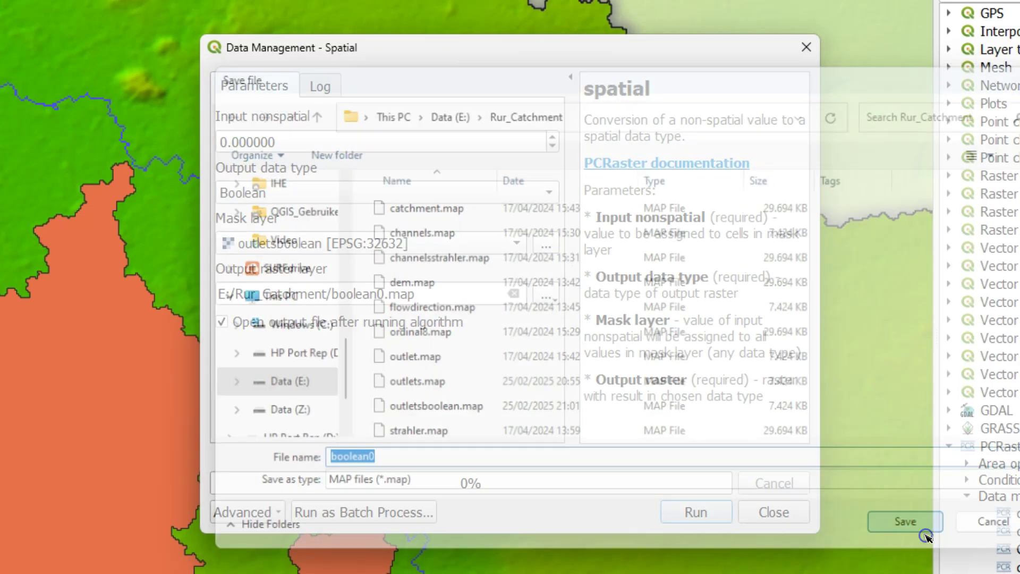
pyautogui.click(699, 512)
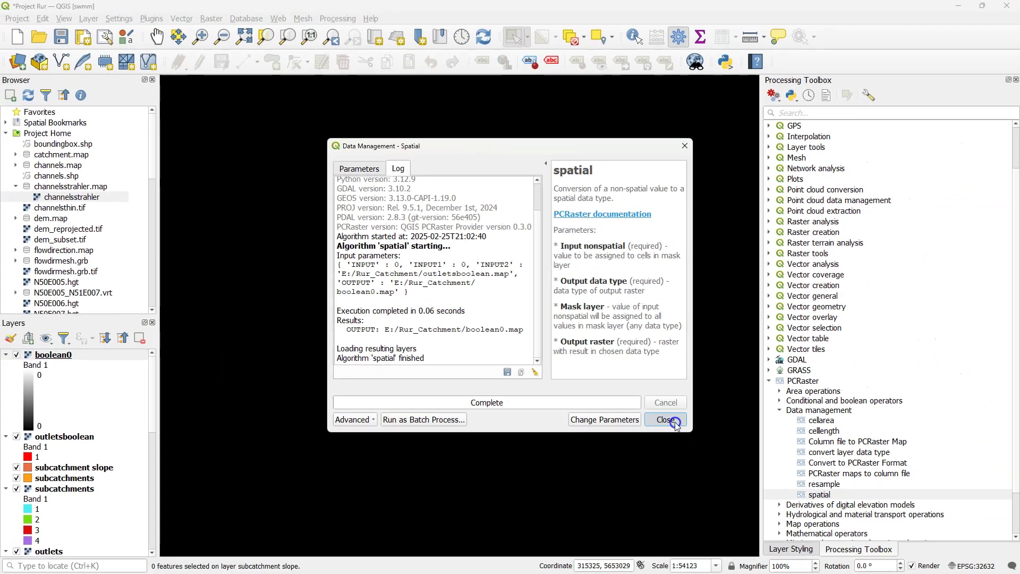
pyautogui.click(666, 420)
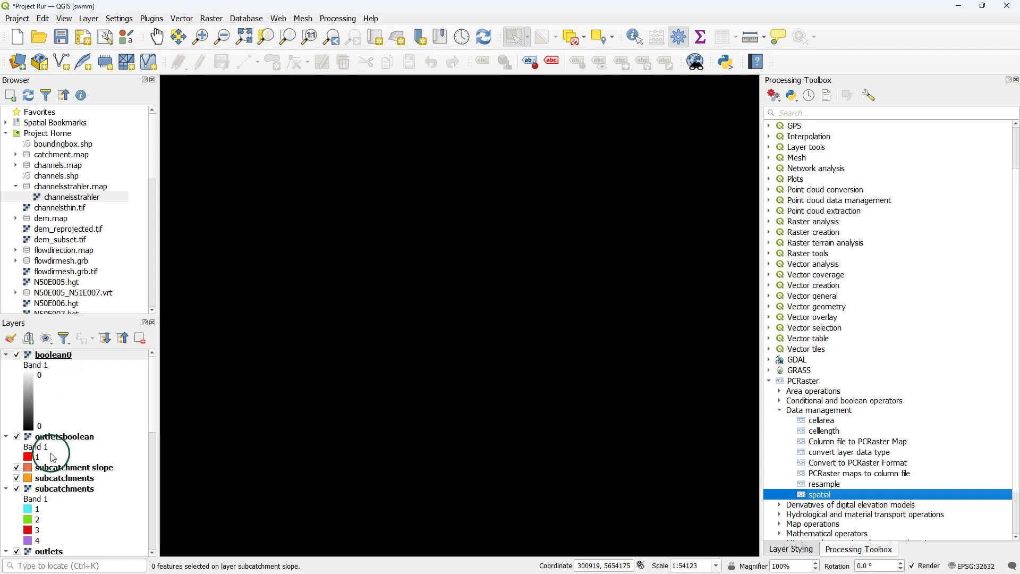
pyautogui.click(50, 436)
pyautogui.moveTo(60, 425); pyautogui.dragTo(81, 353)
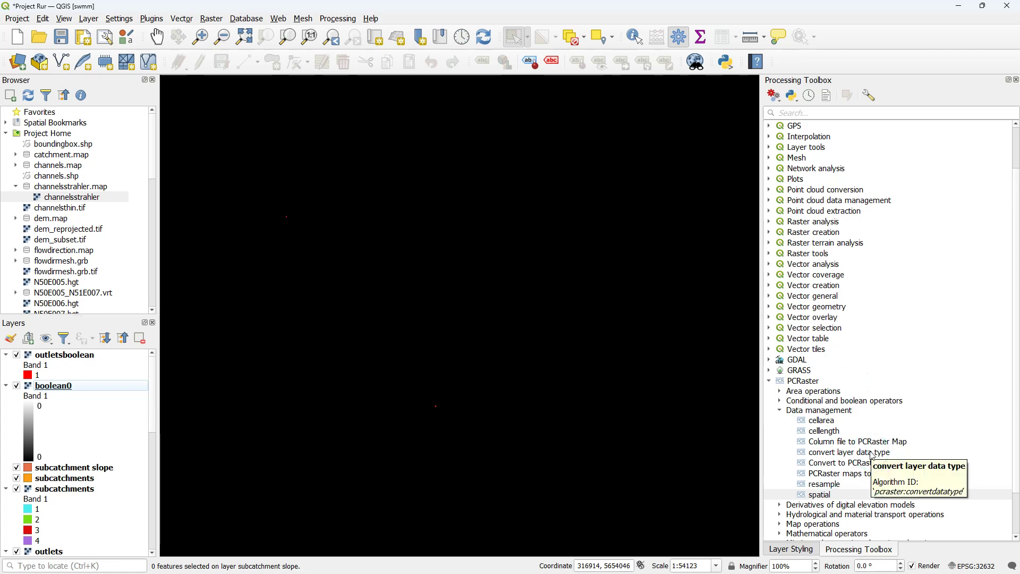
# Open the PCRaster cover tool with outletsboolean as the input raster and boolean0 as the cover layer
pyautogui.scroll(-2, 850, 449)
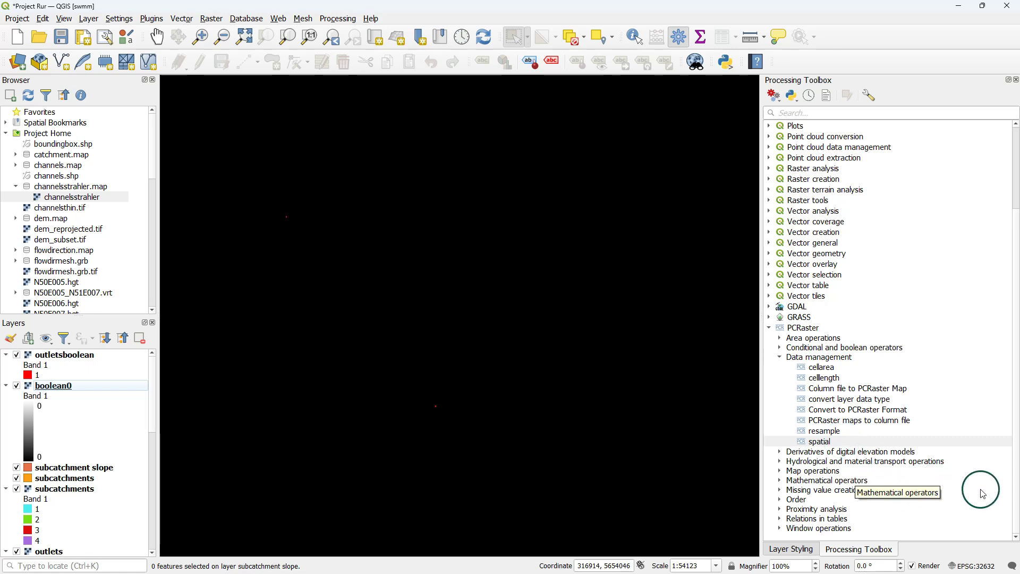
pyautogui.click(780, 490)
pyautogui.doubleClick(818, 499)
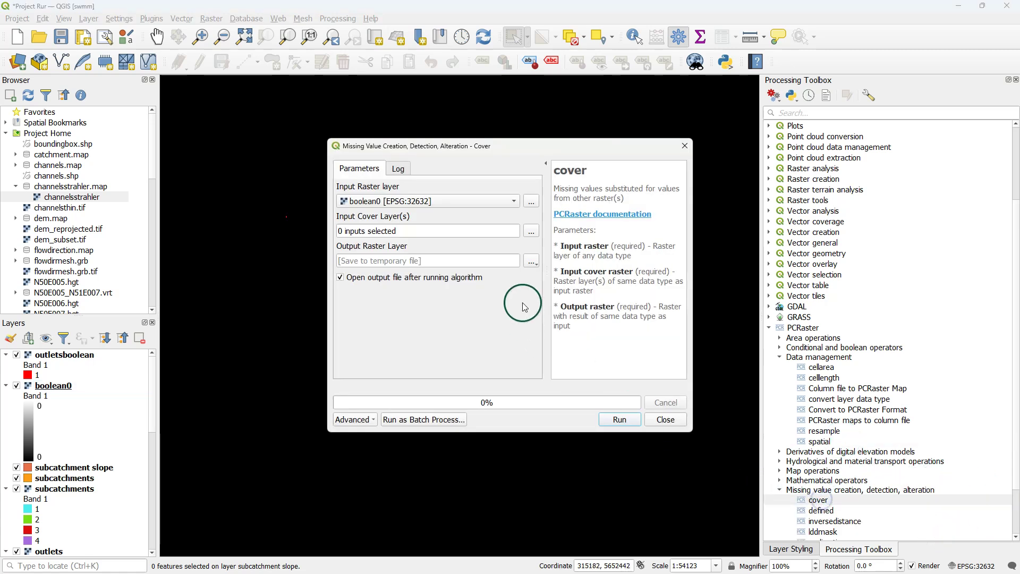
pyautogui.click(407, 201)
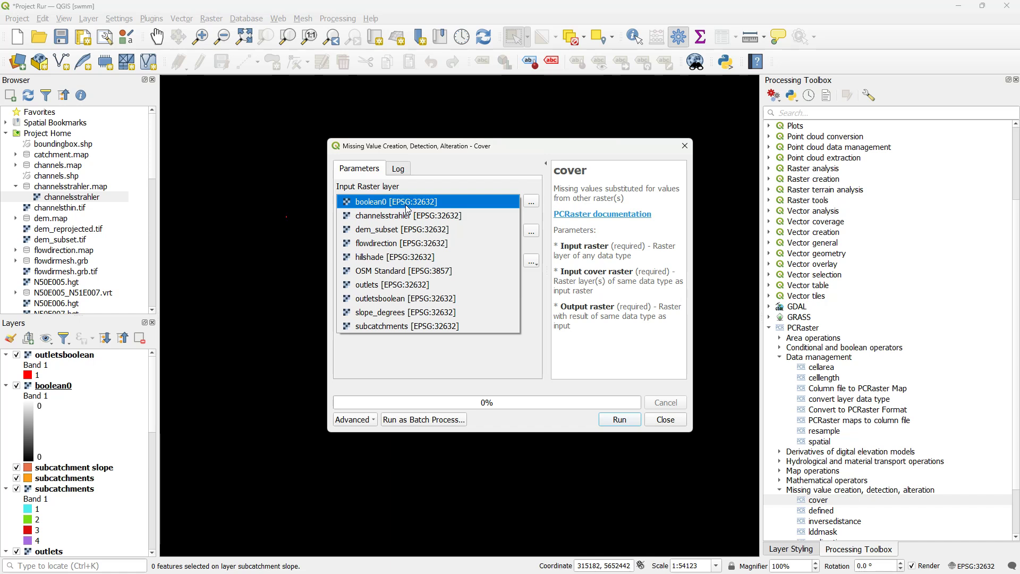
pyautogui.click(387, 298)
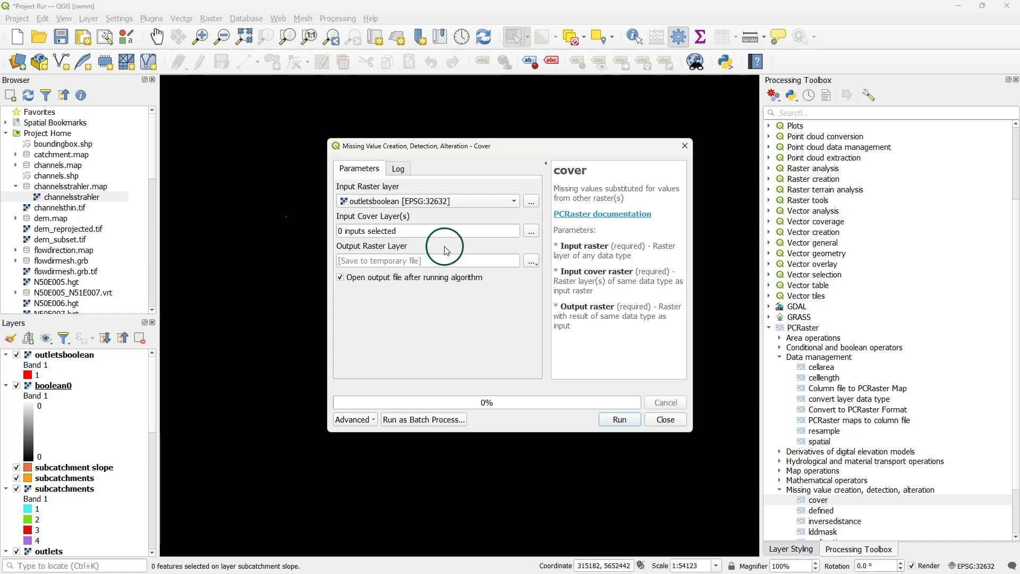
pyautogui.click(532, 231)
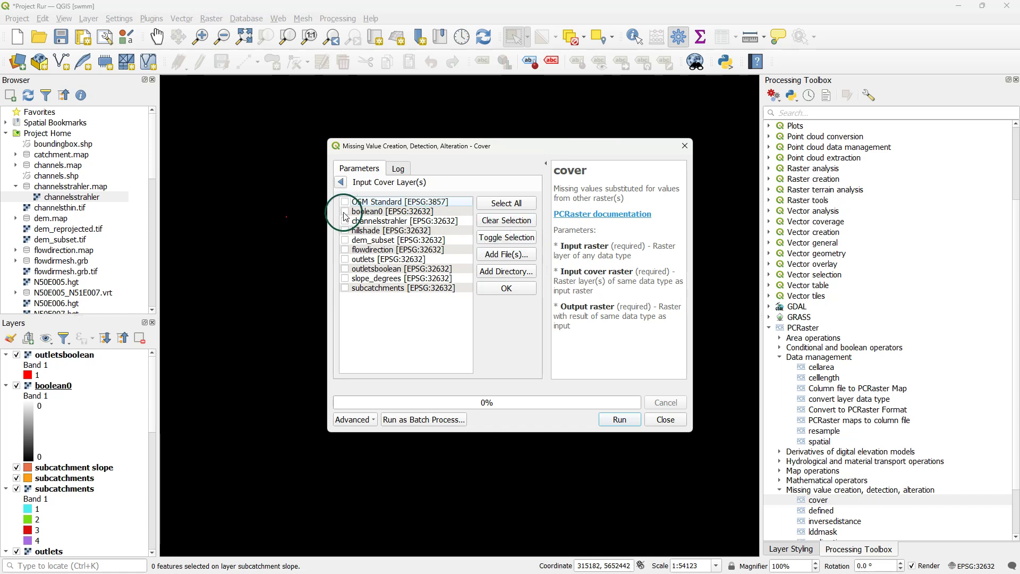
pyautogui.click(341, 182)
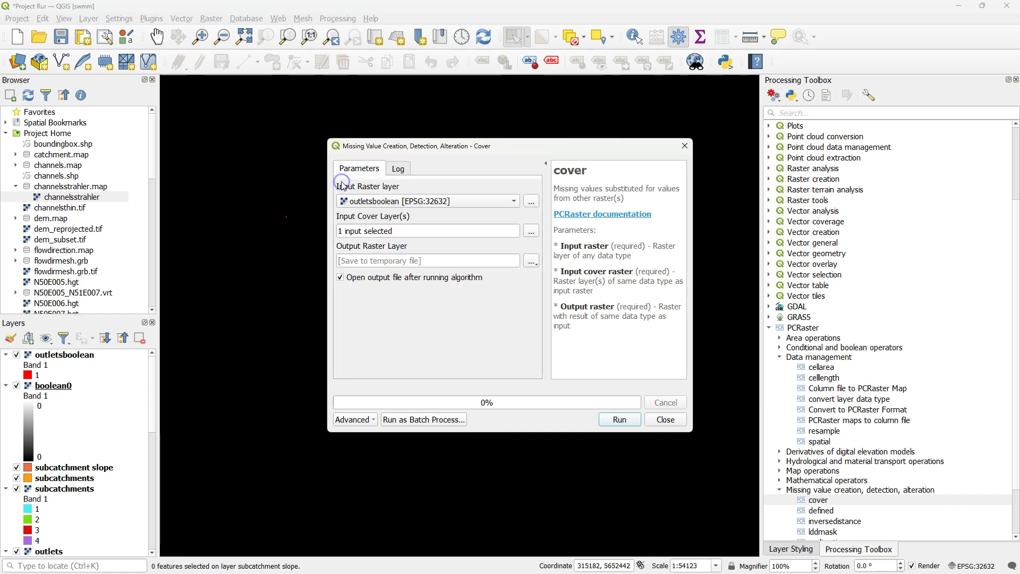
# Save the cover output as OutletsTrueFalse in the Rur_Catchment folder and run the tool
pyautogui.click(531, 260)
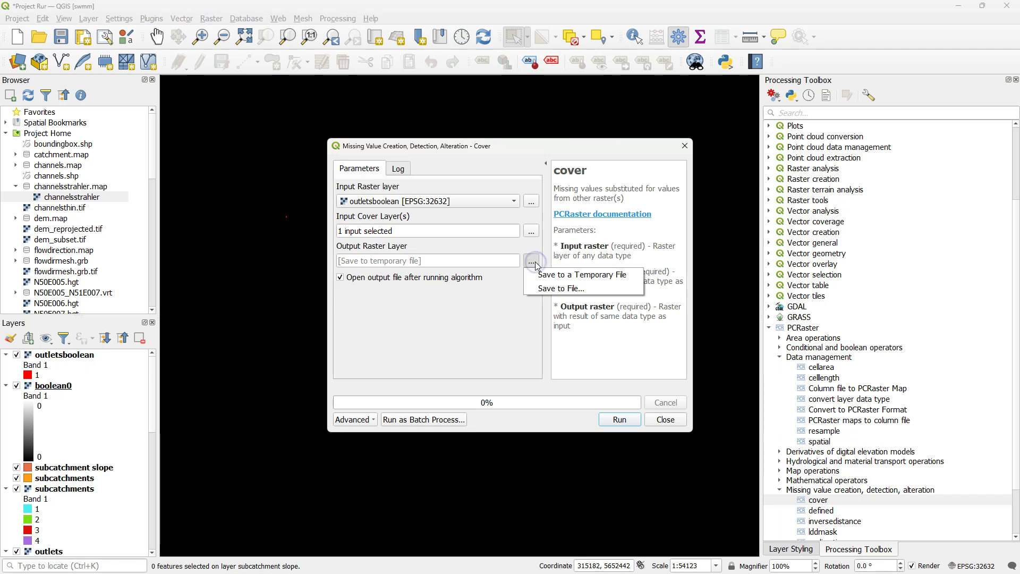
pyautogui.click(554, 289)
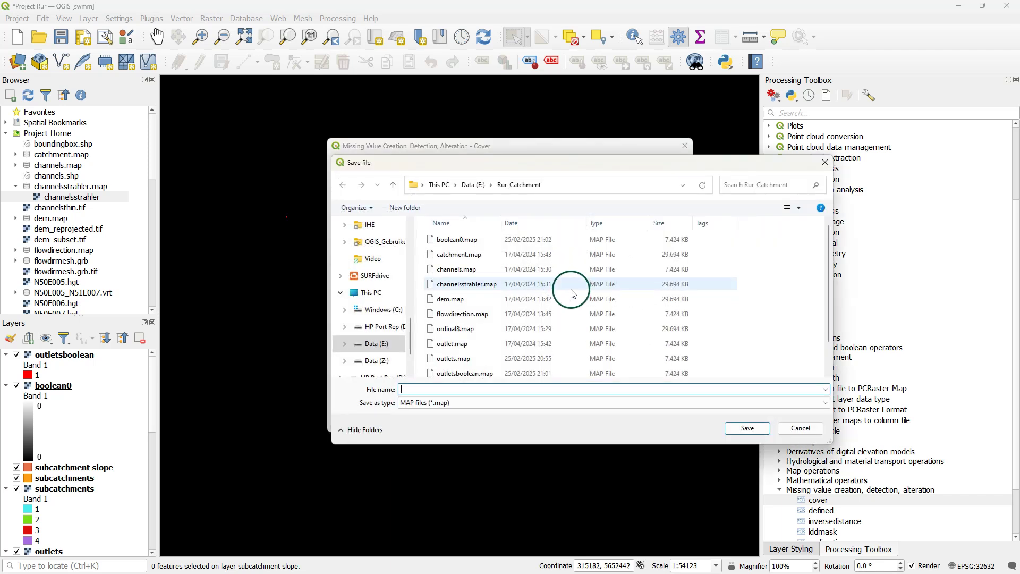
pyautogui.write('Outlet')
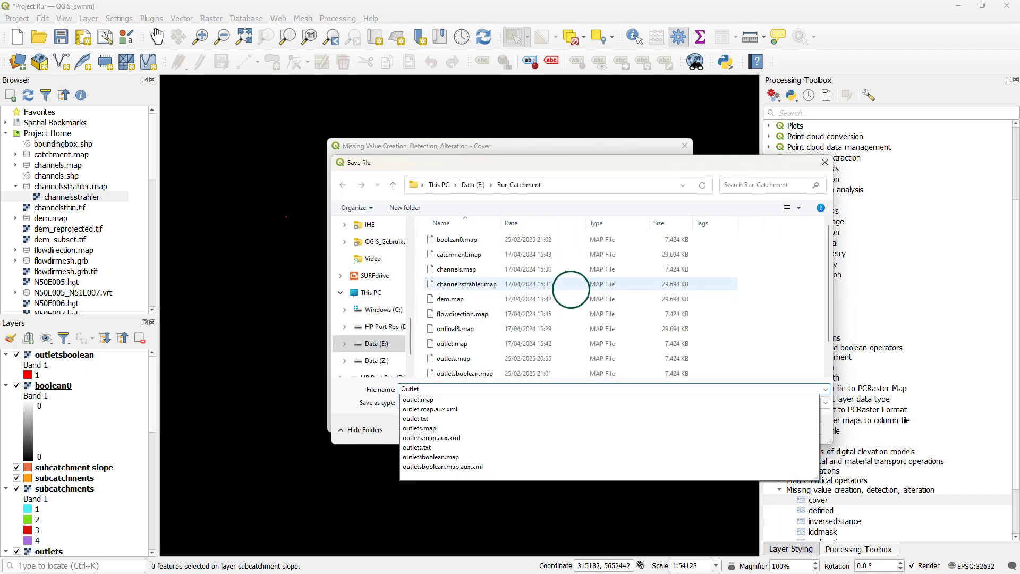
pyautogui.write('sTrueFalse')
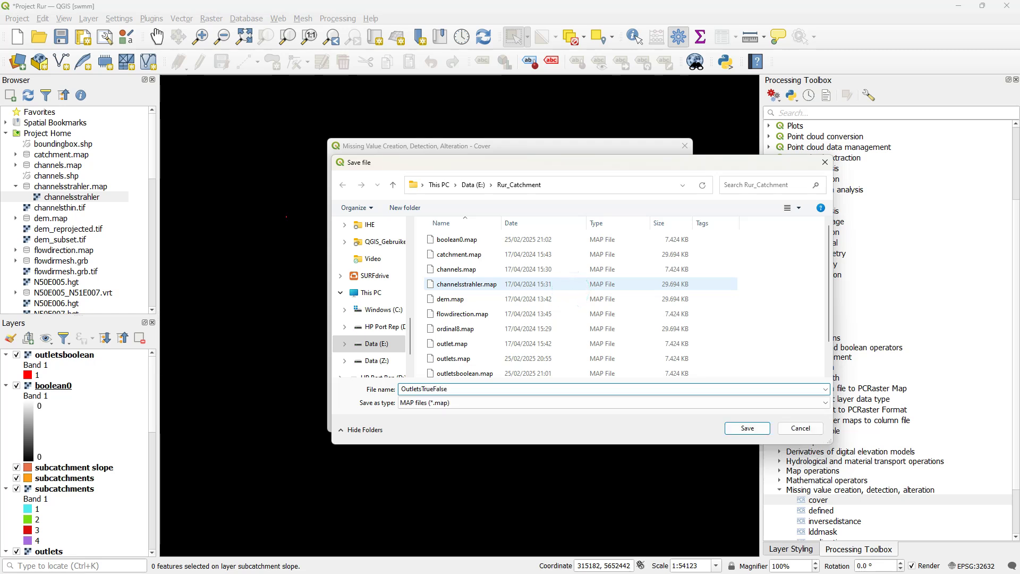
pyautogui.click(747, 427)
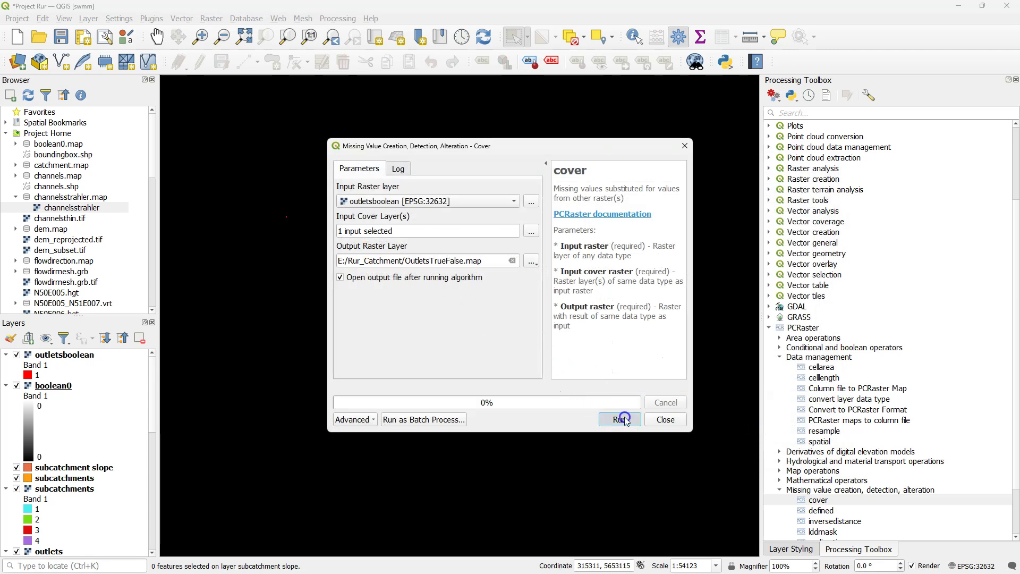
pyautogui.click(621, 419)
pyautogui.click(660, 423)
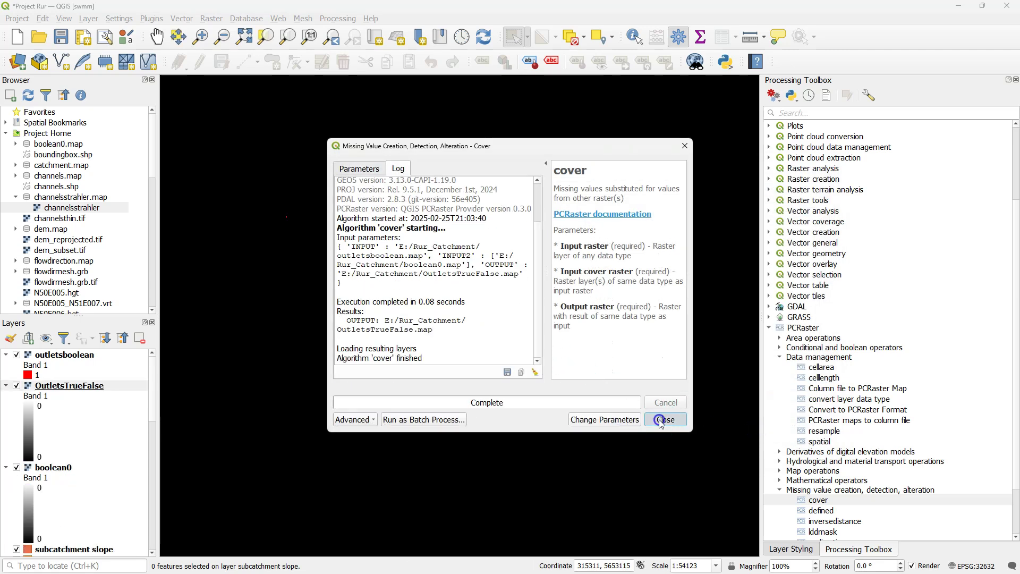
# Move the OutletsTrueFalse layer above all others and classify it with Paletted/Unique values styling
pyautogui.click(75, 387)
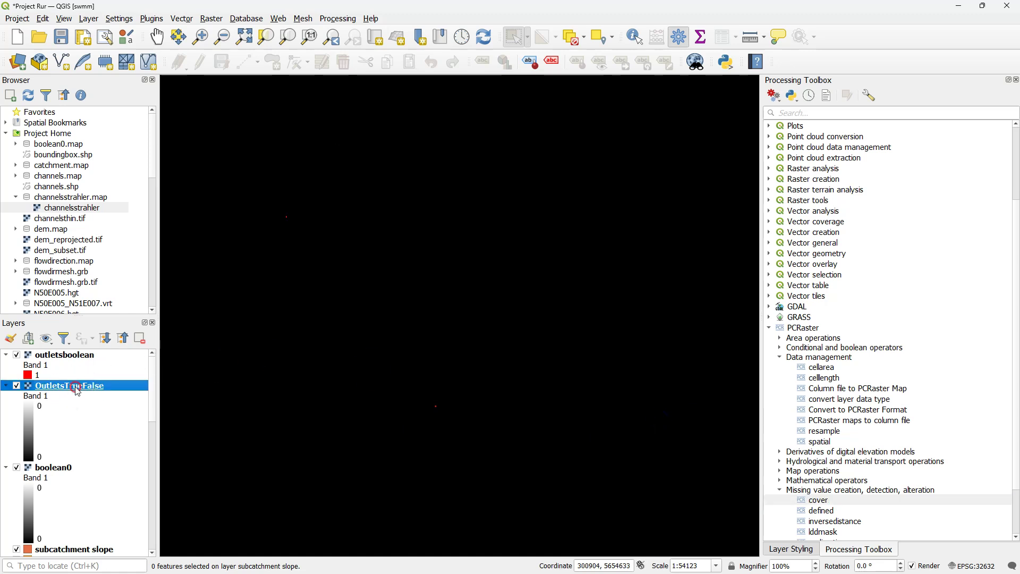
pyautogui.rightClick(77, 390)
pyautogui.click(136, 268)
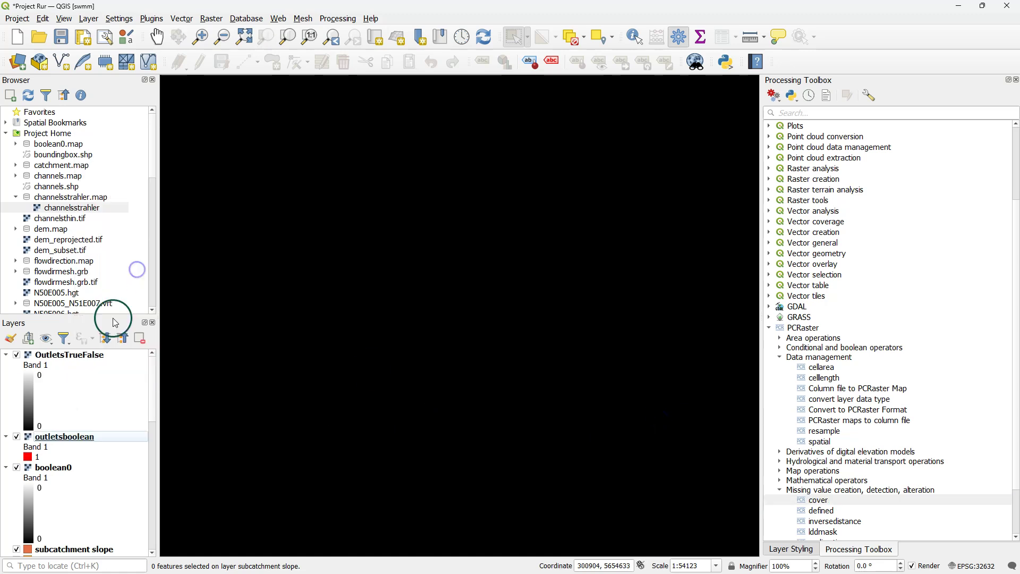
pyautogui.click(68, 354)
pyautogui.click(10, 338)
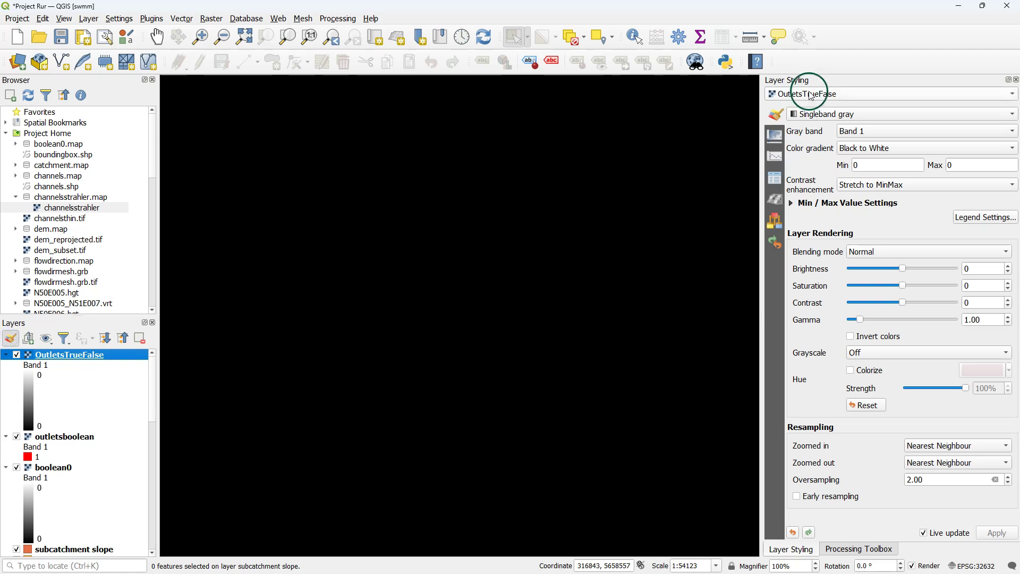
pyautogui.click(808, 114)
pyautogui.click(828, 97)
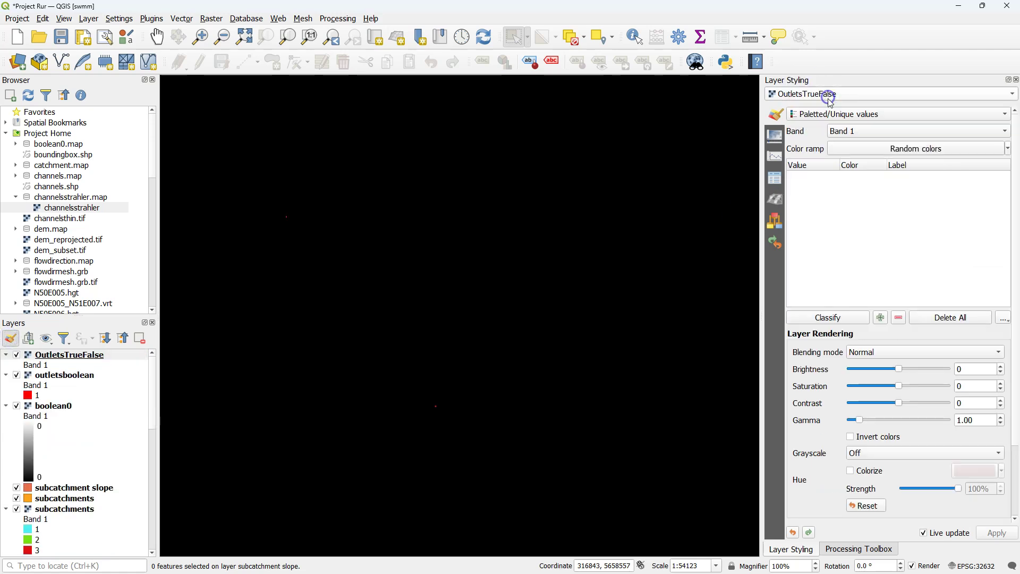
pyautogui.click(829, 318)
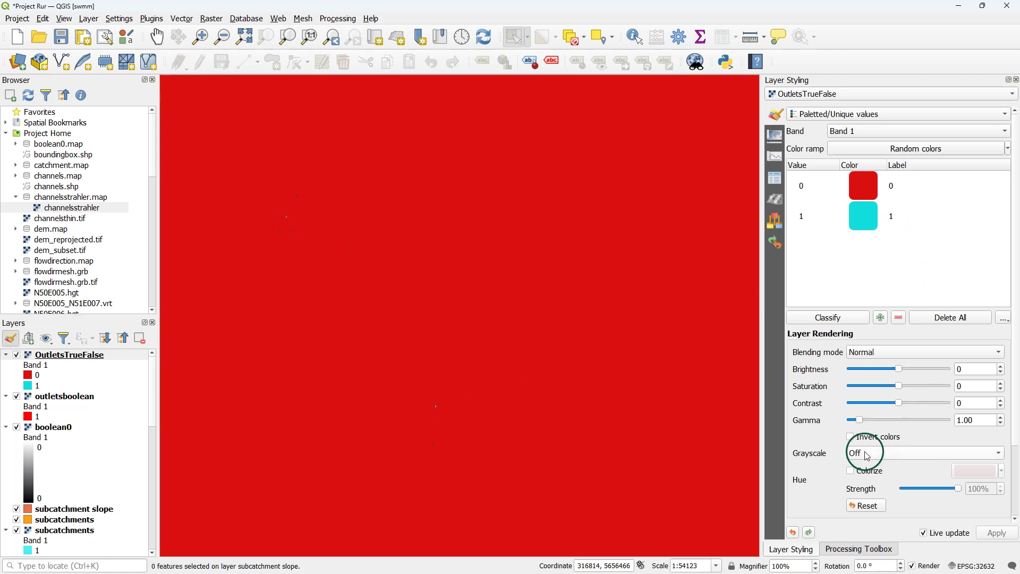
# Open the PCRaster spatial tool with nonspatial value 1, Scalar output type and flowdirection as the mask layer
pyautogui.click(871, 554)
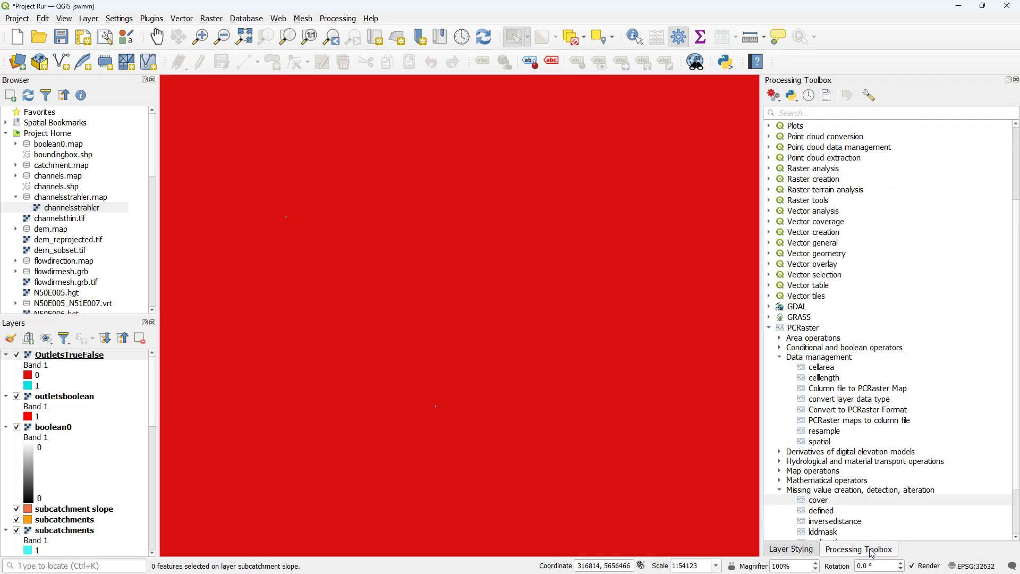
pyautogui.doubleClick(821, 441)
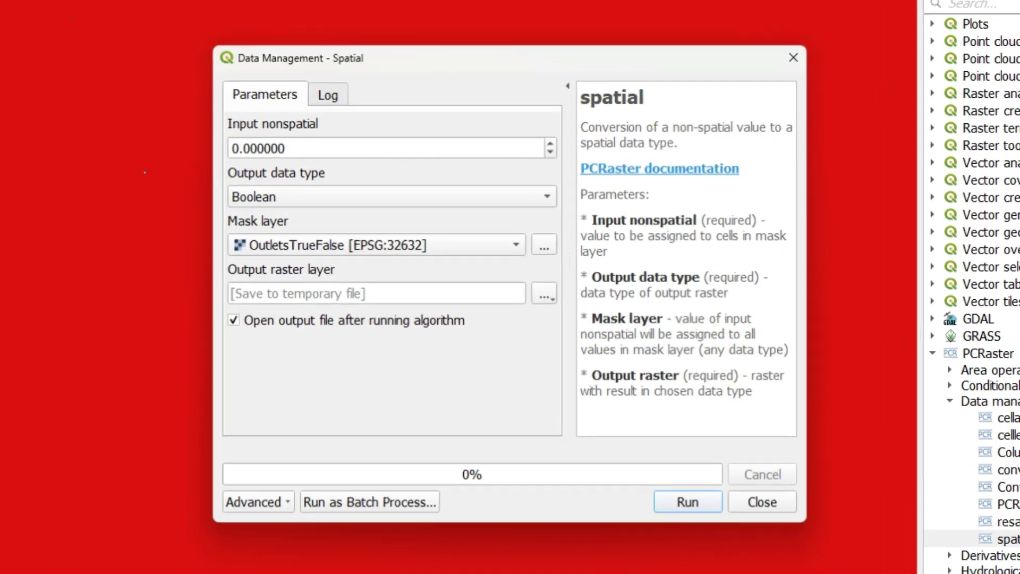
pyautogui.doubleClick(340, 148)
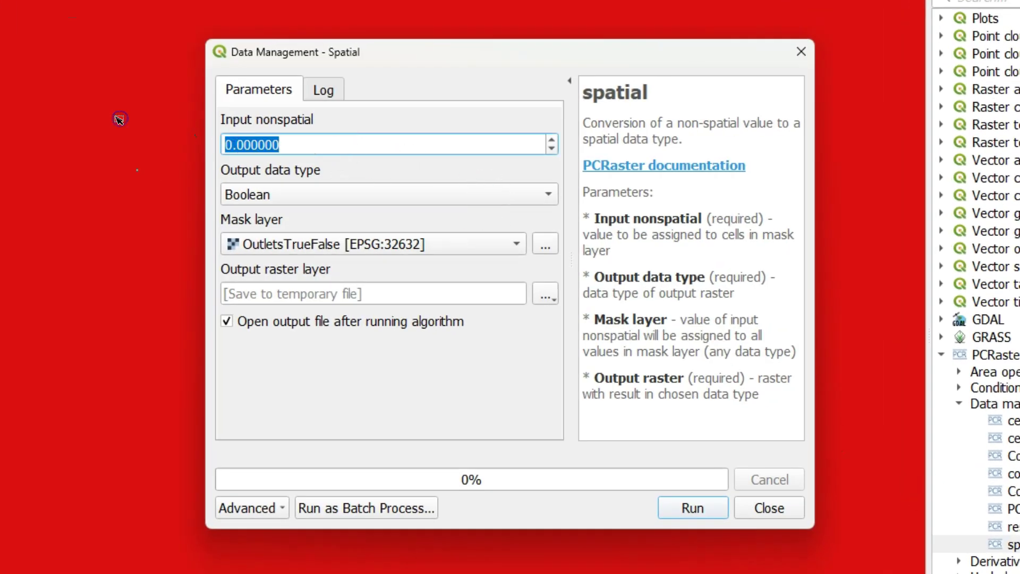
pyautogui.write('1')
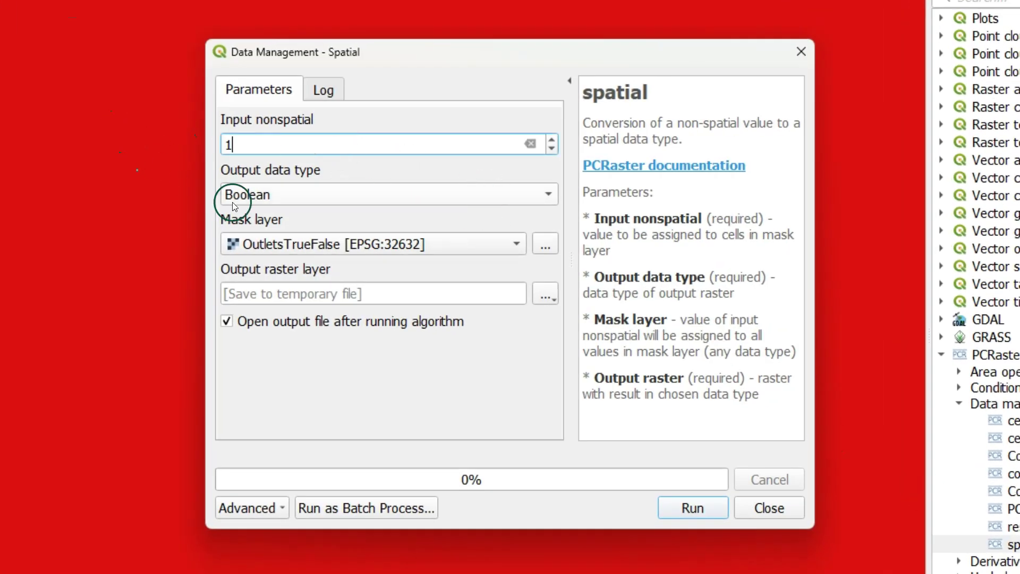
pyautogui.click(263, 195)
pyautogui.click(260, 260)
pyautogui.click(297, 242)
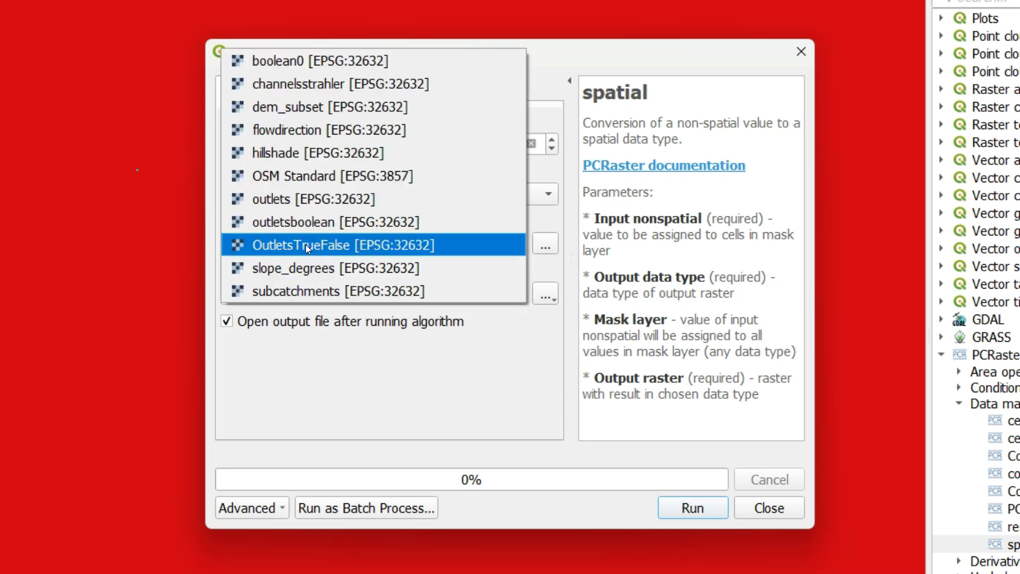
pyautogui.click(289, 131)
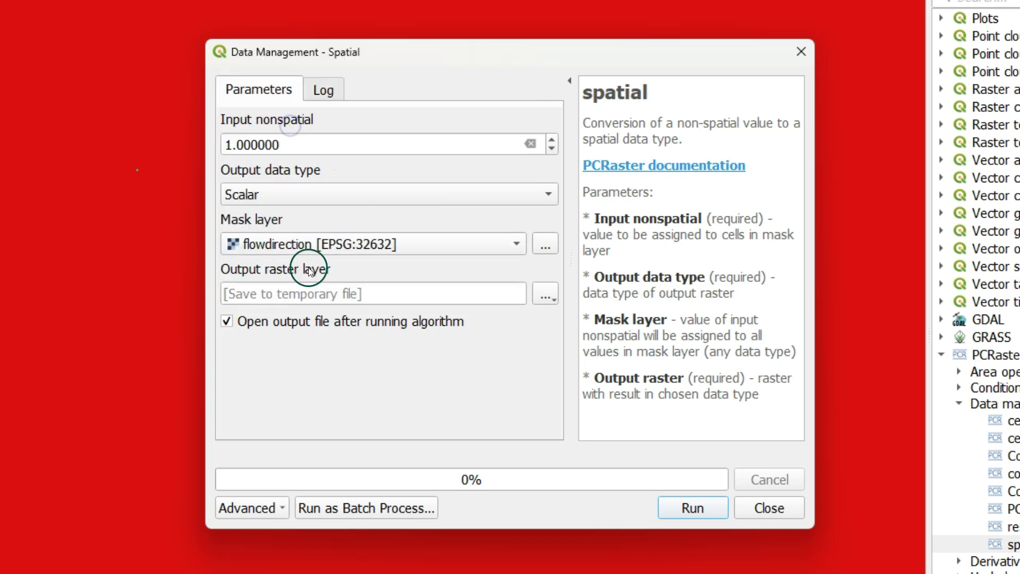
# Generate the scalar raster as scalar1 in the Rur_Catchment folder and close the tool
pyautogui.click(547, 295)
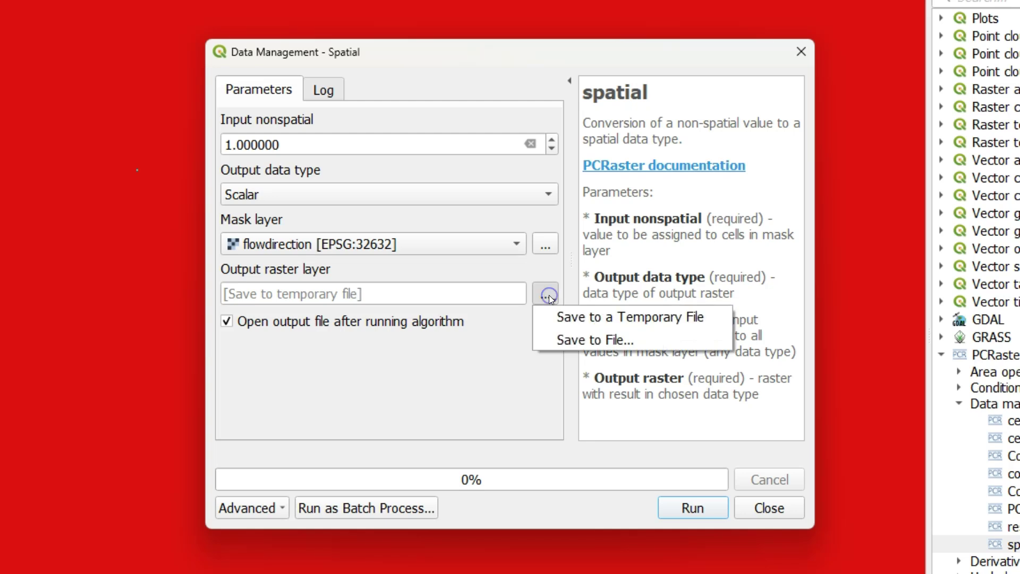
pyautogui.click(582, 339)
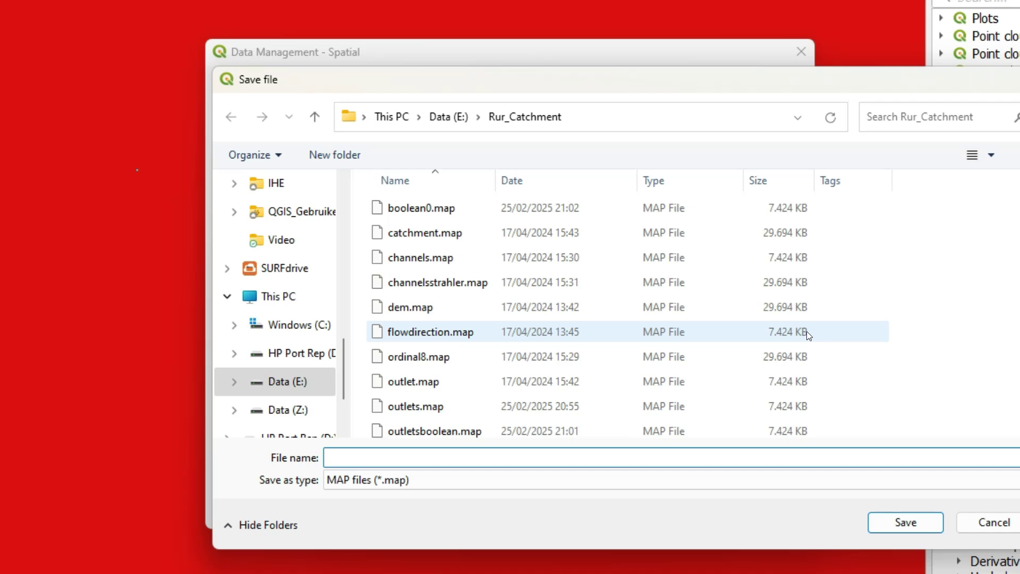
pyautogui.write('scv')
pyautogui.click(906, 523)
pyautogui.click(712, 517)
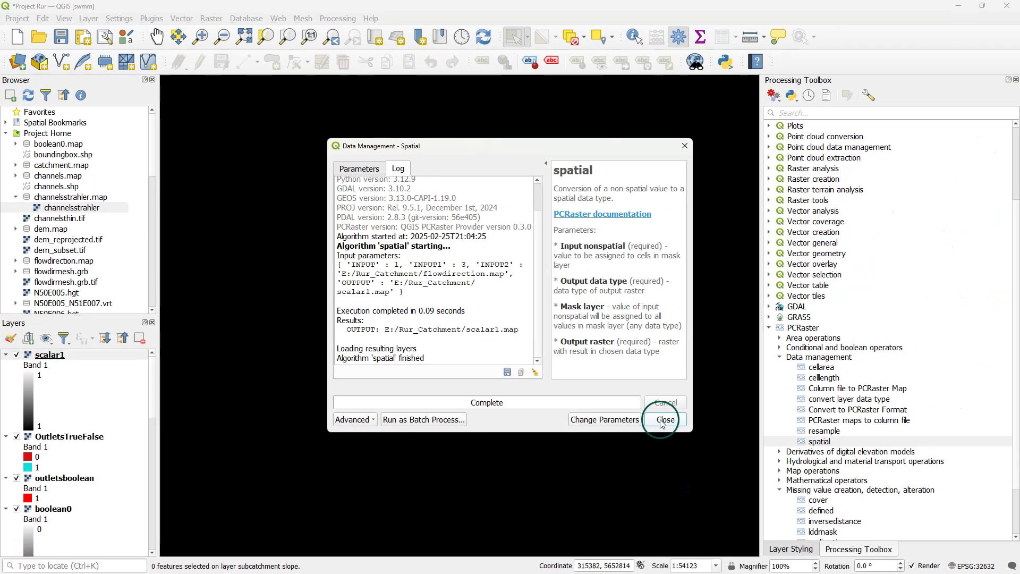
pyautogui.click(664, 420)
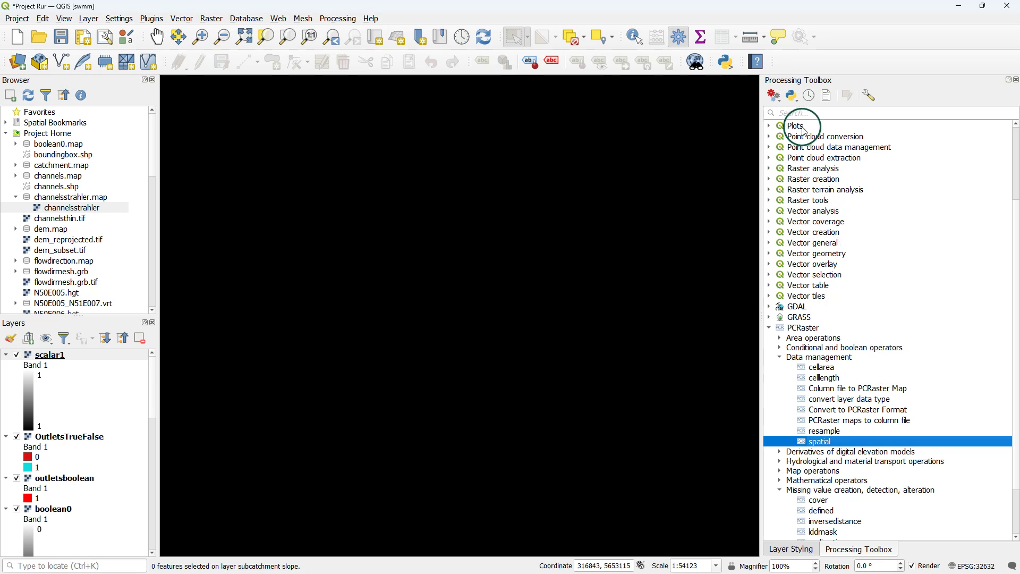
# Open the PCRaster ldddist tool with flowdirection as LDD layer, OutletsTrueFalse as the Boolean distance cells and scalar1 as friction layer
pyautogui.click(779, 452)
pyautogui.scroll(-2, 782, 458)
pyautogui.click(780, 461)
pyautogui.scroll(-5, 849, 467)
pyautogui.doubleClick(829, 451)
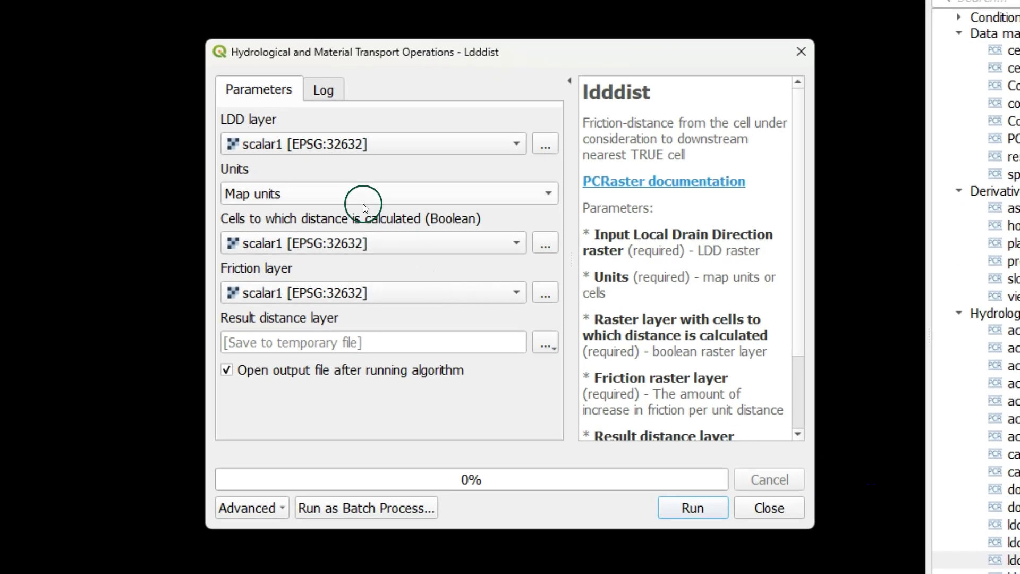
pyautogui.click(332, 143)
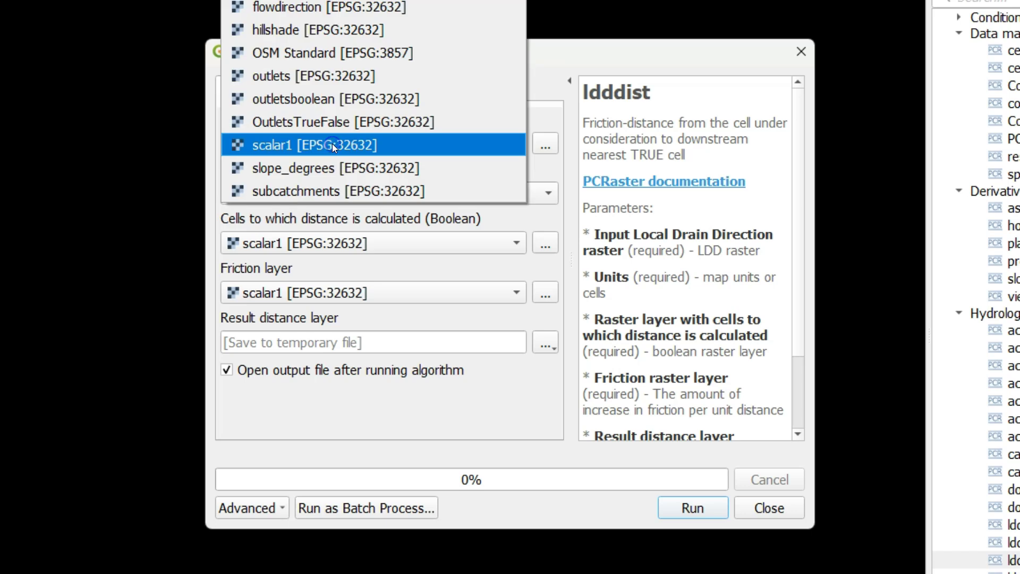
pyautogui.click(283, 10)
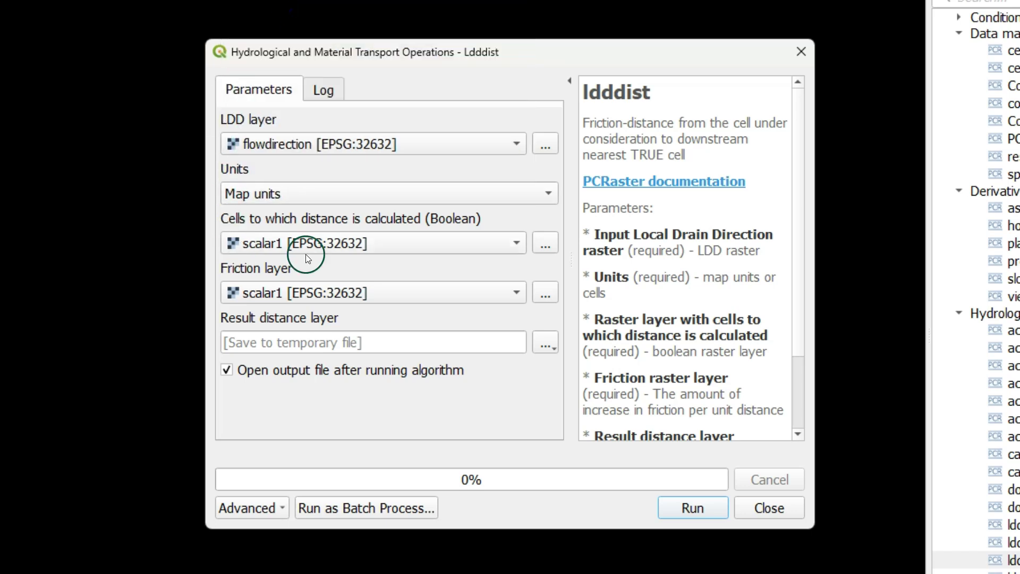
pyautogui.click(285, 244)
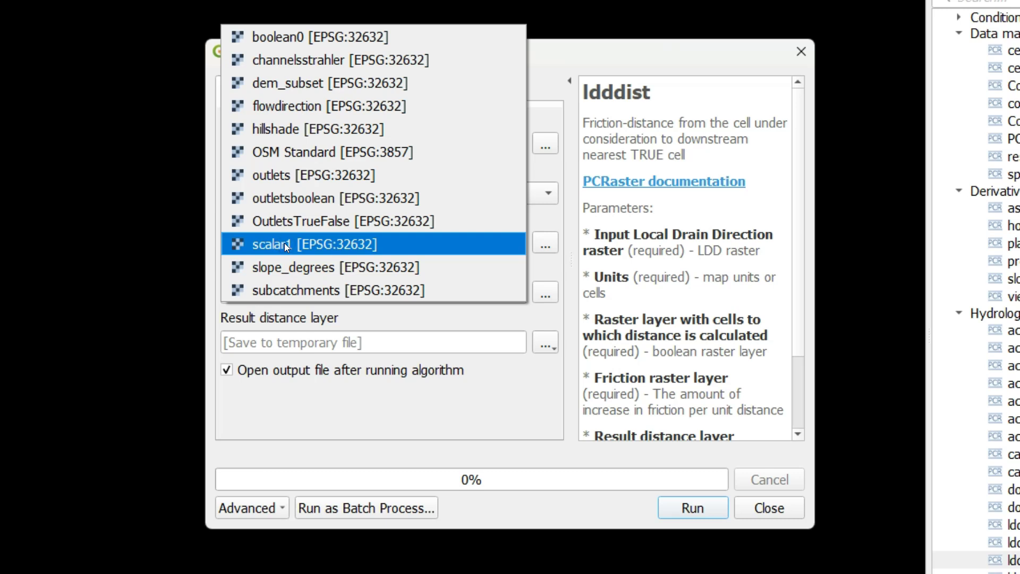
pyautogui.click(299, 222)
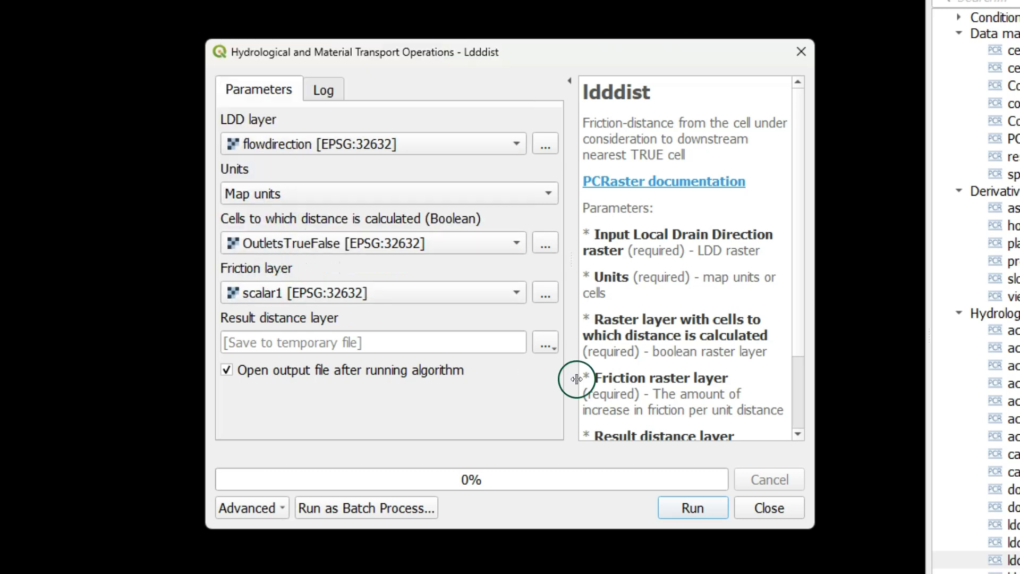
# Set the ldddist result distance layer to a file named drainagedistance in the Rur_Catchment folder
pyautogui.click(550, 345)
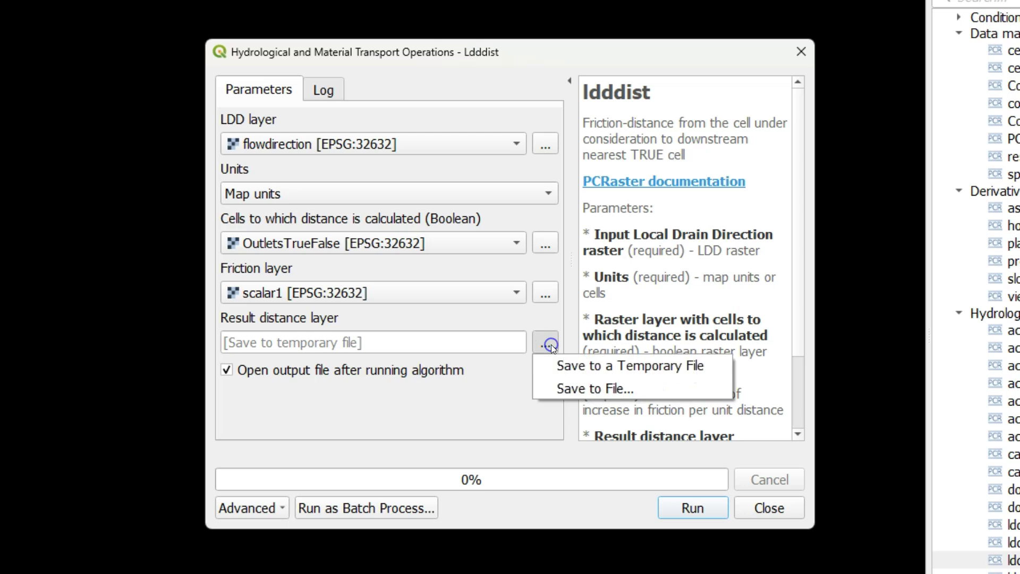
pyautogui.click(585, 385)
pyautogui.write('drainagedistance')
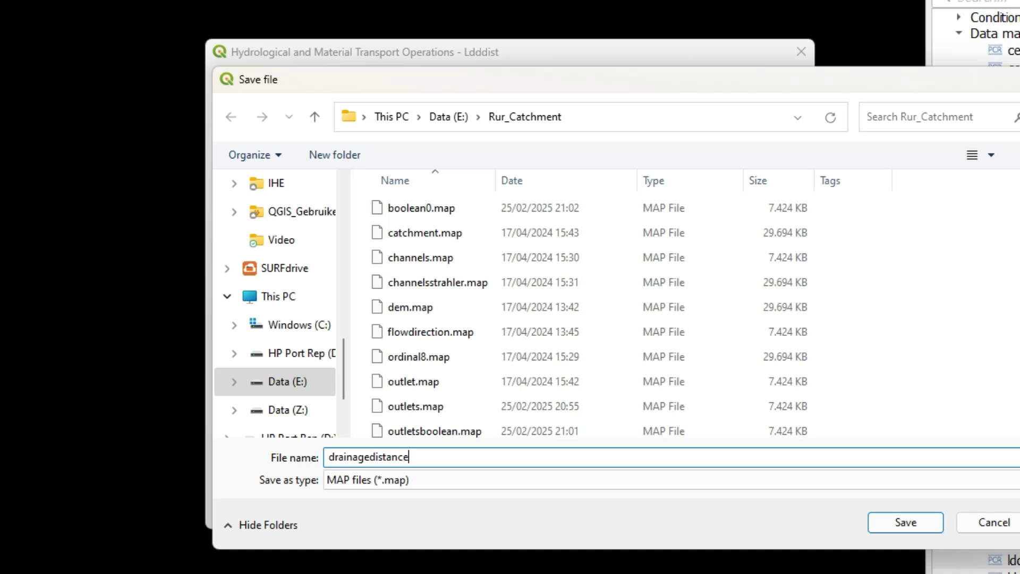
pyautogui.click(905, 522)
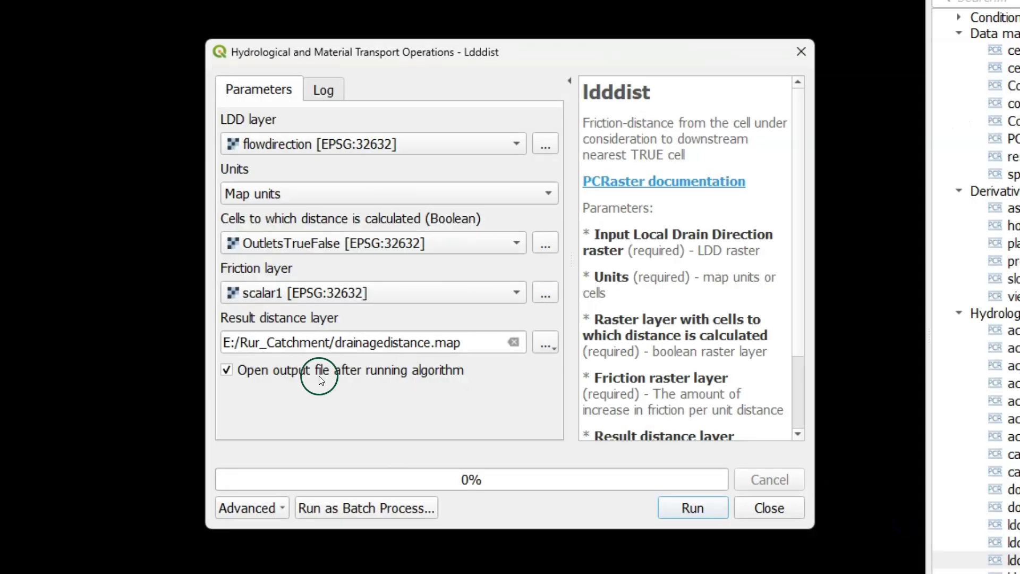
# Calculate the drainagedistance raster with ldddist and render it as singleband pseudocolor with the Reds color ramp
pyautogui.click(701, 518)
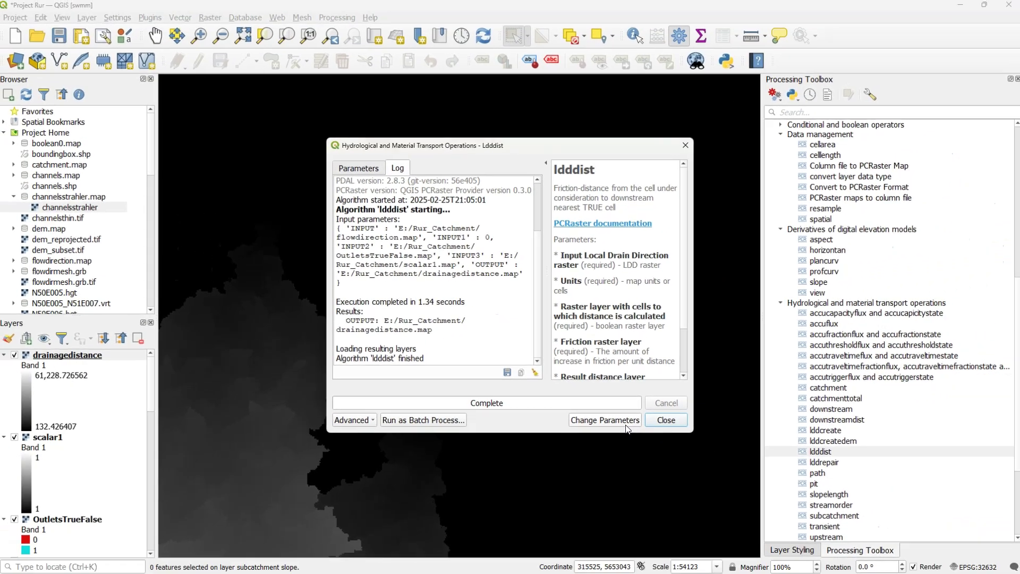
pyautogui.click(666, 420)
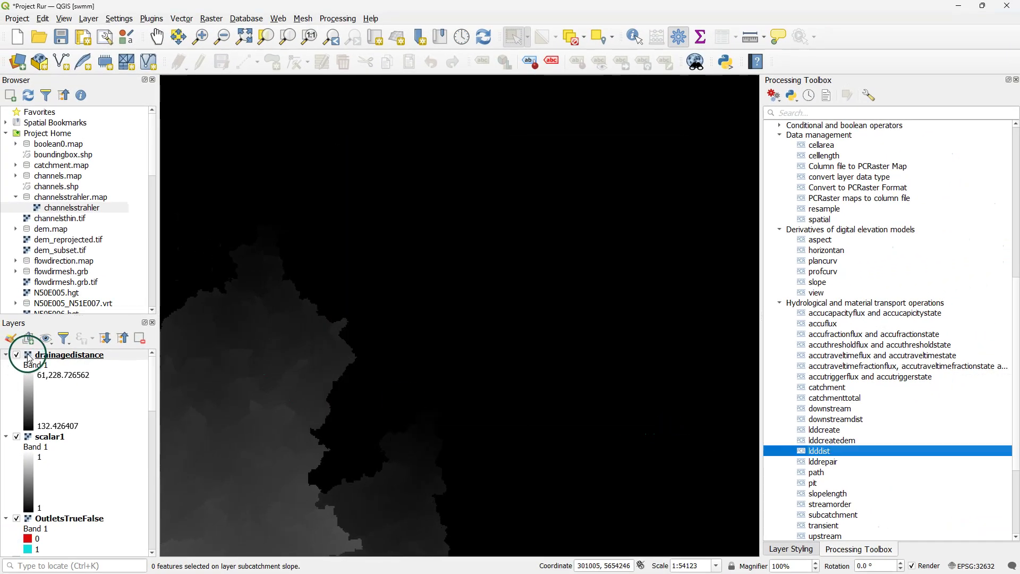
pyautogui.click(10, 338)
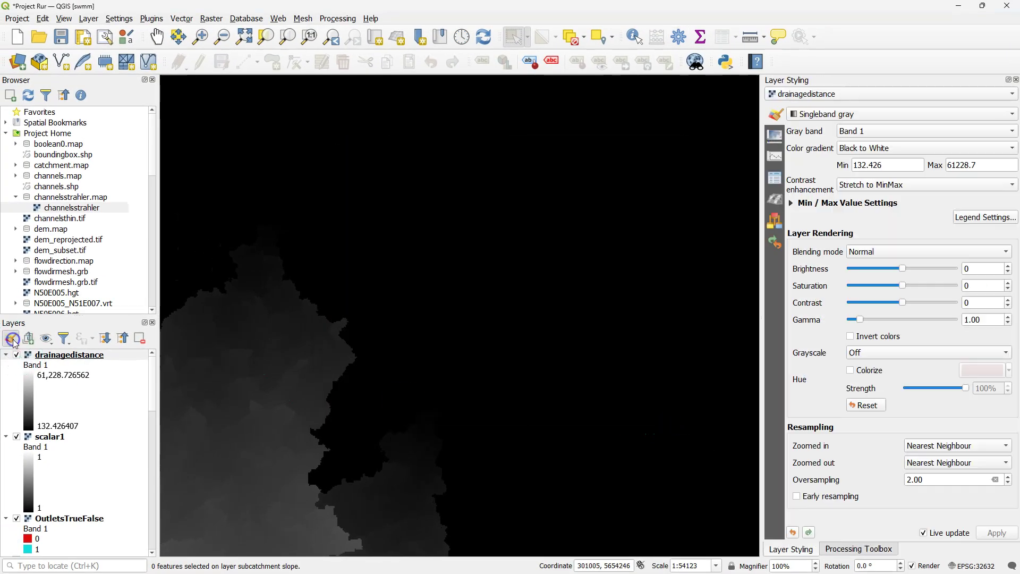
pyautogui.click(831, 113)
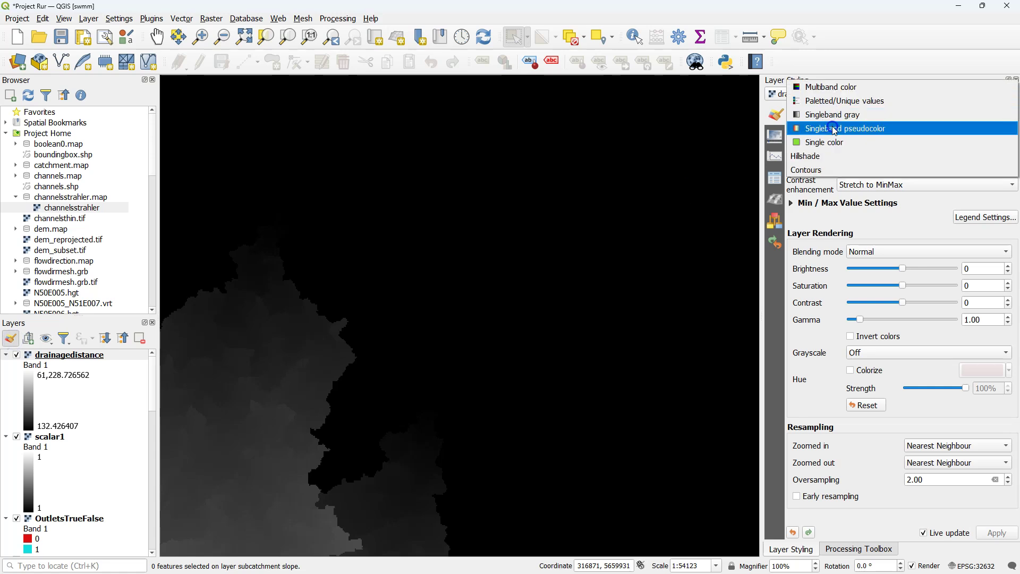
pyautogui.click(833, 129)
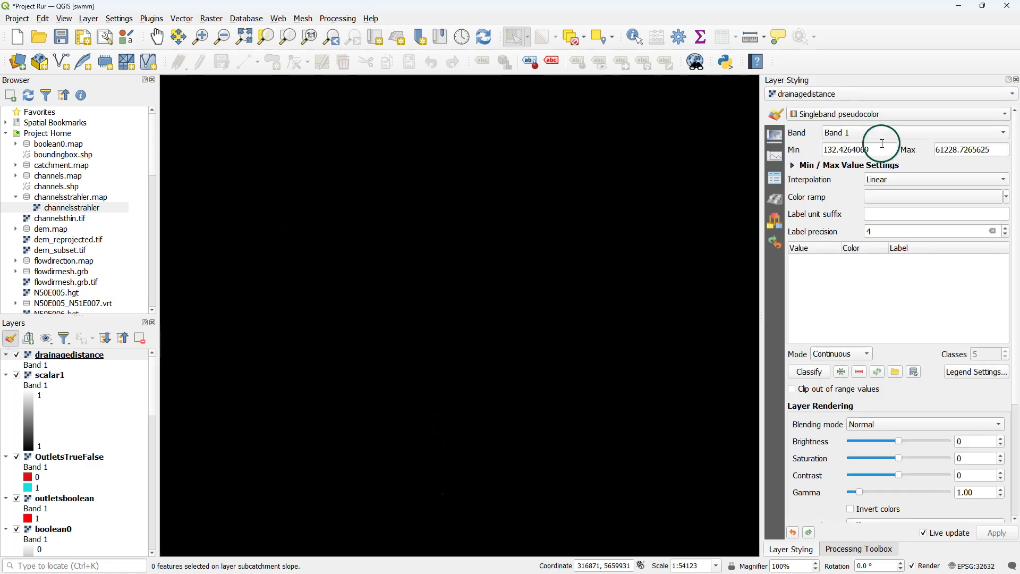
pyautogui.click(1006, 198)
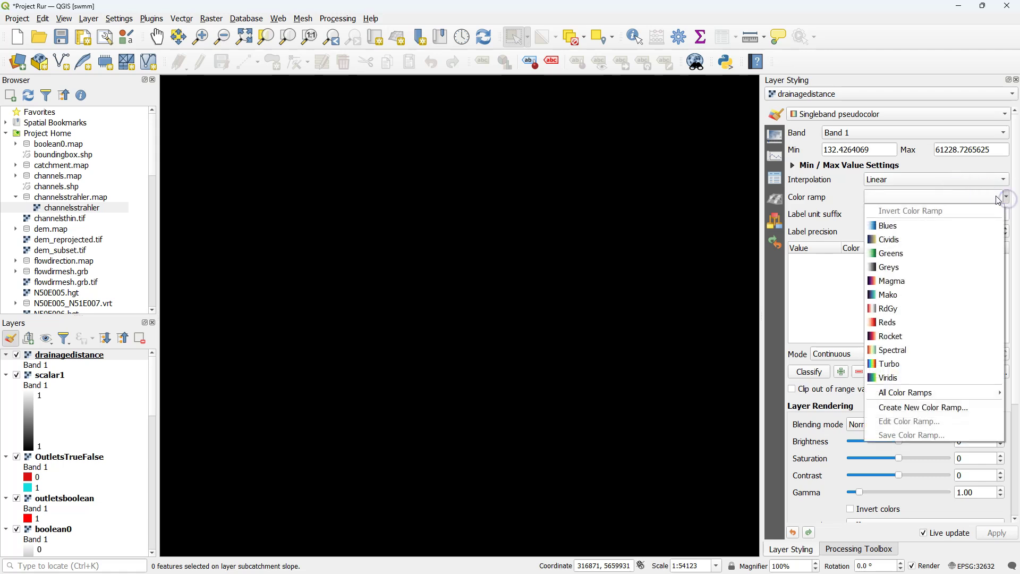
pyautogui.click(882, 322)
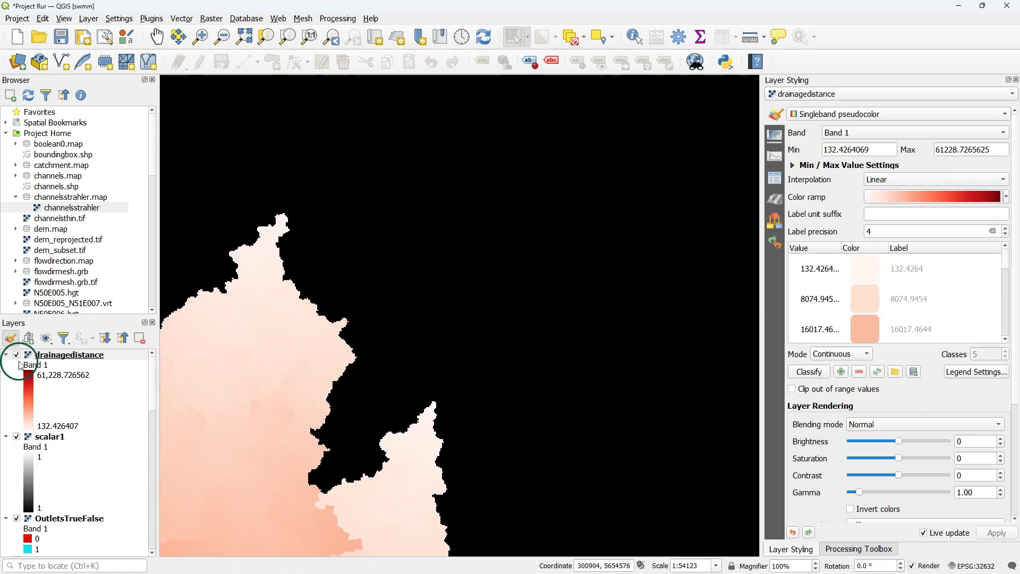
pyautogui.rightClick(40, 356)
pyautogui.click(101, 106)
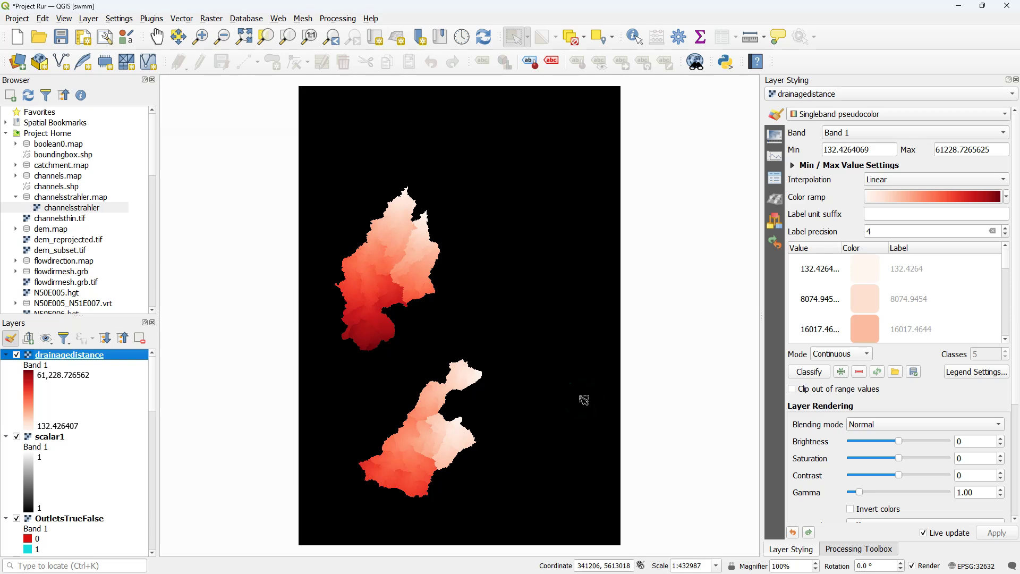
# Open Zonal statistics with subcatchment slope as input layer, drainagedistance as raster layer and flowlength_ as output column prefix
pyautogui.click(874, 553)
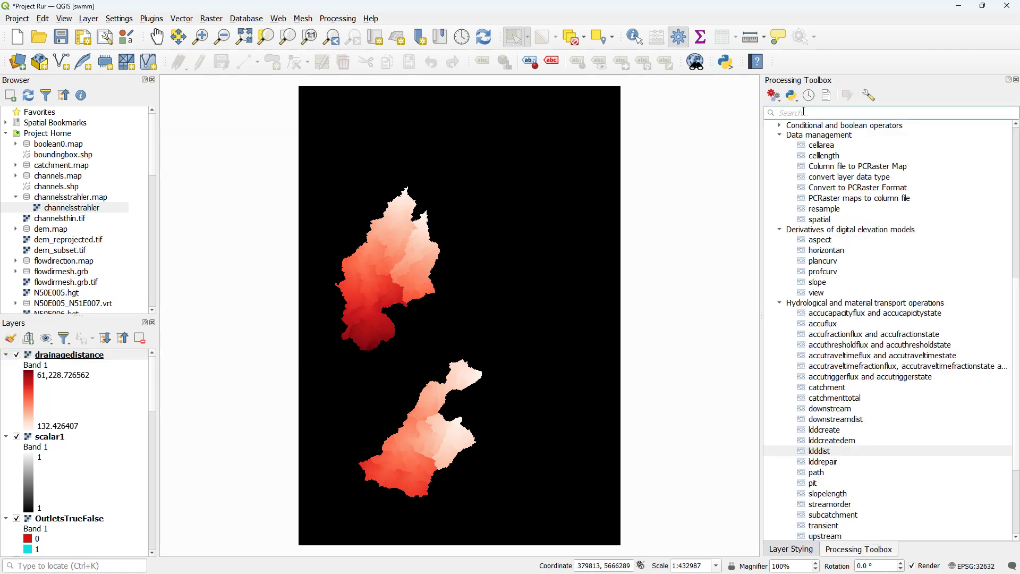
pyautogui.write('zonal')
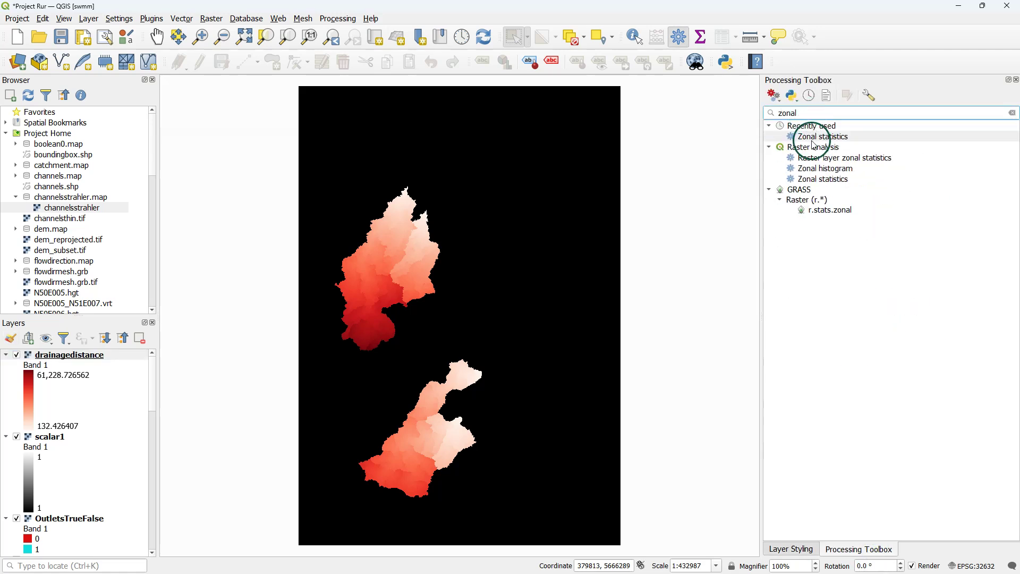
pyautogui.doubleClick(810, 136)
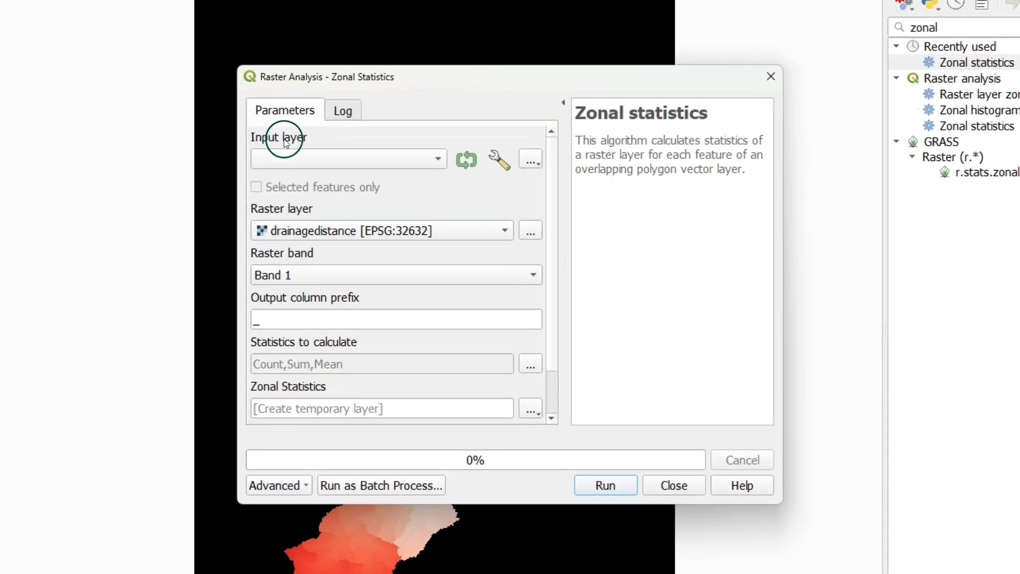
pyautogui.click(292, 159)
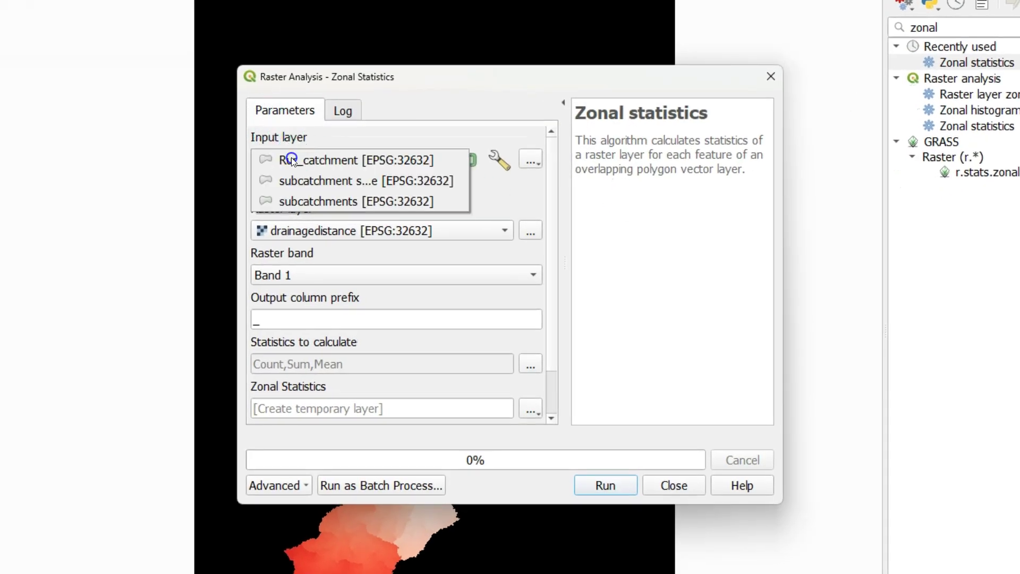
pyautogui.click(329, 180)
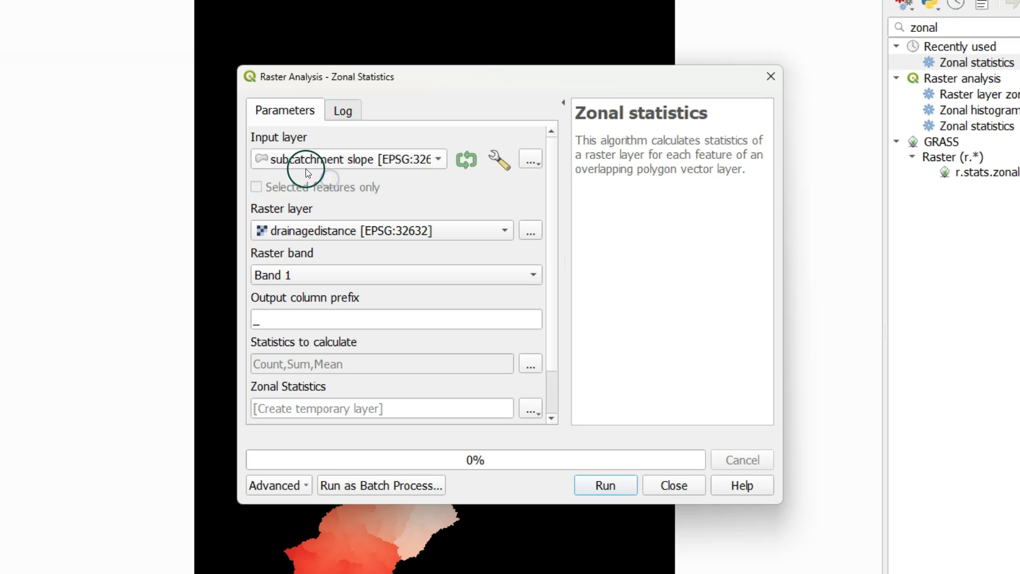
pyautogui.click(312, 234)
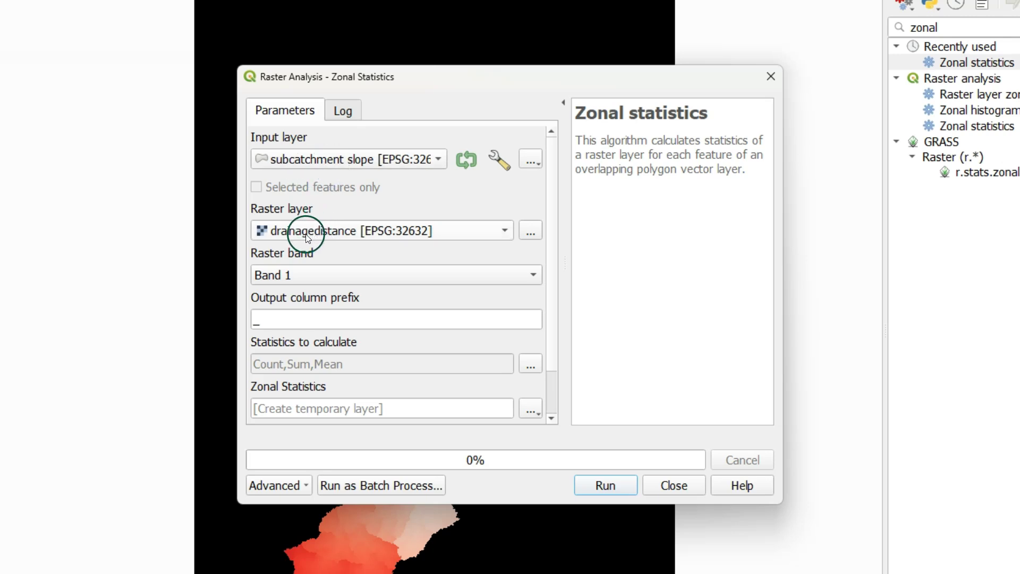
pyautogui.click(253, 323)
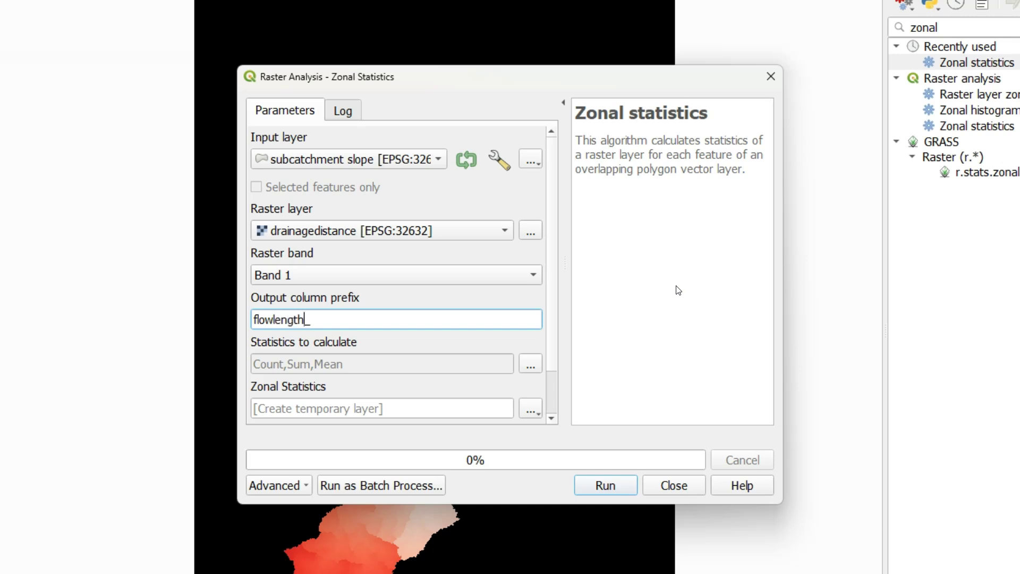
# Limit the statistics to calculate to Maximum only
pyautogui.click(531, 364)
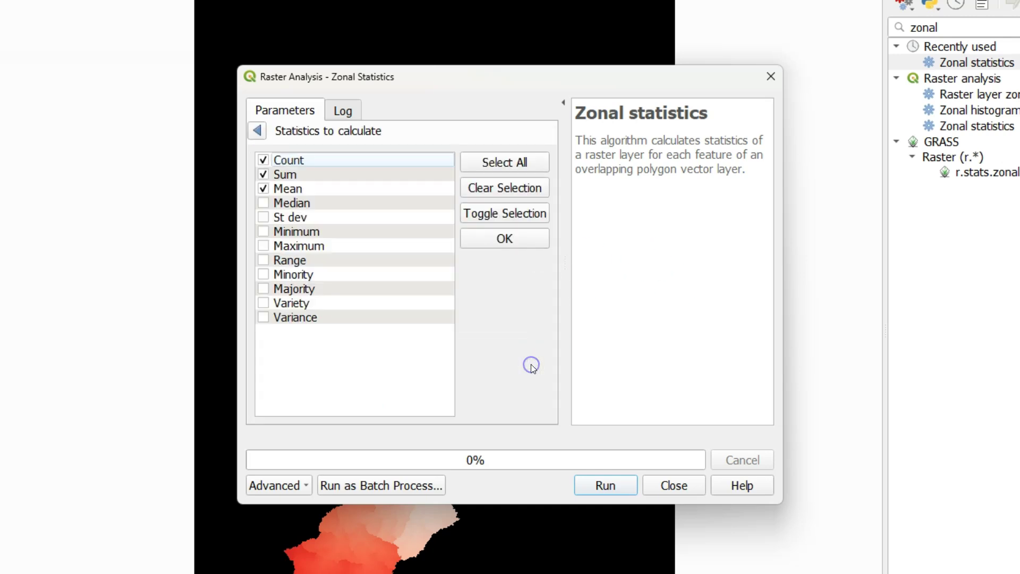
pyautogui.click(263, 160)
pyautogui.click(490, 243)
pyautogui.click(258, 131)
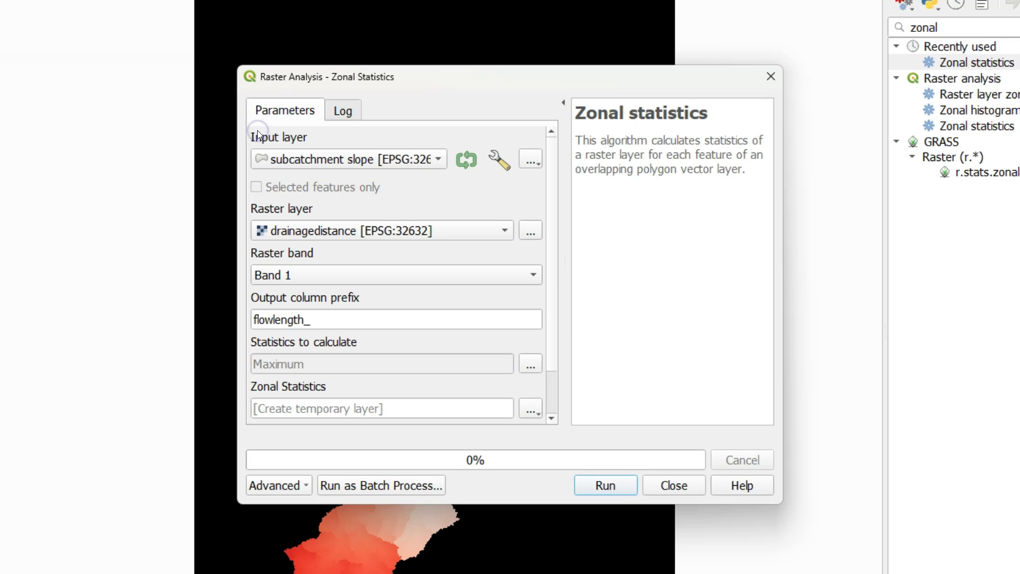
# Generate the zonal statistics into the Rur_data.gpkg GeoPackage as layer "subcatchments slope flowpath" and close the tool
pyautogui.click(534, 407)
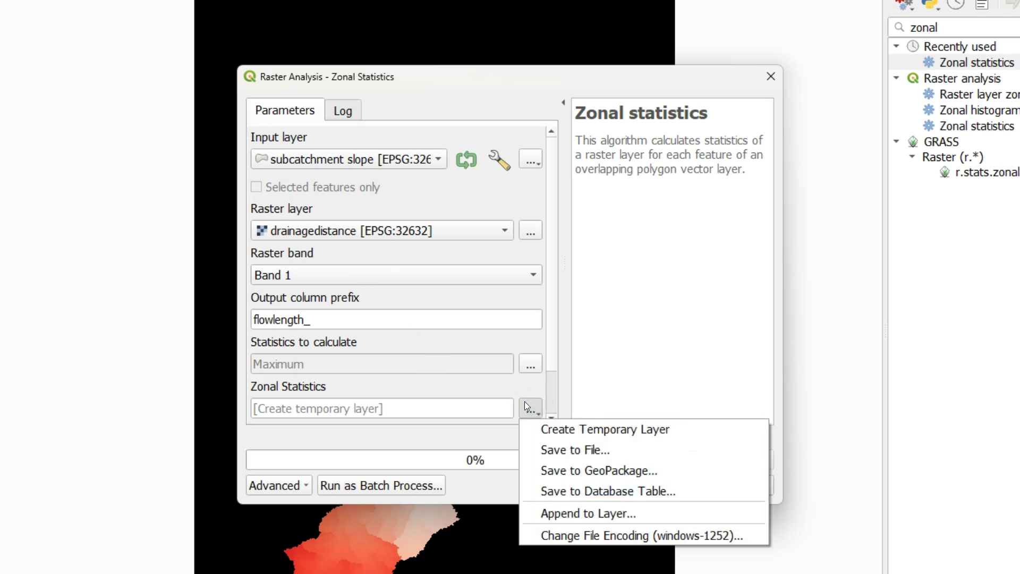
pyautogui.click(578, 469)
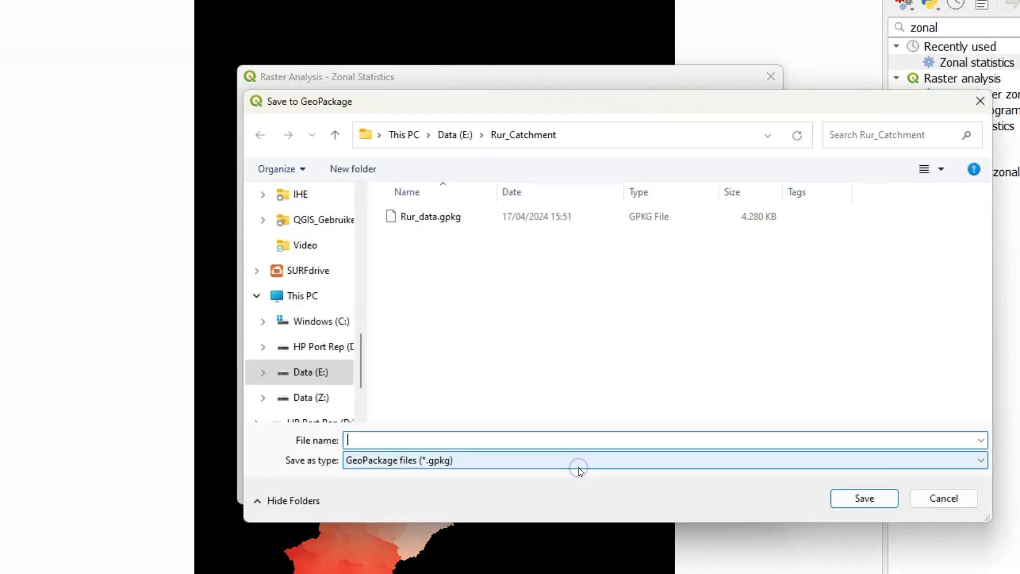
pyautogui.click(439, 217)
pyautogui.click(862, 497)
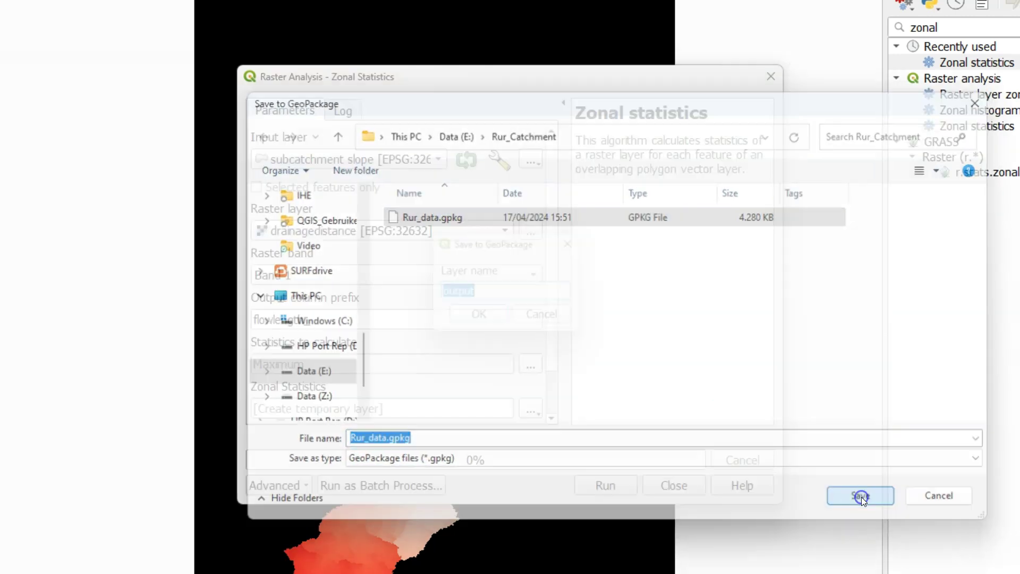
pyautogui.write('subcatchments')
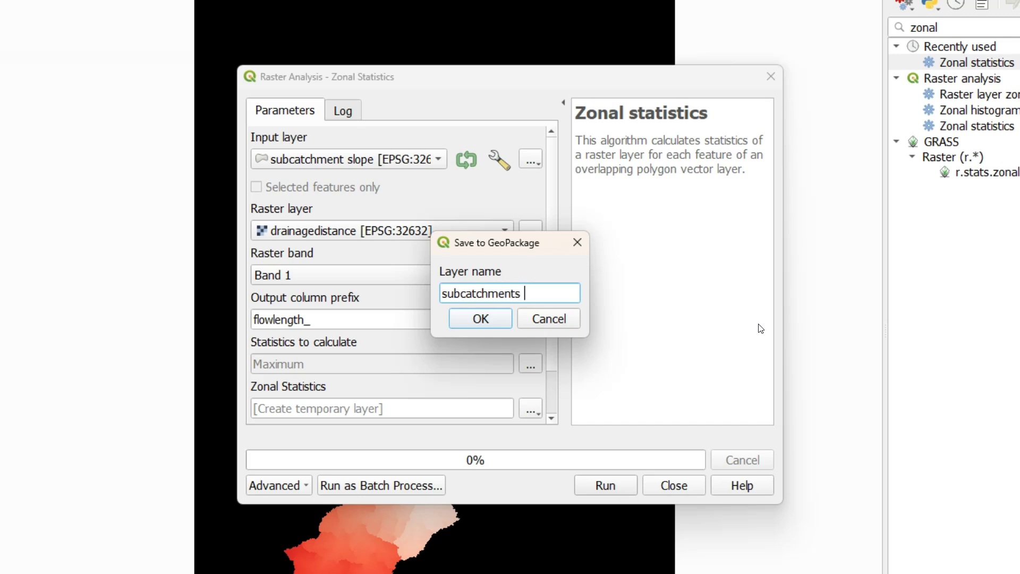
pyautogui.write(' slope flowpath')
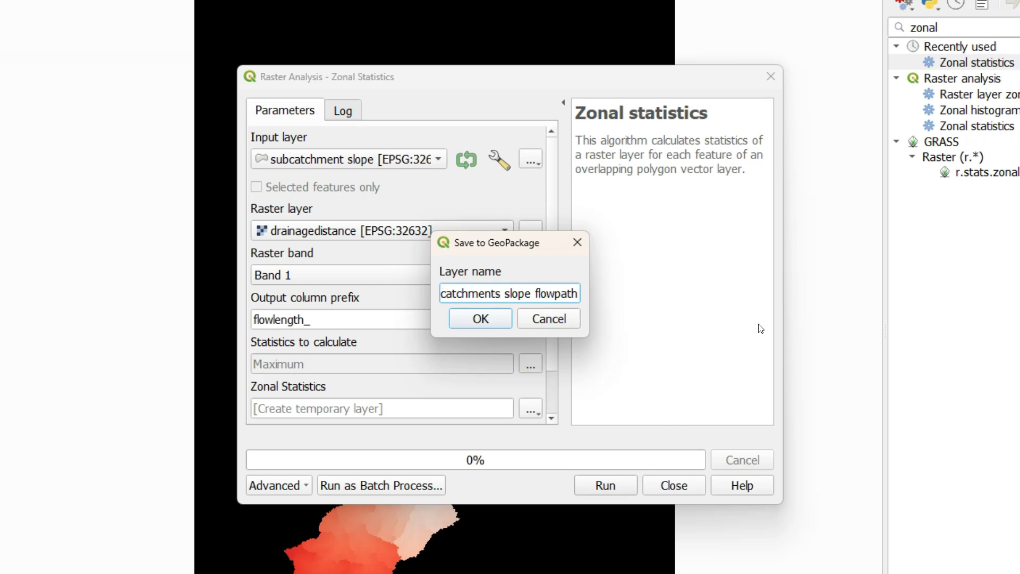
pyautogui.click(479, 319)
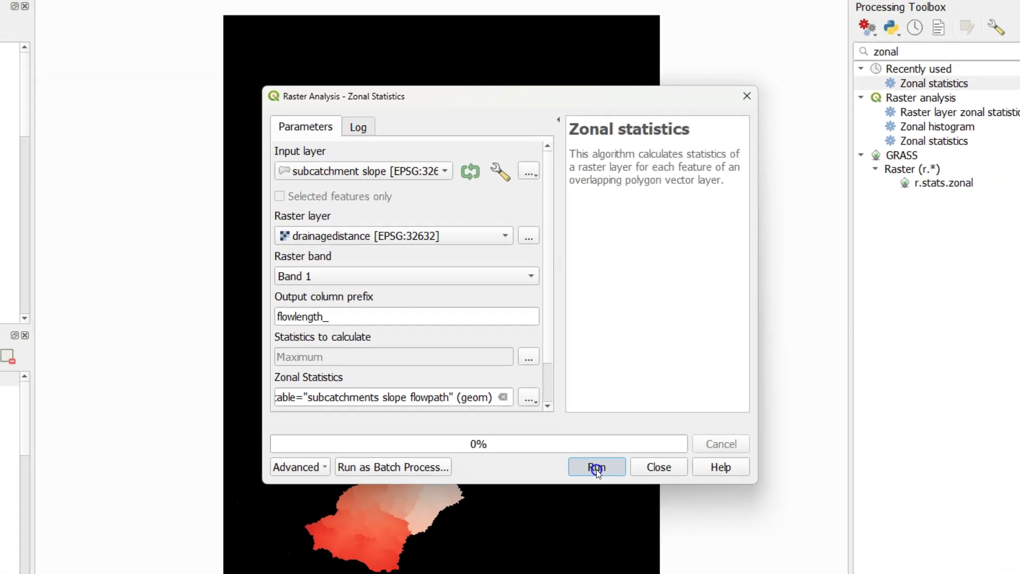
pyautogui.click(606, 485)
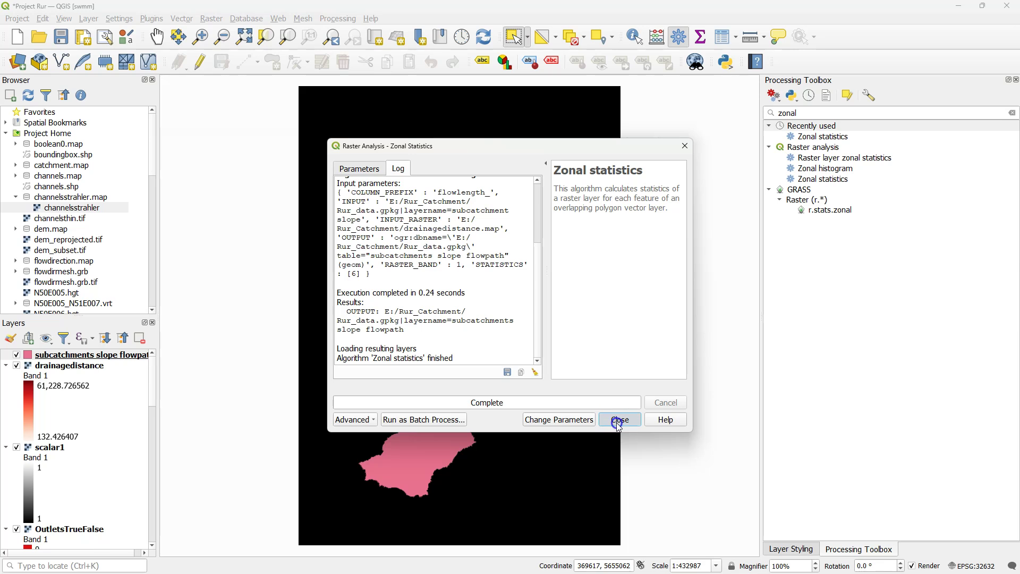
pyautogui.click(618, 423)
# Inspect the new layer's attribute table, fitting the area and flowlength_max column widths and sorting by flowlength_max, and close it
pyautogui.rightClick(47, 357)
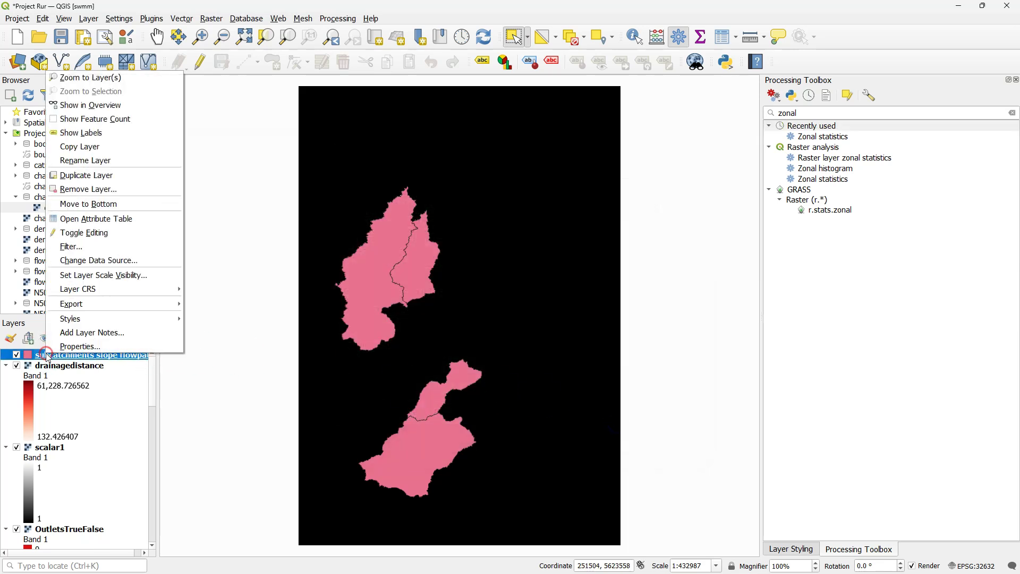
pyautogui.click(106, 216)
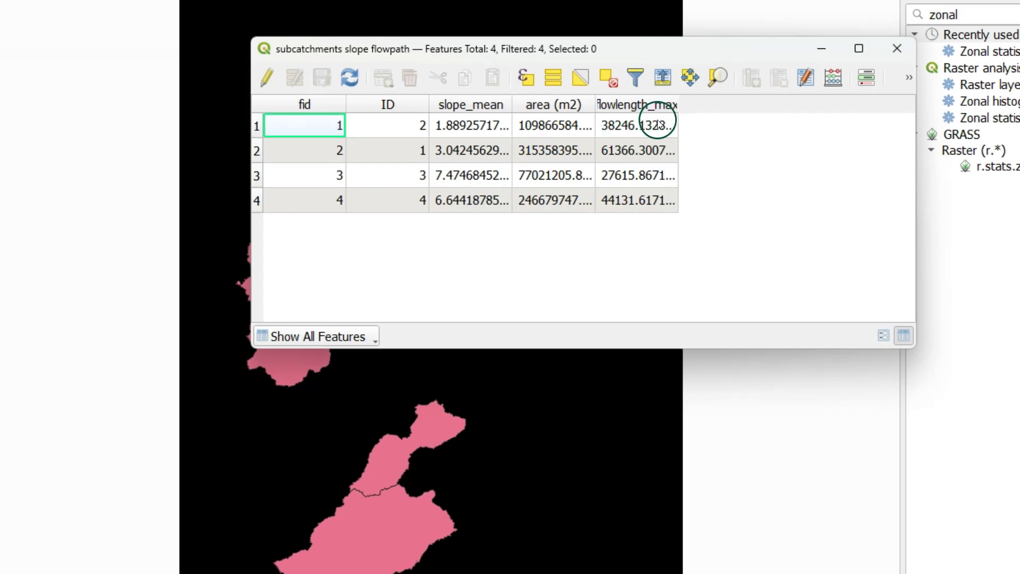
pyautogui.doubleClick(679, 105)
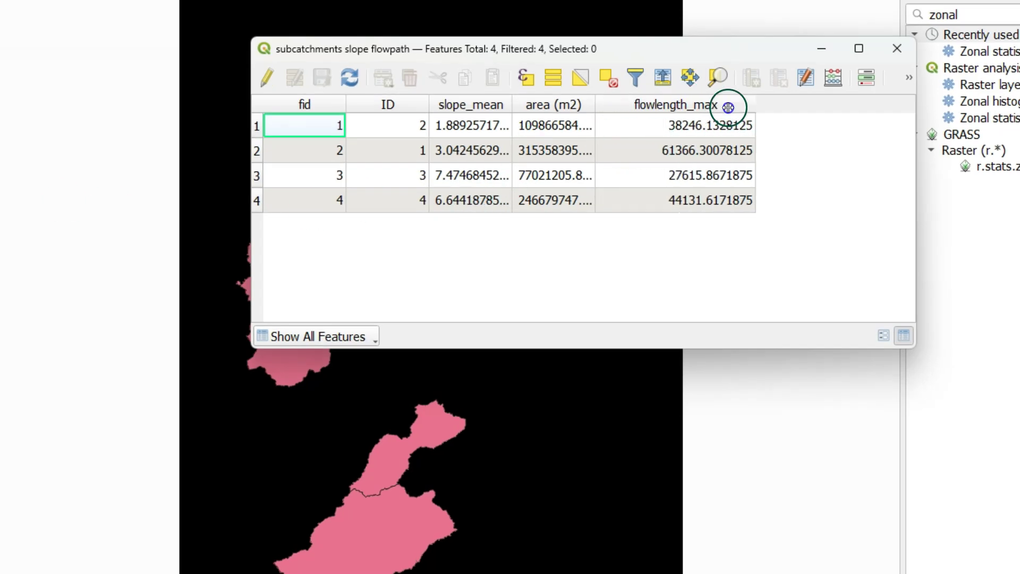
pyautogui.doubleClick(595, 104)
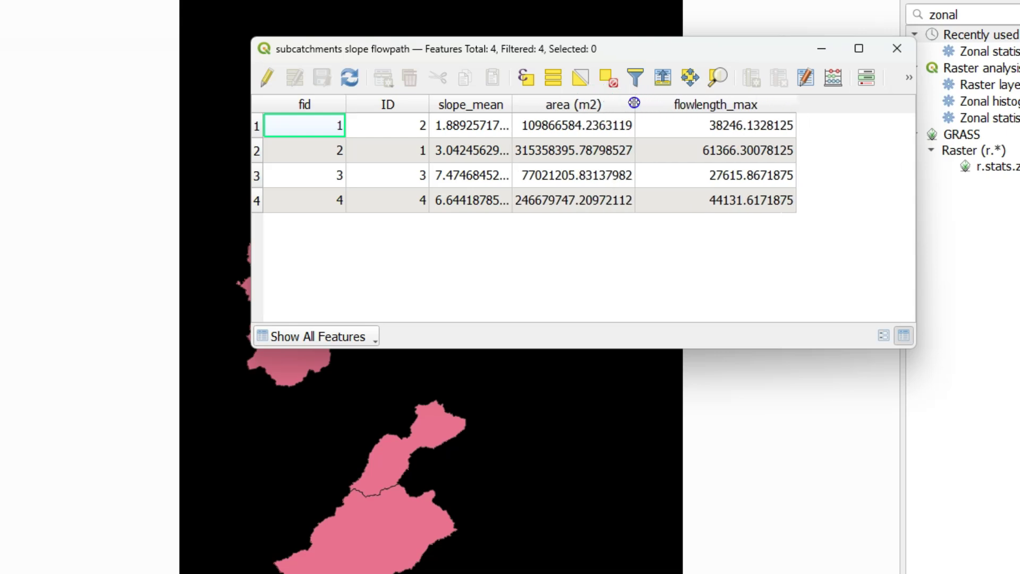
pyautogui.click(719, 104)
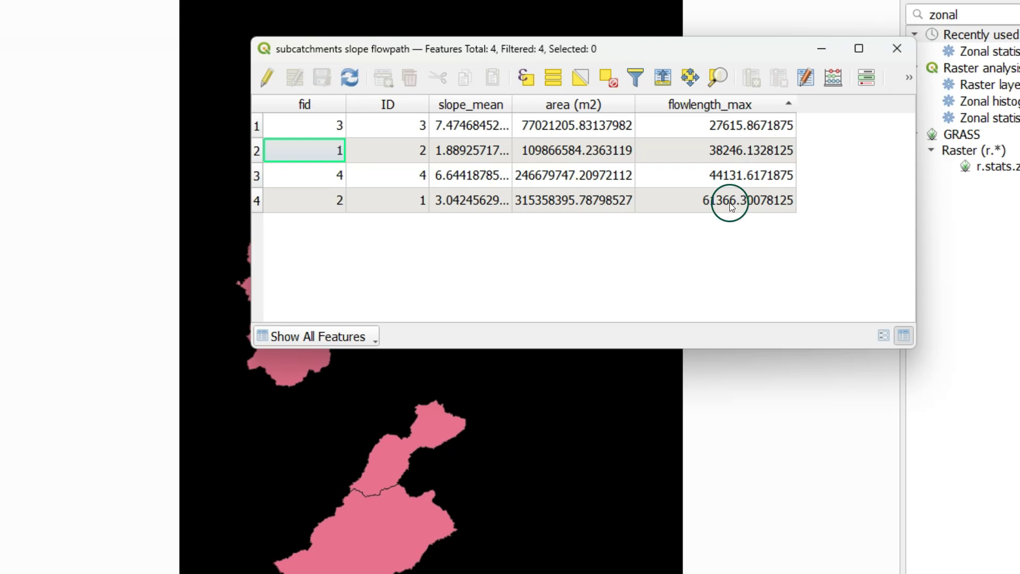
pyautogui.click(897, 48)
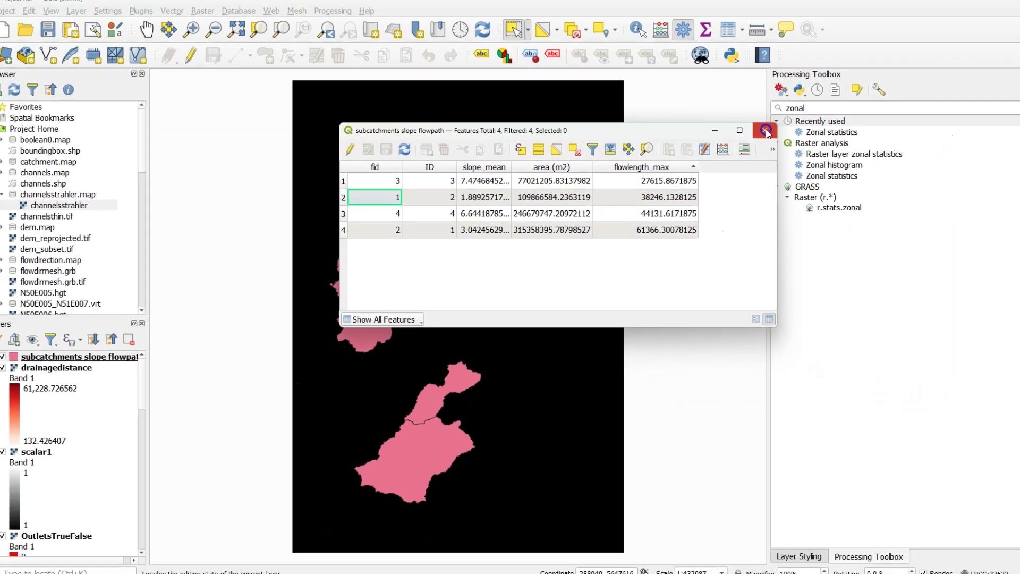
# Open the PCRaster path tool from the hydrological operations, check which input layers it requires, and close it
pyautogui.click(1011, 112)
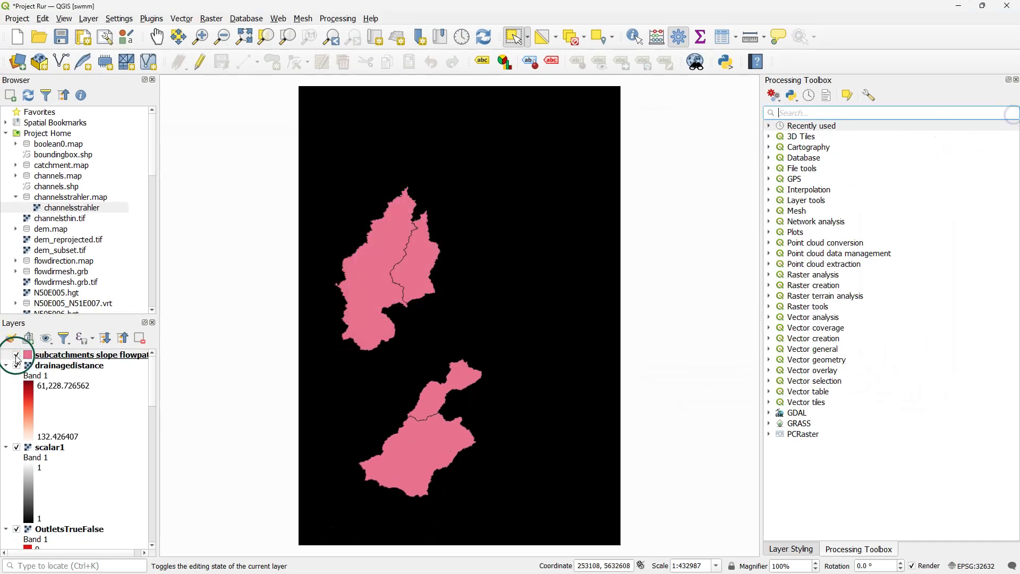
pyautogui.click(768, 433)
pyautogui.scroll(-1, 817, 400)
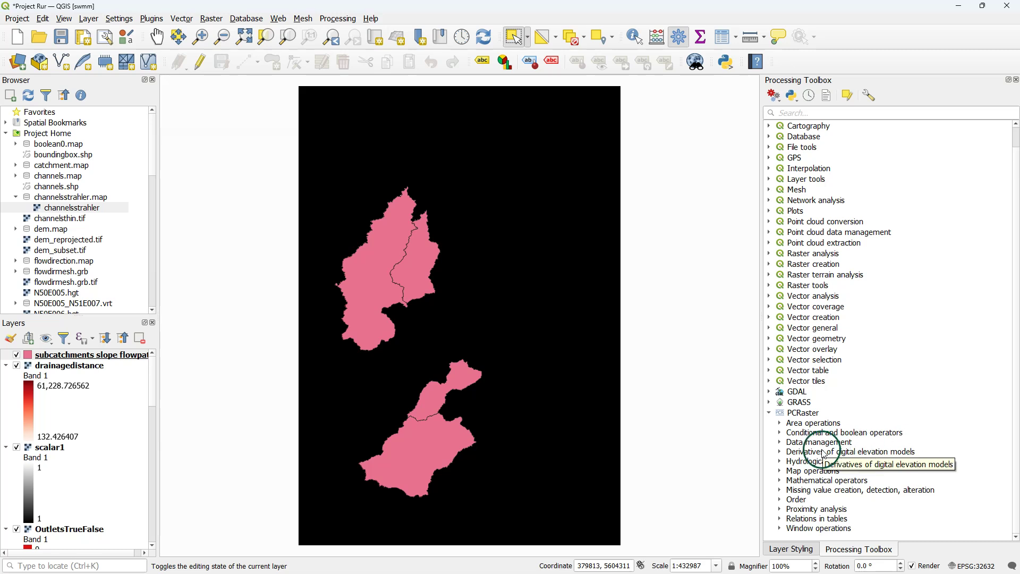
pyautogui.click(779, 461)
pyautogui.scroll(-5, 826, 461)
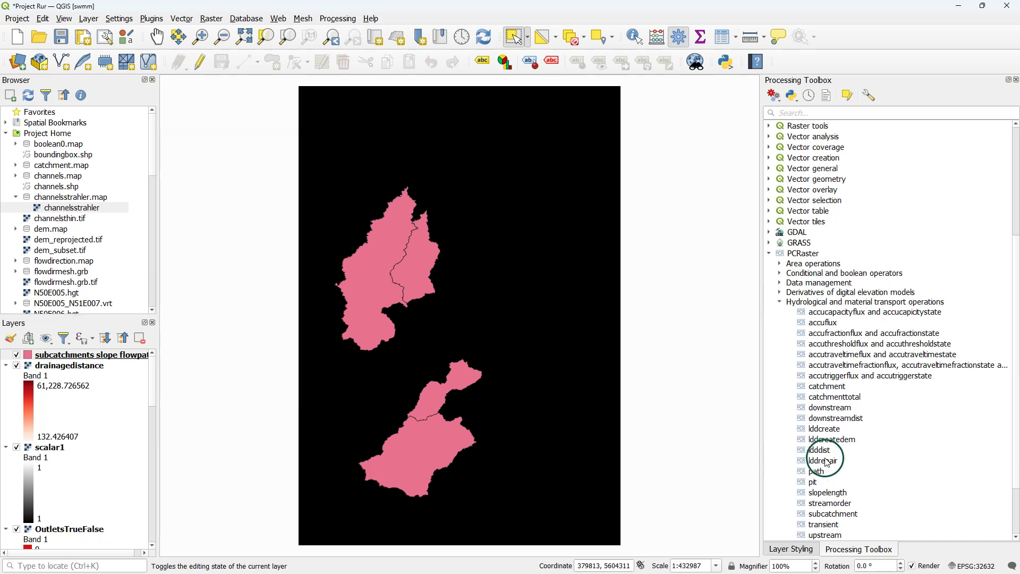
pyautogui.click(817, 471)
pyautogui.doubleClick(813, 473)
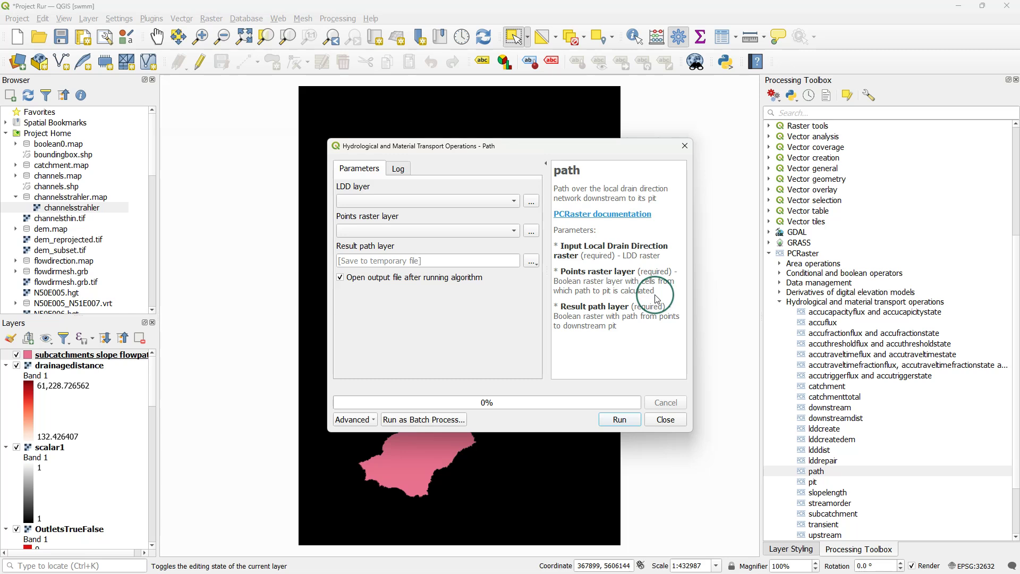
pyautogui.click(685, 146)
# Set up the PCRaster areamaximum tool with subcatchments as class raster and drainagedistance as the scalar input raster
pyautogui.scroll(-1, 793, 386)
pyautogui.scroll(-1, 793, 386)
pyautogui.scroll(1, 782, 234)
pyautogui.click(780, 221)
pyautogui.click(826, 273)
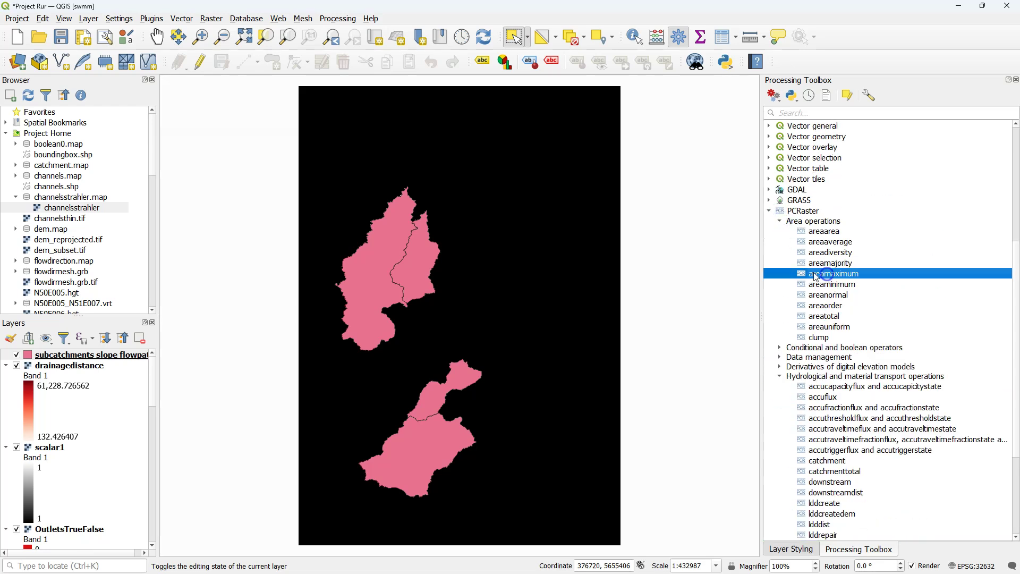
pyautogui.doubleClick(841, 274)
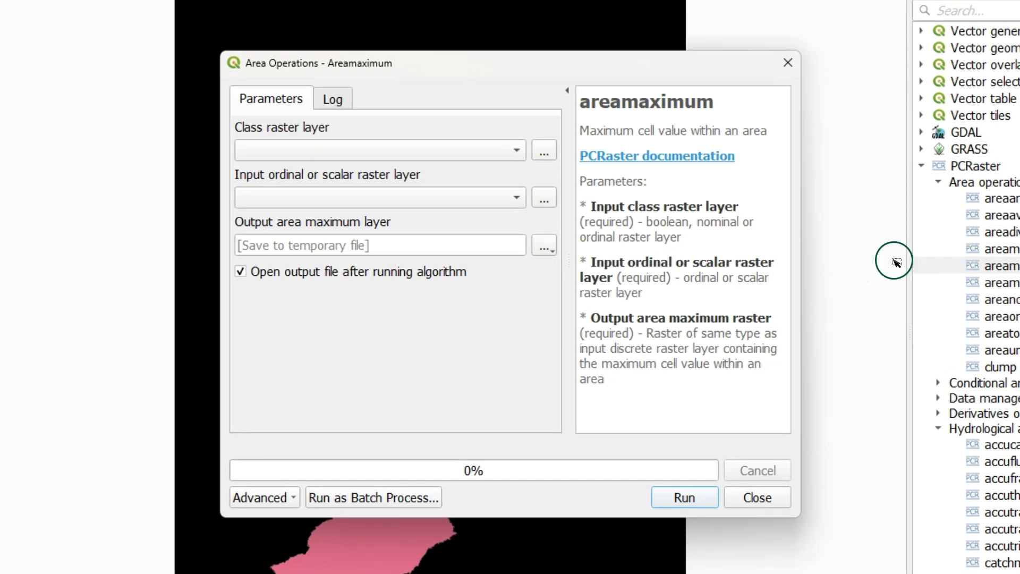
pyautogui.click(513, 153)
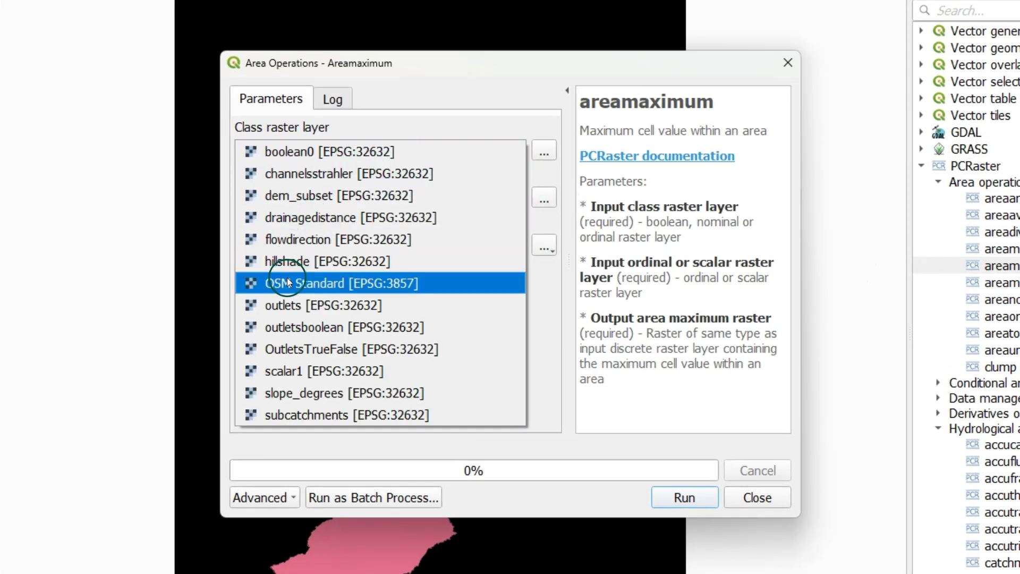
pyautogui.click(298, 412)
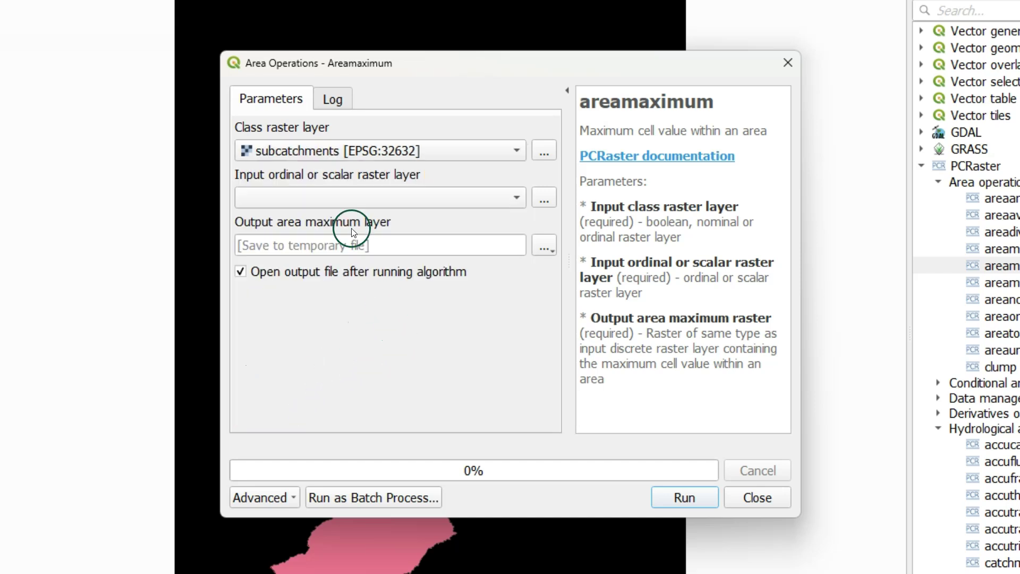
pyautogui.click(518, 199)
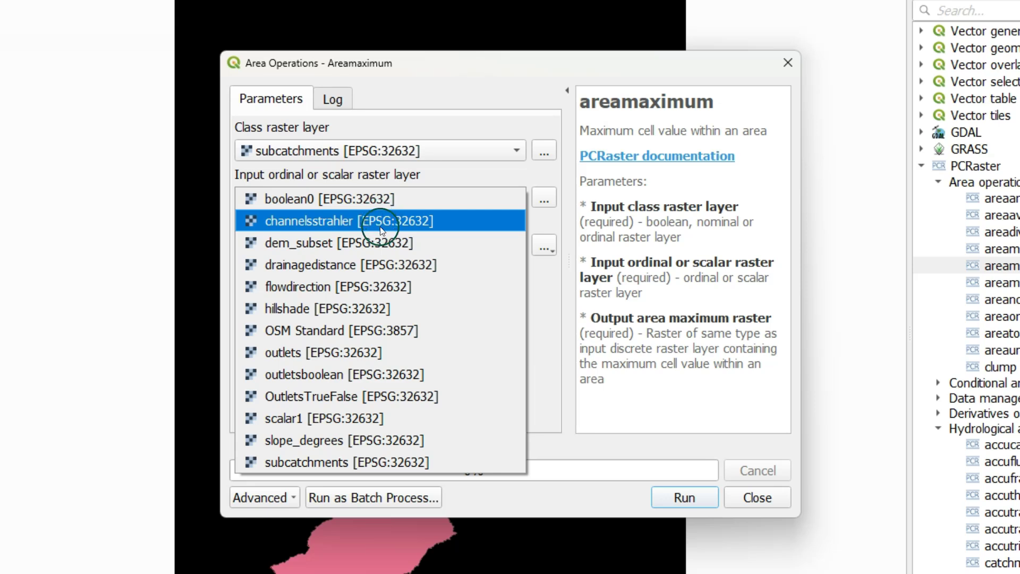
pyautogui.click(347, 264)
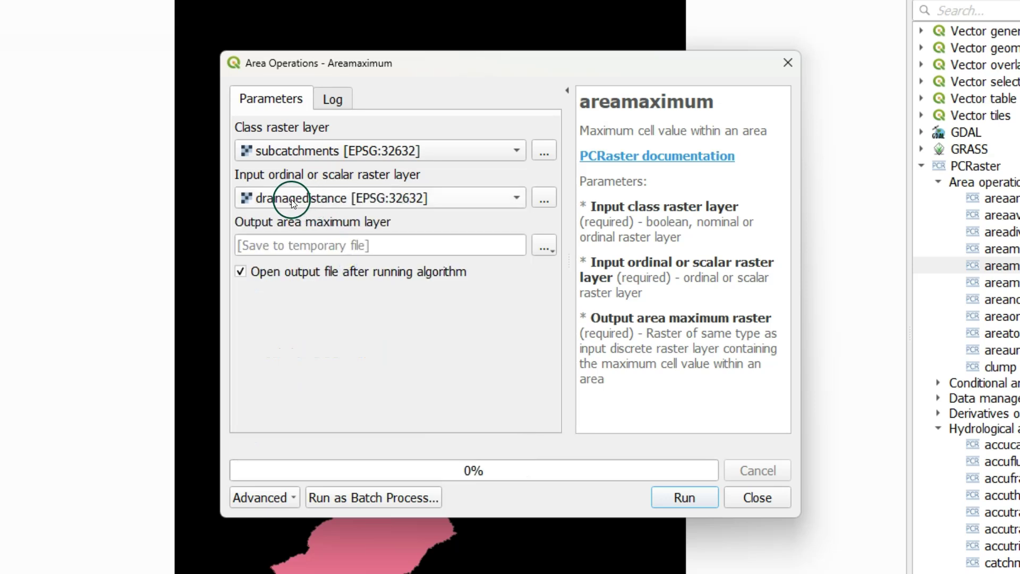
# Save the area maximum output as maxflowpath.map in the Rur_Catchment folder, run the tool and close it
pyautogui.click(546, 249)
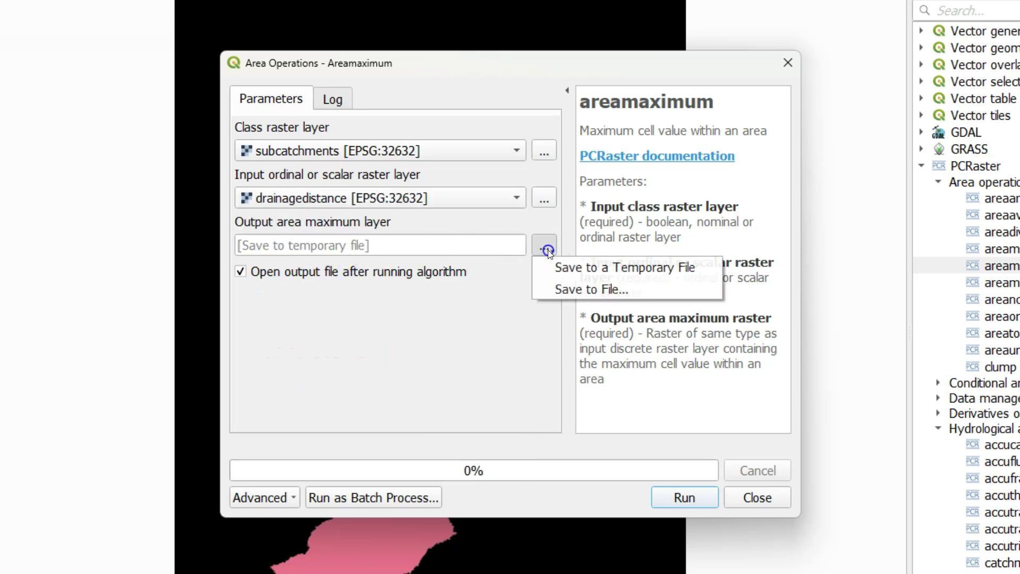
pyautogui.click(566, 290)
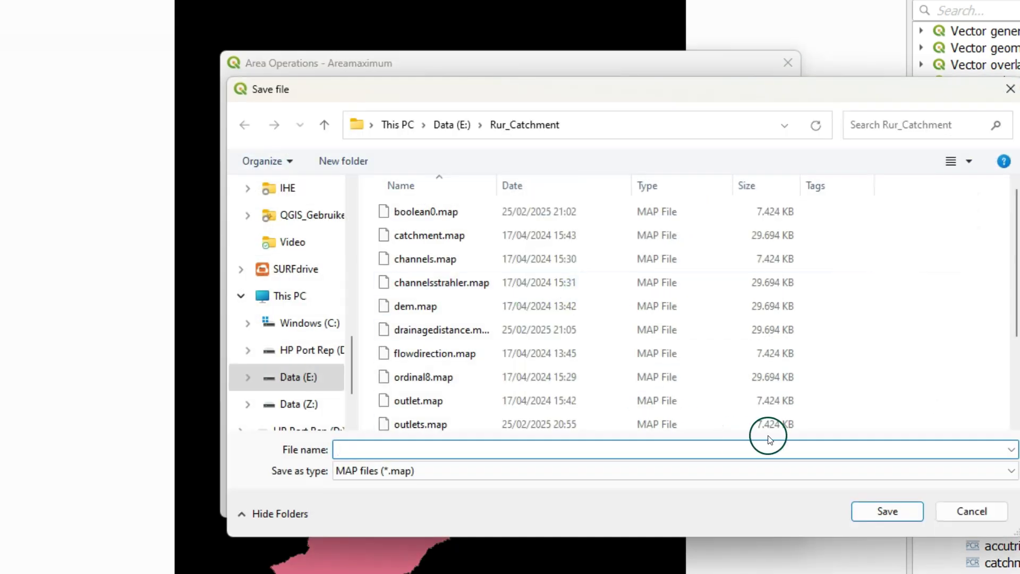
pyautogui.write('maxflowpath')
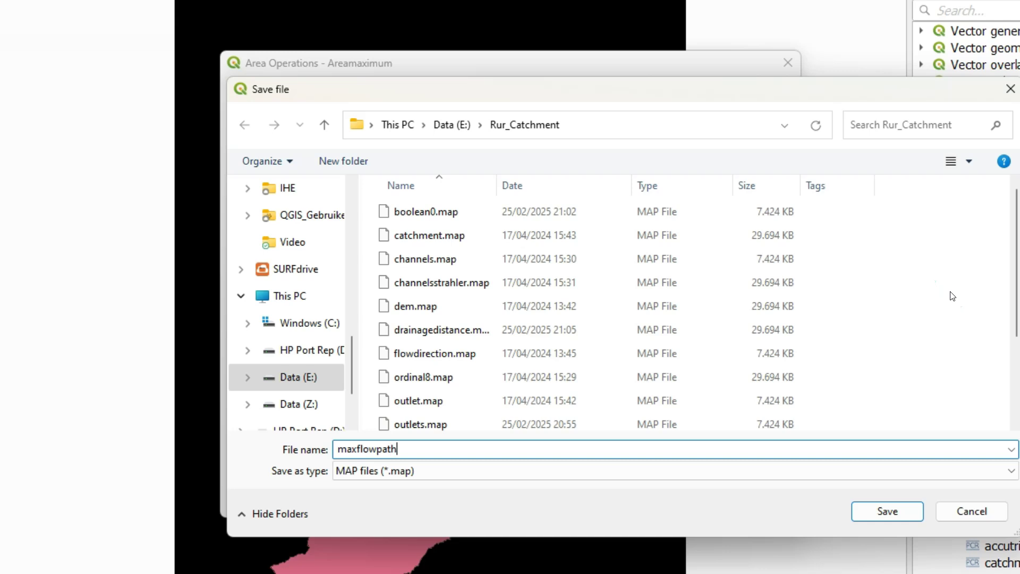
pyautogui.click(894, 514)
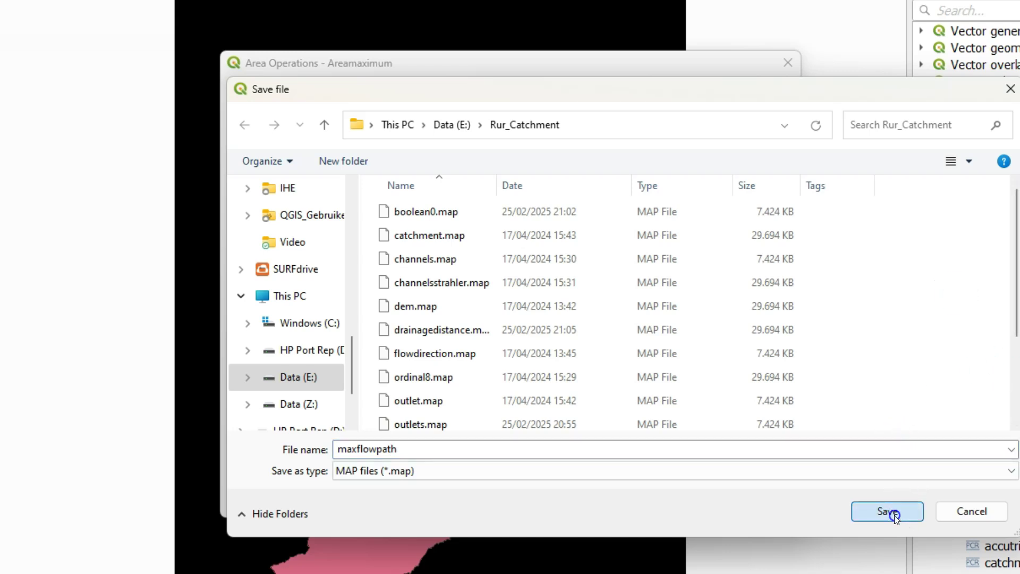
pyautogui.click(684, 497)
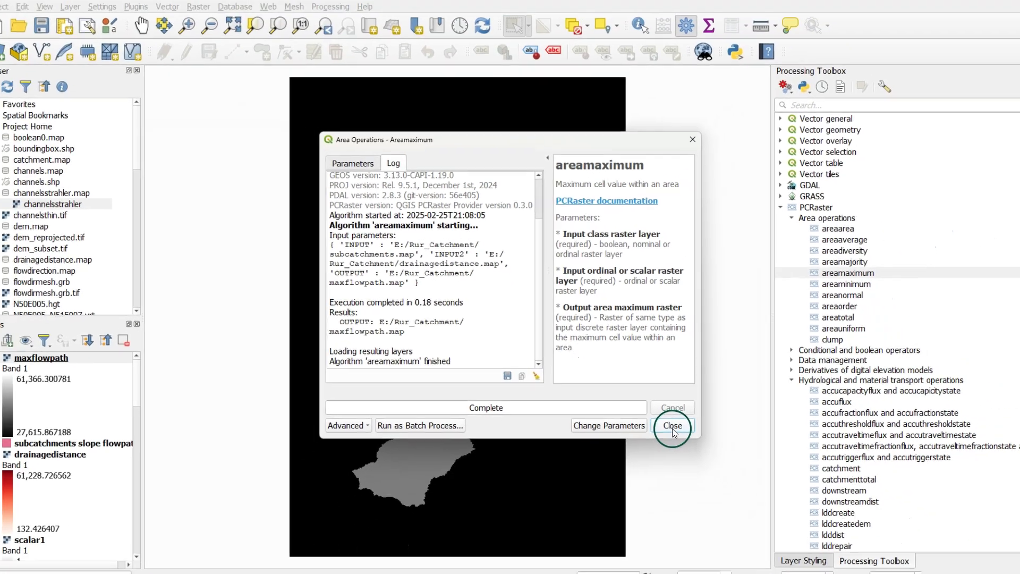
pyautogui.click(736, 479)
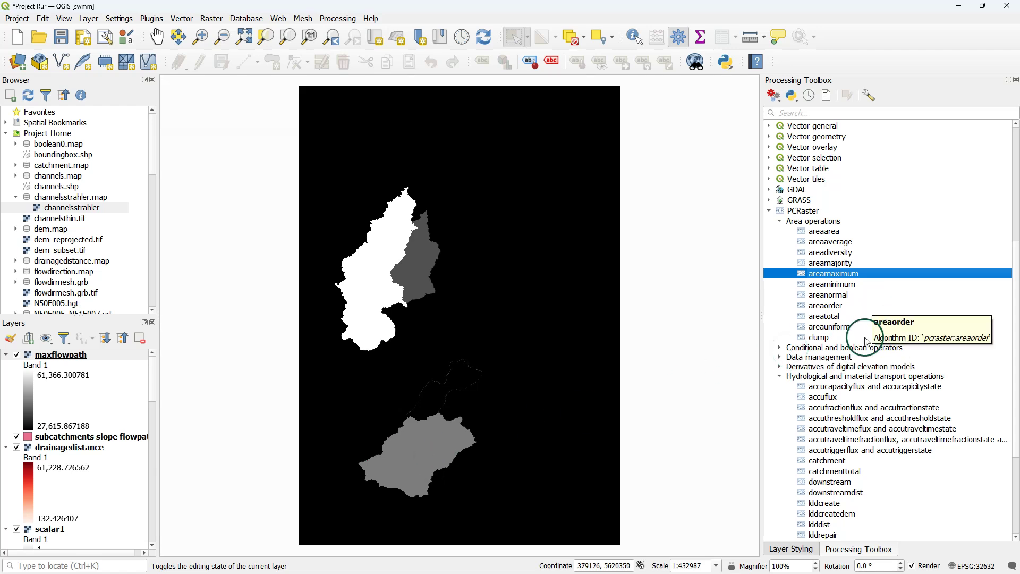
# Set up the PCRaster comparison operators tool to test where drainagedistance == maxflowpath
pyautogui.click(780, 347)
pyautogui.click(862, 371)
pyautogui.doubleClick(862, 371)
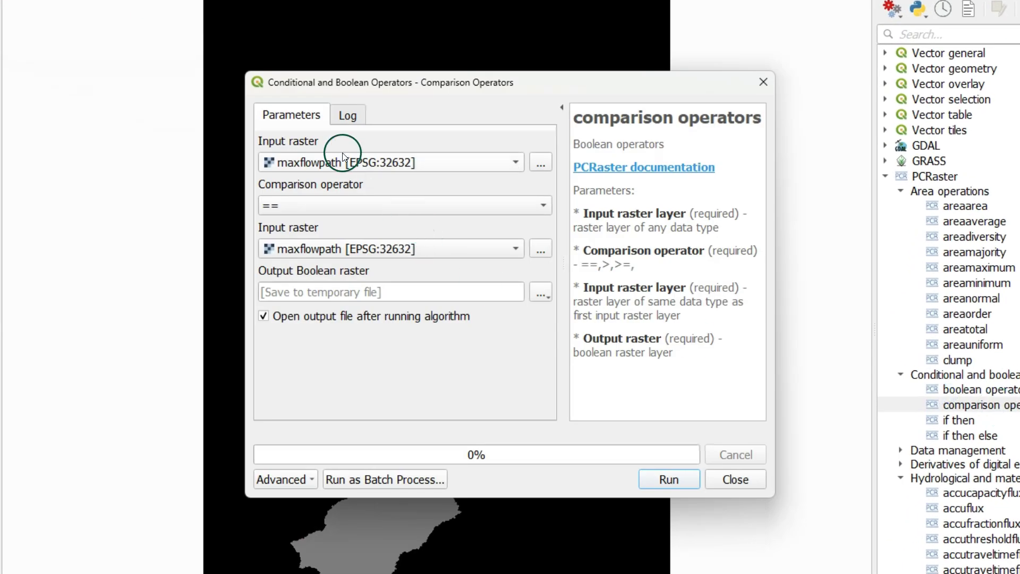
pyautogui.click(342, 159)
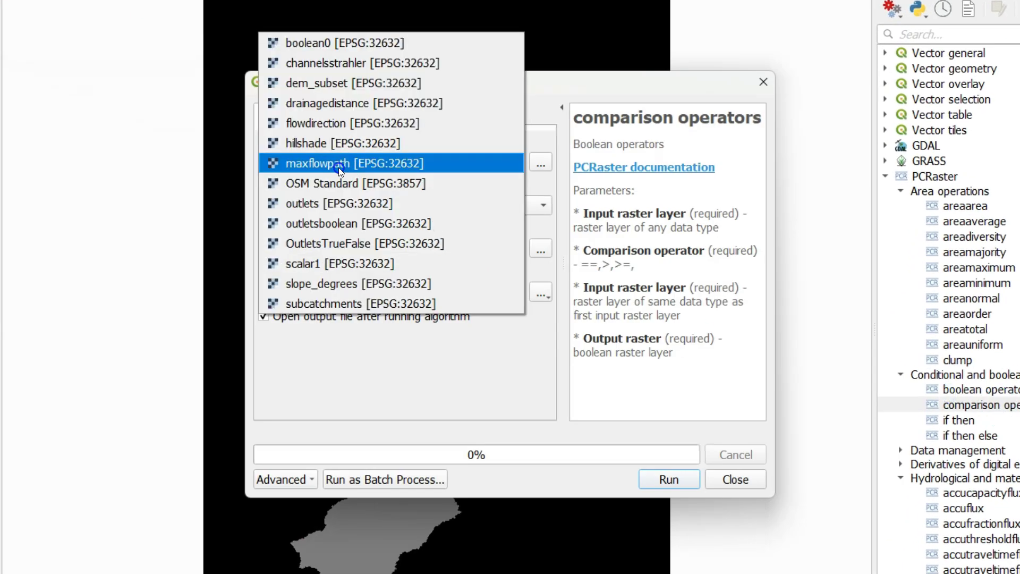
pyautogui.click(334, 103)
pyautogui.click(290, 253)
# Save the Boolean comparison output as maxflowpathpixels.map in the Rur_Catchment folder, run the tool and close it
pyautogui.click(533, 292)
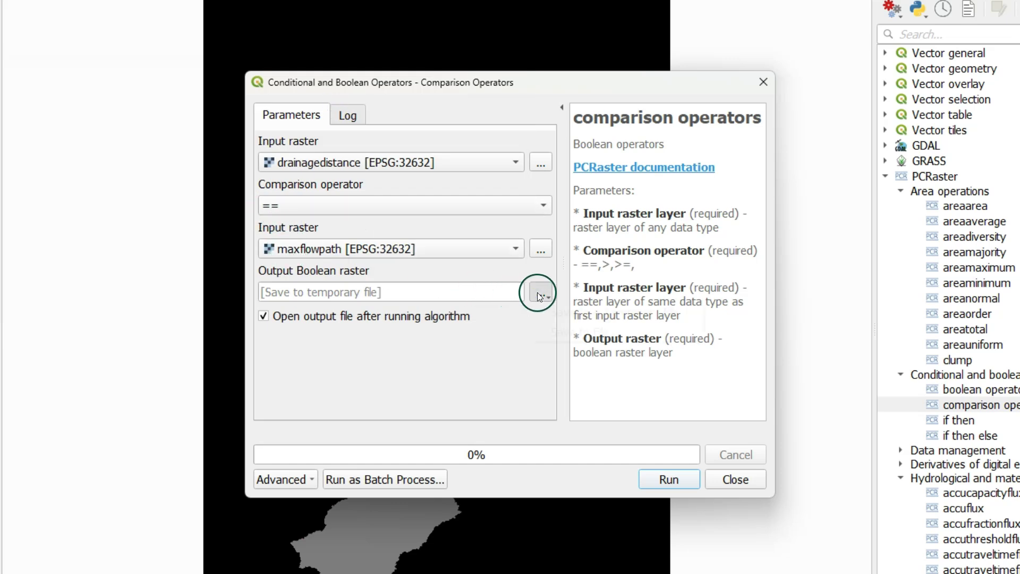
pyautogui.click(557, 332)
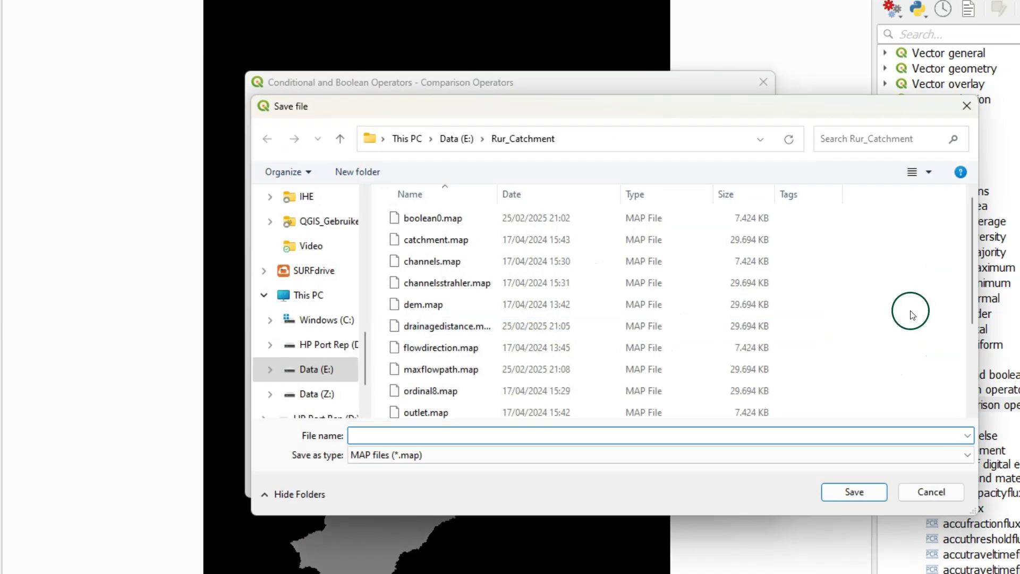
pyautogui.write('ma')
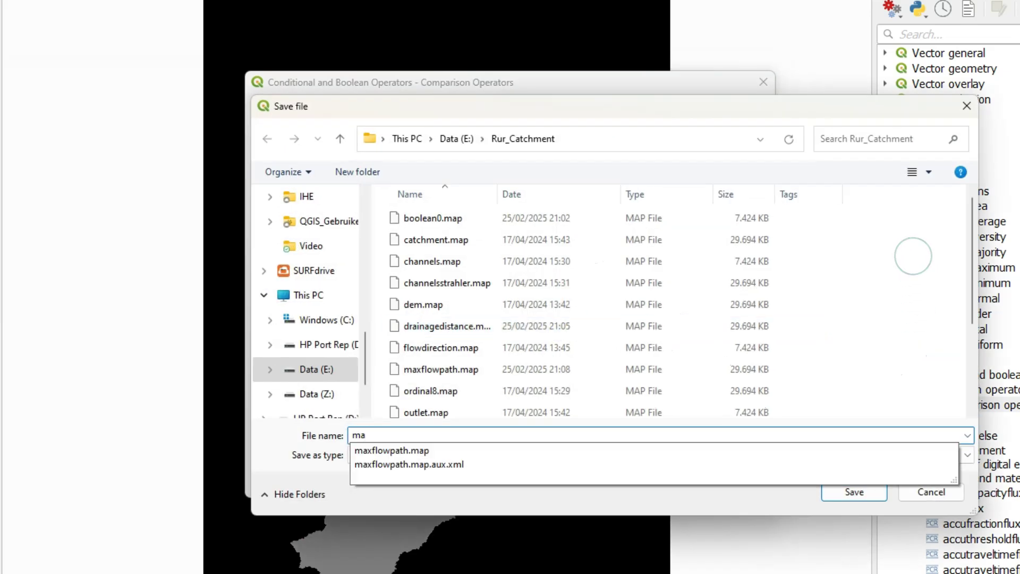
pyautogui.write('xflowpath')
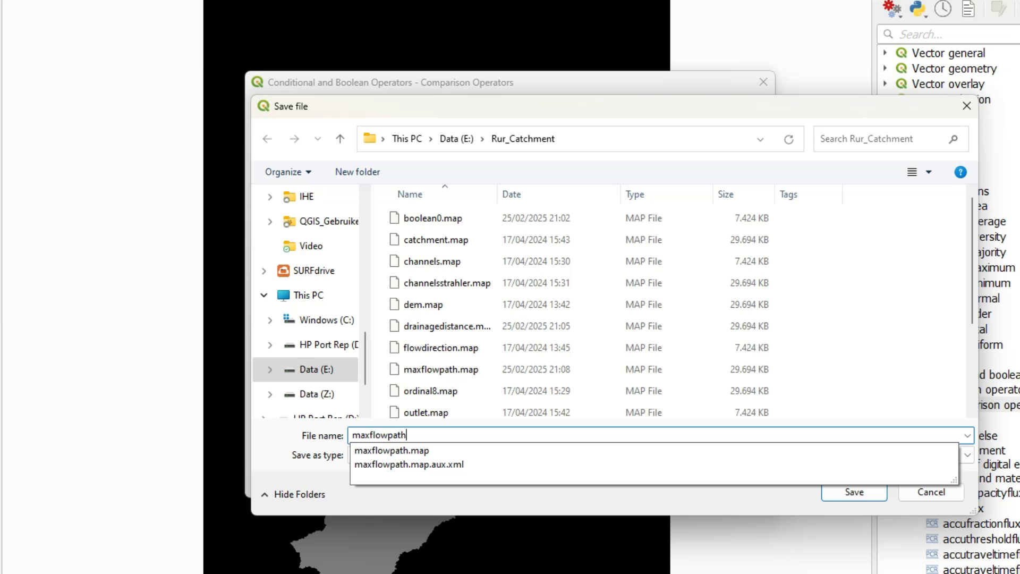
pyautogui.write('pixels')
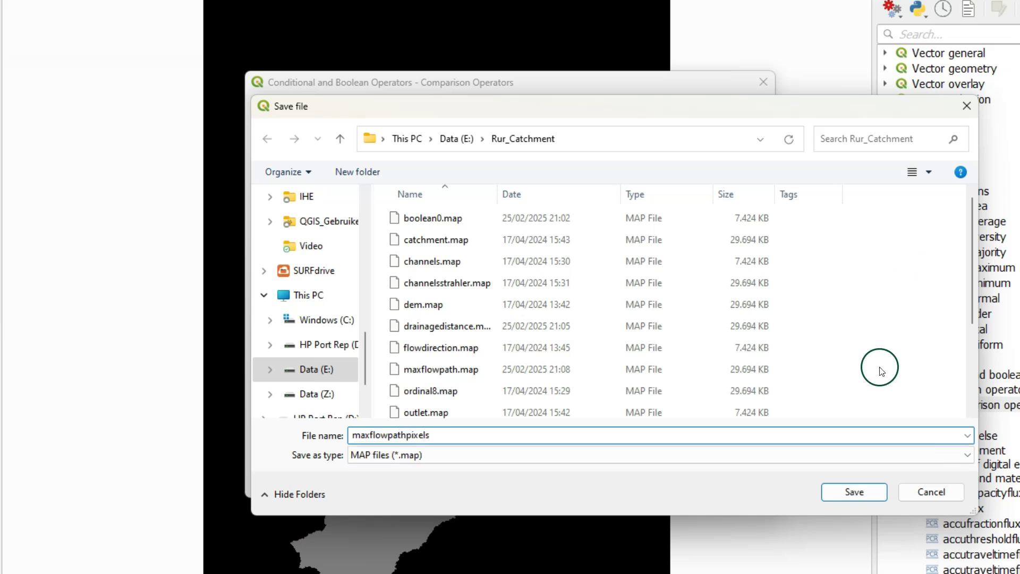
pyautogui.click(853, 492)
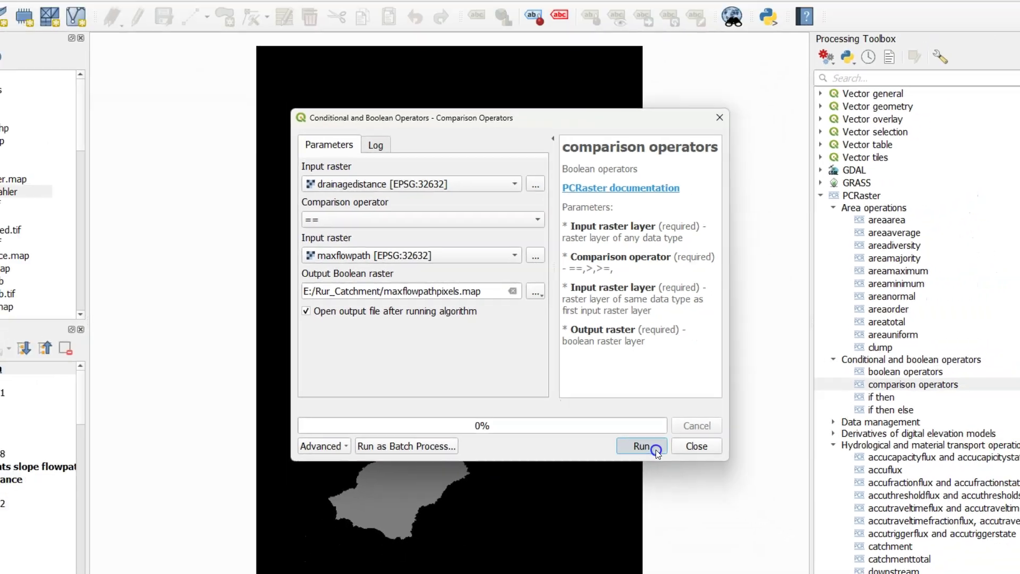
pyautogui.click(668, 480)
pyautogui.click(664, 419)
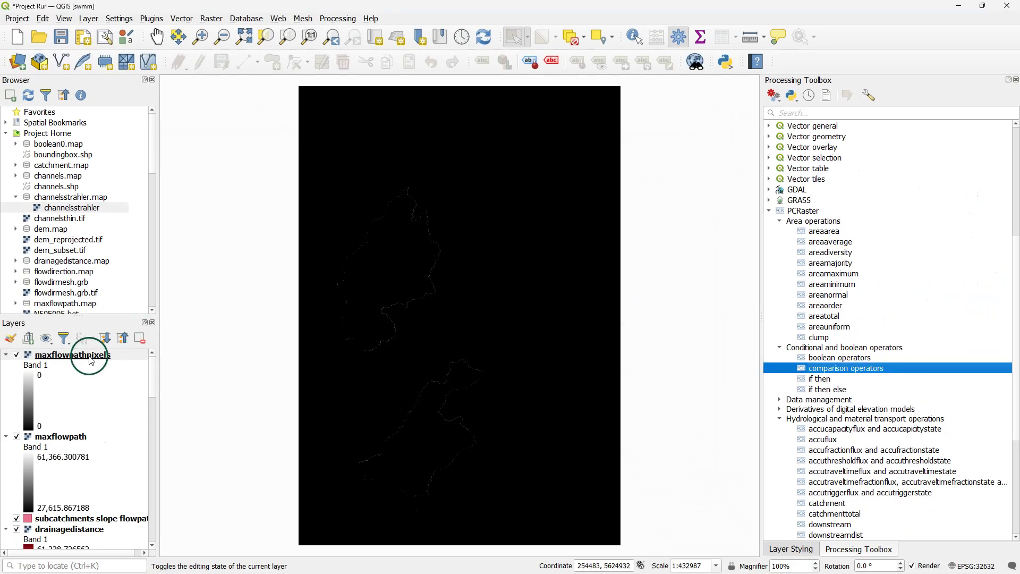
# Style the maxflowpathpixels layer with classified paletted/unique values and examine the value 1 cell at the western tip of the southern subcatchment
pyautogui.click(92, 360)
pyautogui.click(10, 338)
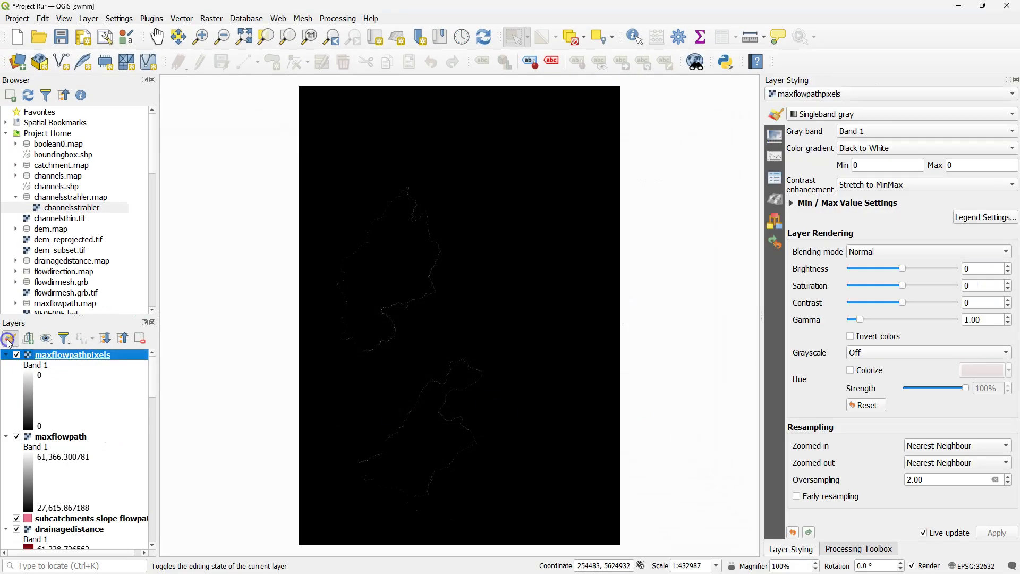
pyautogui.click(851, 118)
pyautogui.click(845, 100)
pyautogui.click(836, 317)
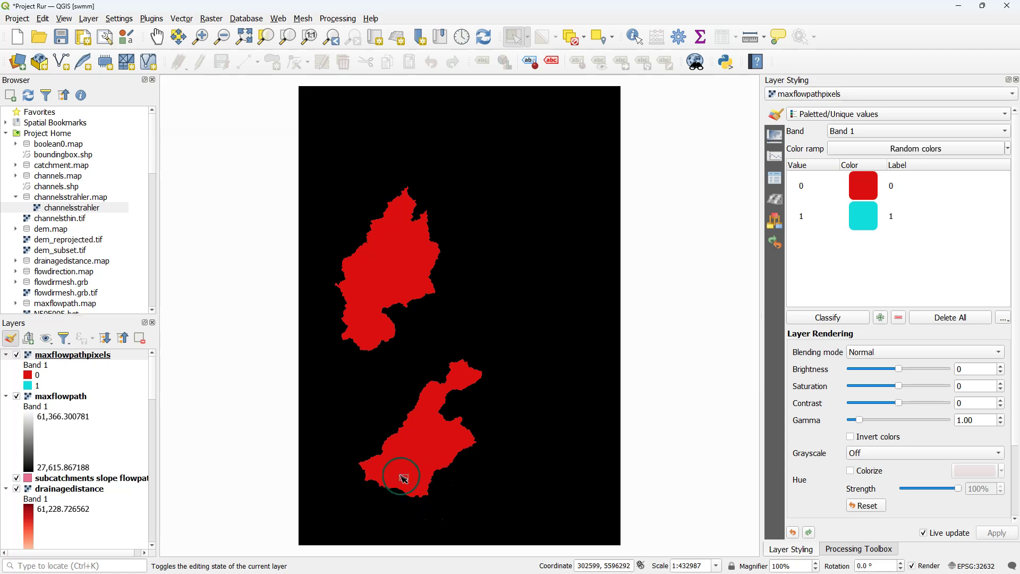
pyautogui.scroll(2, 403, 478)
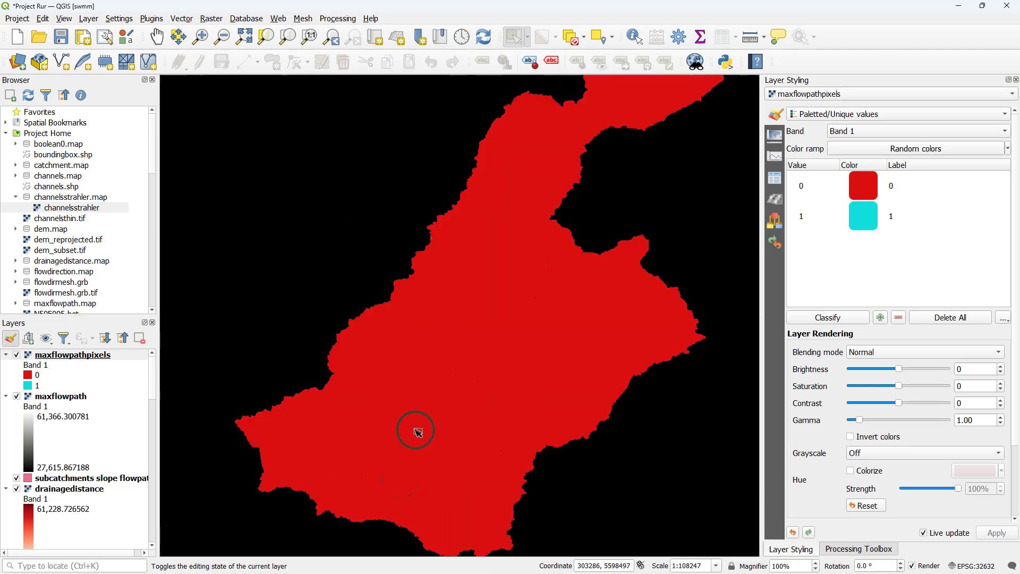
pyautogui.scroll(3, 236, 419)
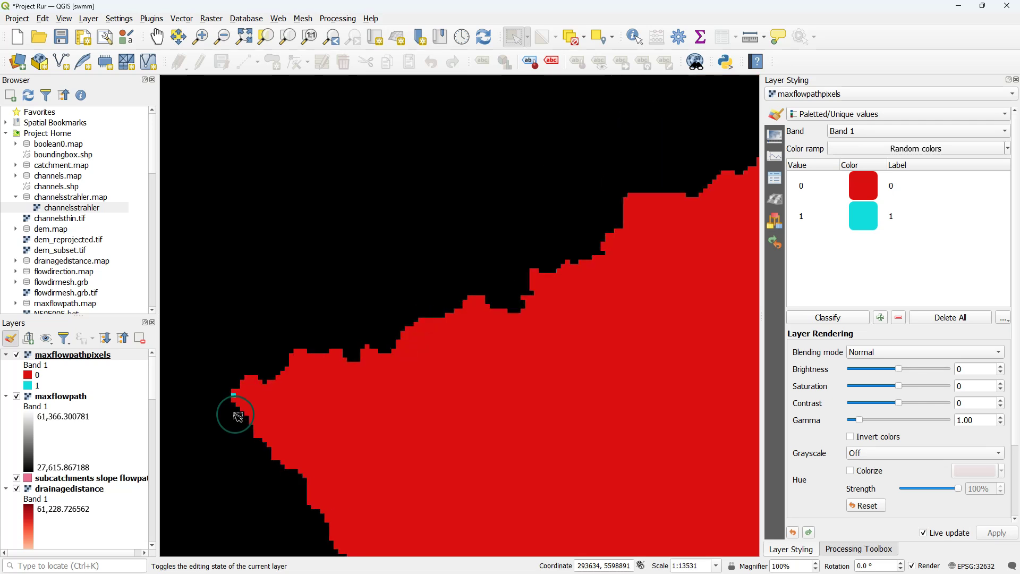
pyautogui.scroll(3, 237, 416)
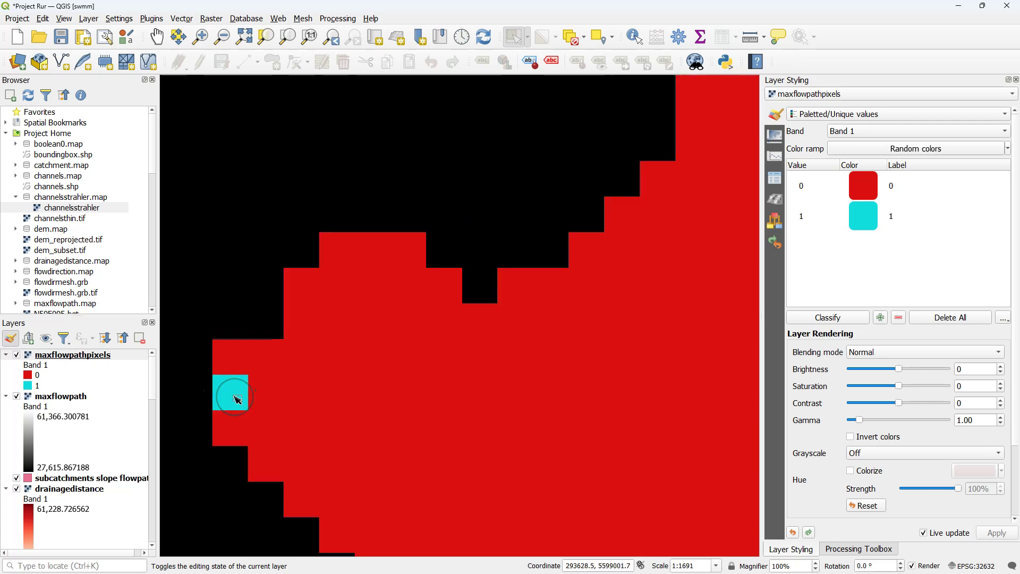
pyautogui.scroll(-2, 237, 400)
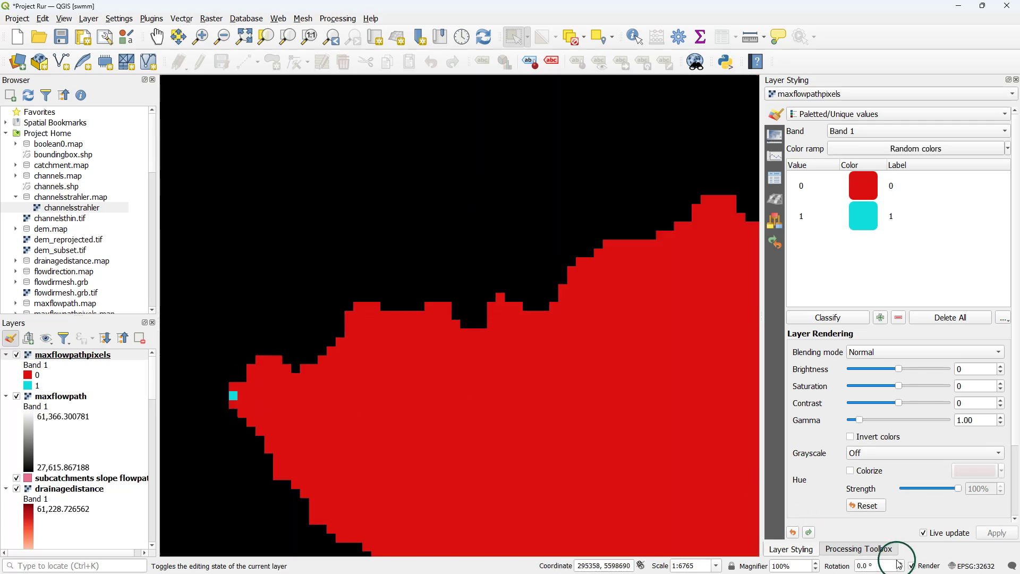
# Set up the PCRaster path tool with flowdirection as the LDD layer and maxflowpathpixels as the points raster
pyautogui.click(882, 549)
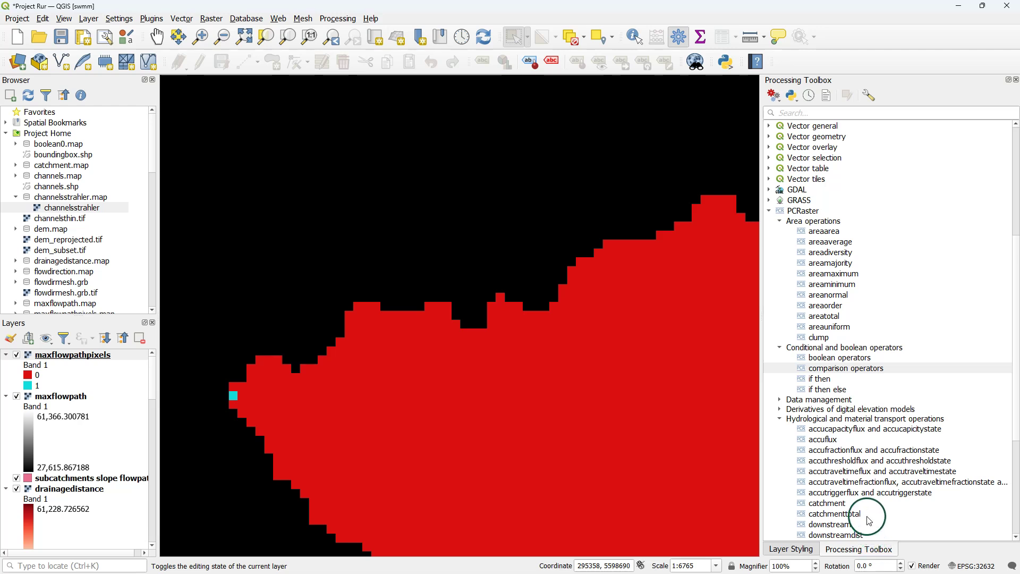
pyautogui.scroll(-4, 842, 455)
pyautogui.scroll(-1, 834, 372)
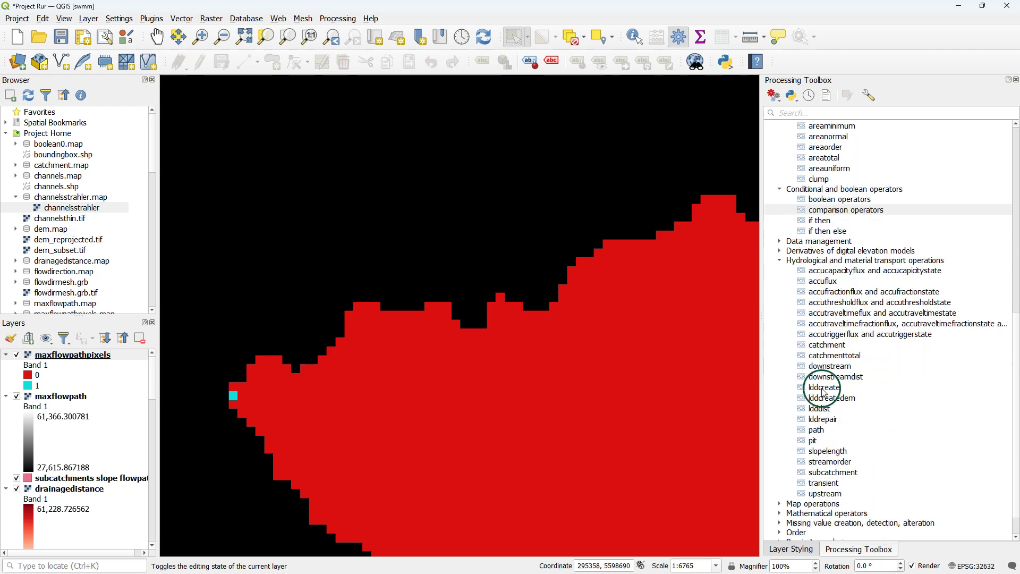
pyautogui.doubleClick(818, 429)
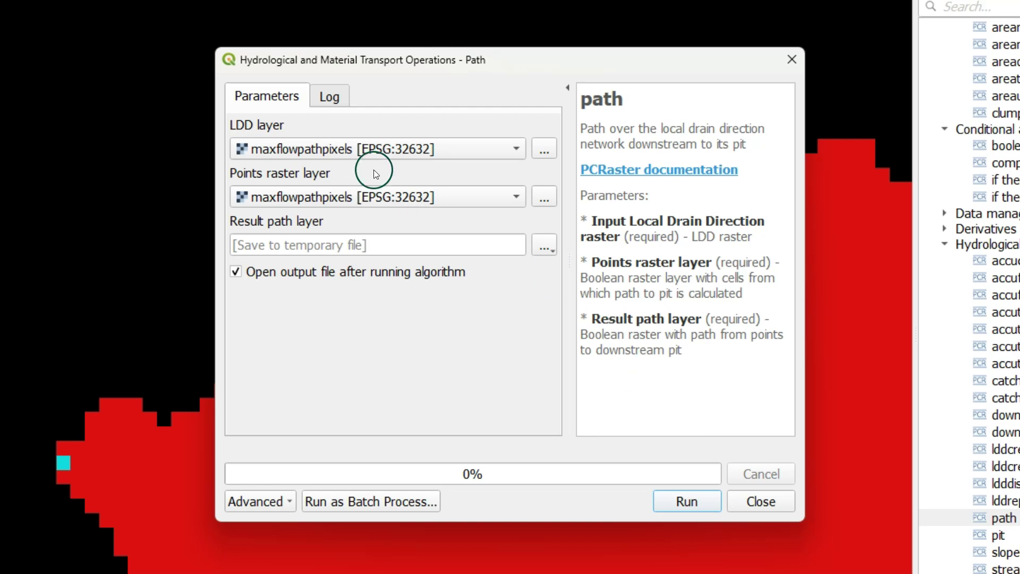
pyautogui.click(363, 151)
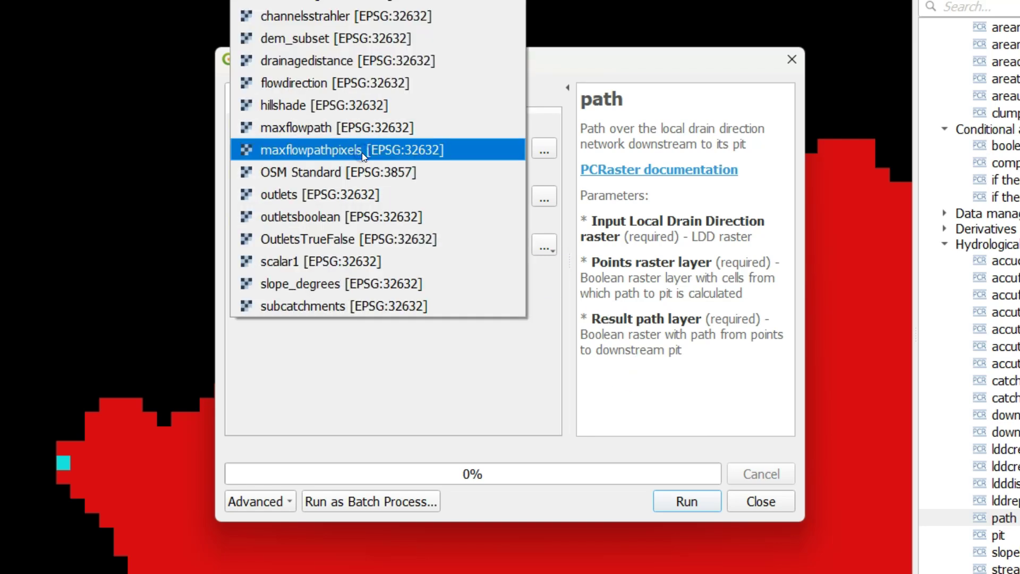
pyautogui.click(293, 82)
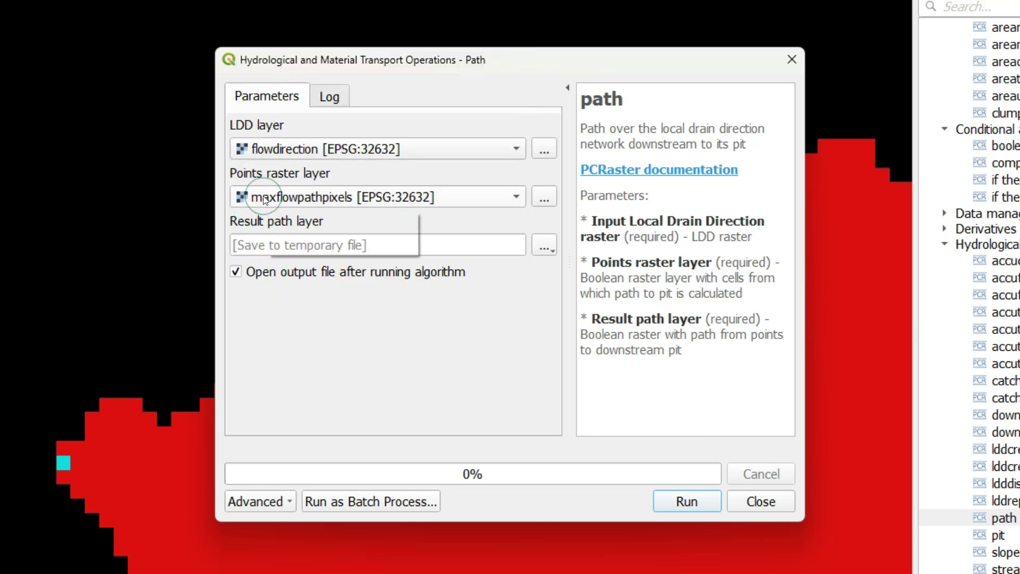
# Save the path output as longestflowpaths.map in the Rur_Catchment folder, run the tool and close it
pyautogui.click(544, 243)
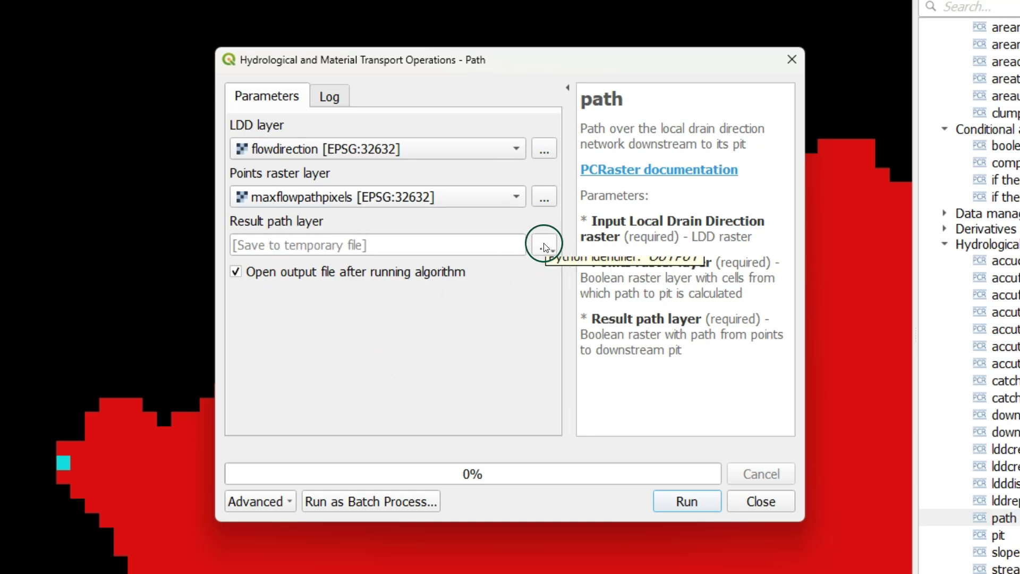
pyautogui.click(576, 287)
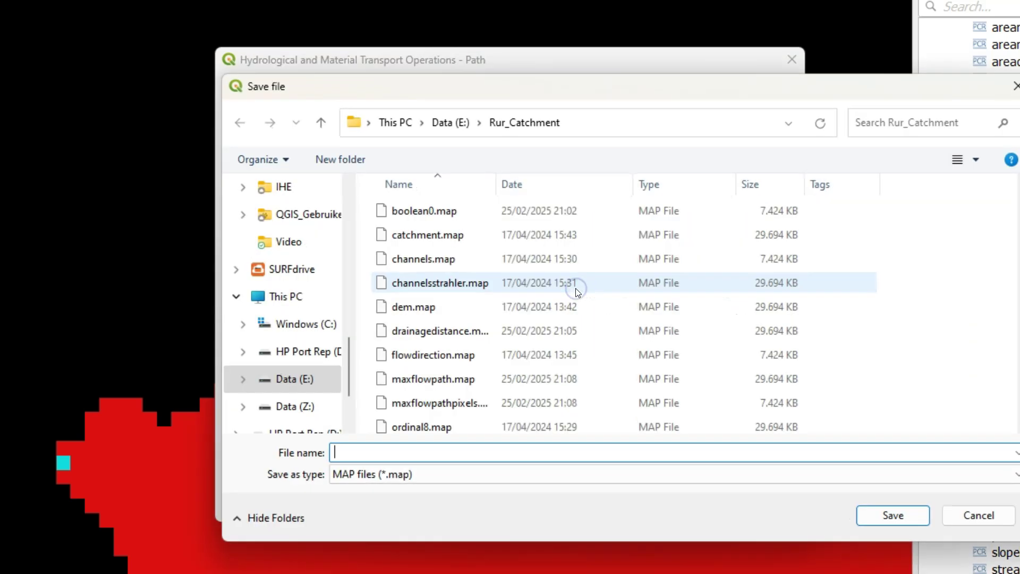
pyautogui.click(418, 453)
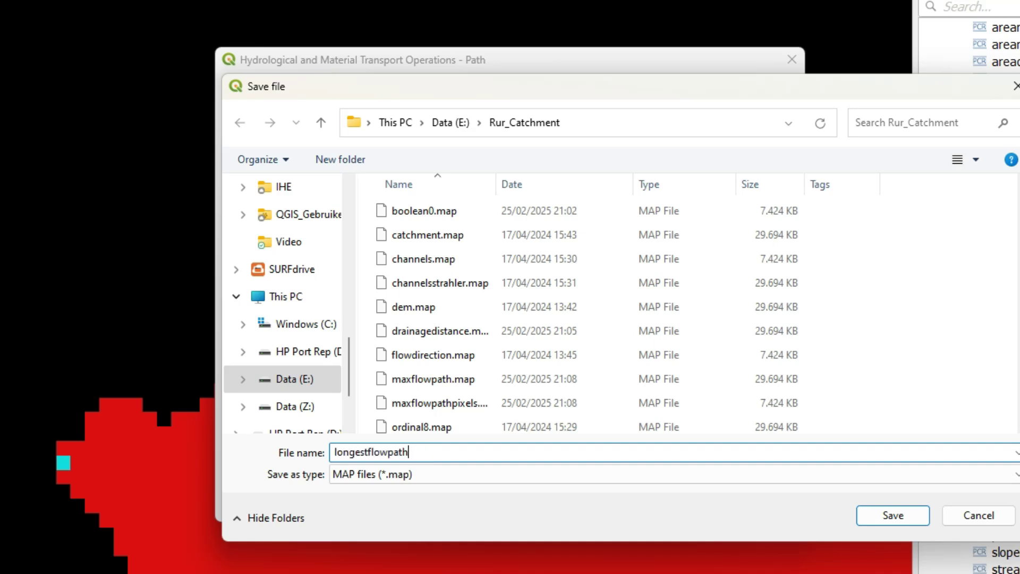
pyautogui.click(677, 494)
pyautogui.click(912, 522)
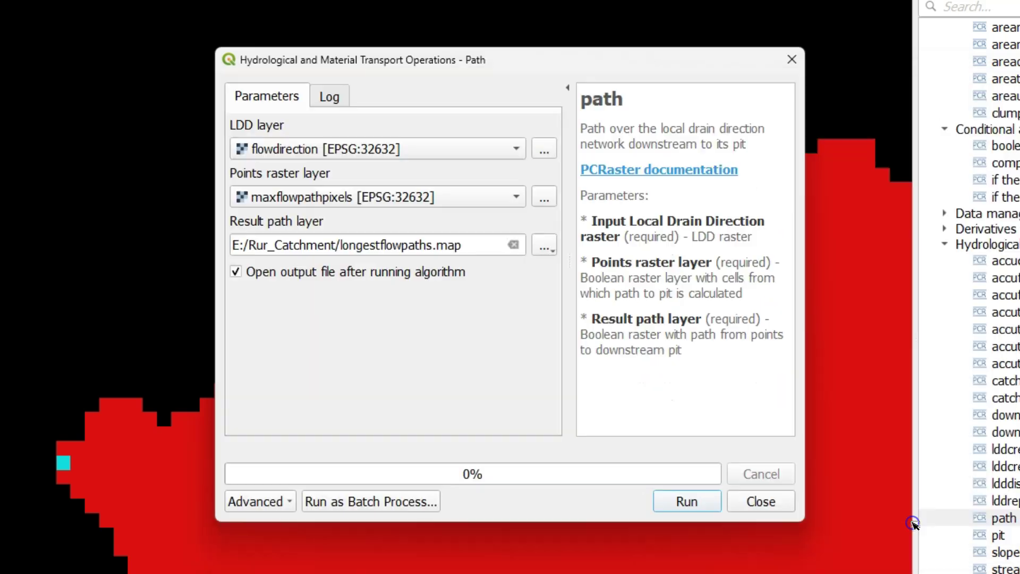
pyautogui.click(680, 505)
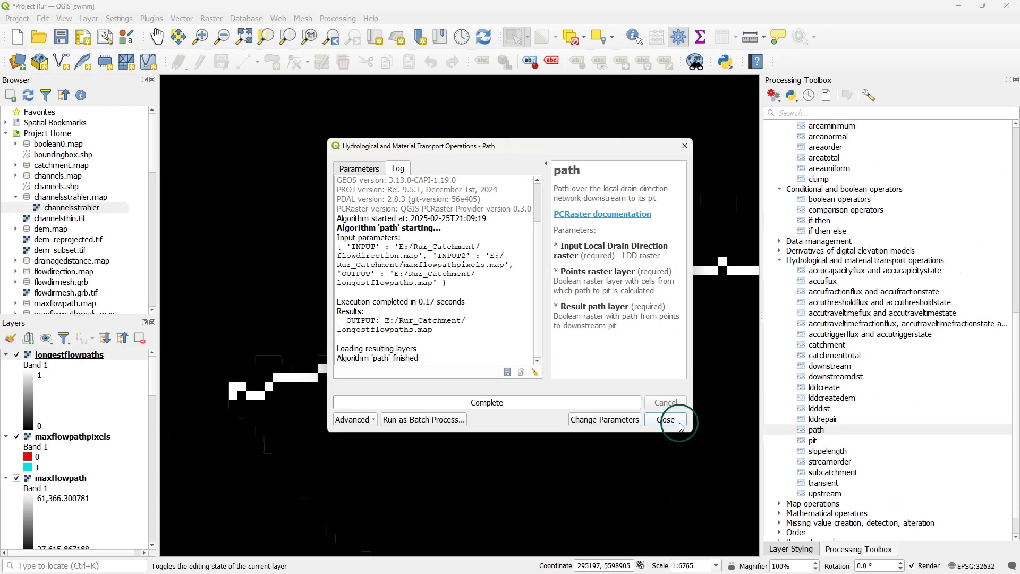
pyautogui.click(760, 501)
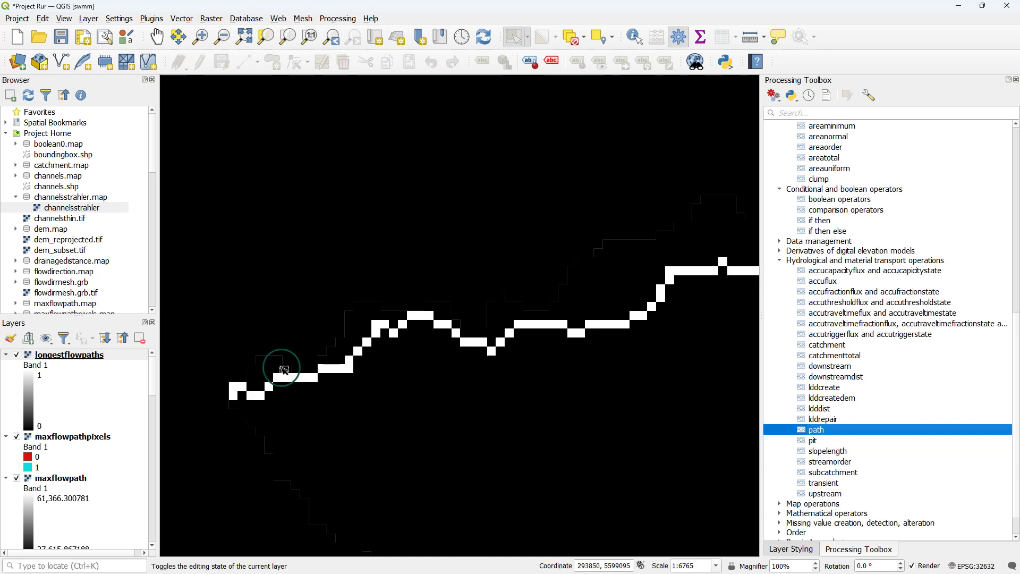
# Hide all layers except longestflowpaths
pyautogui.click(46, 339)
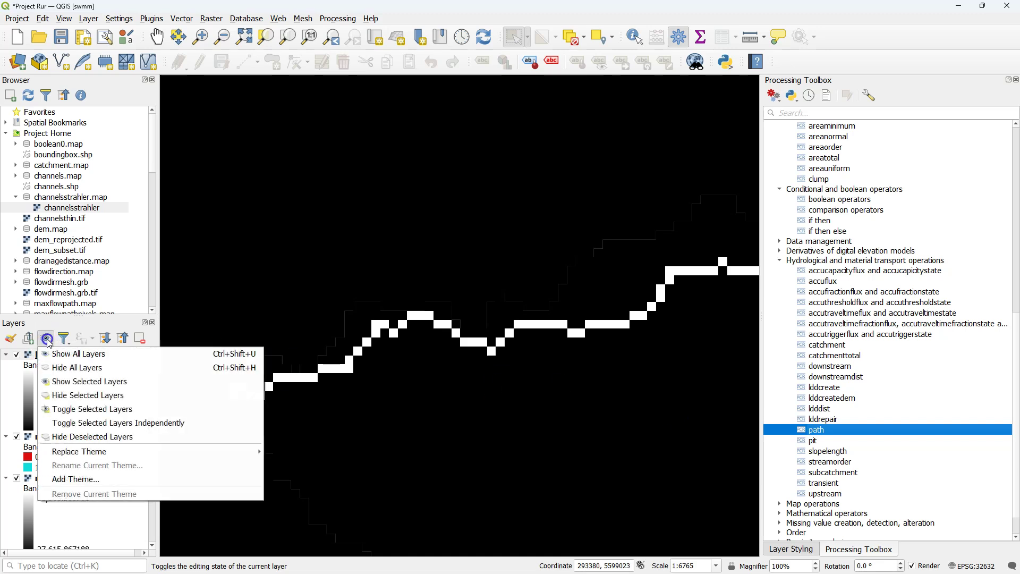
pyautogui.click(64, 367)
pyautogui.click(16, 355)
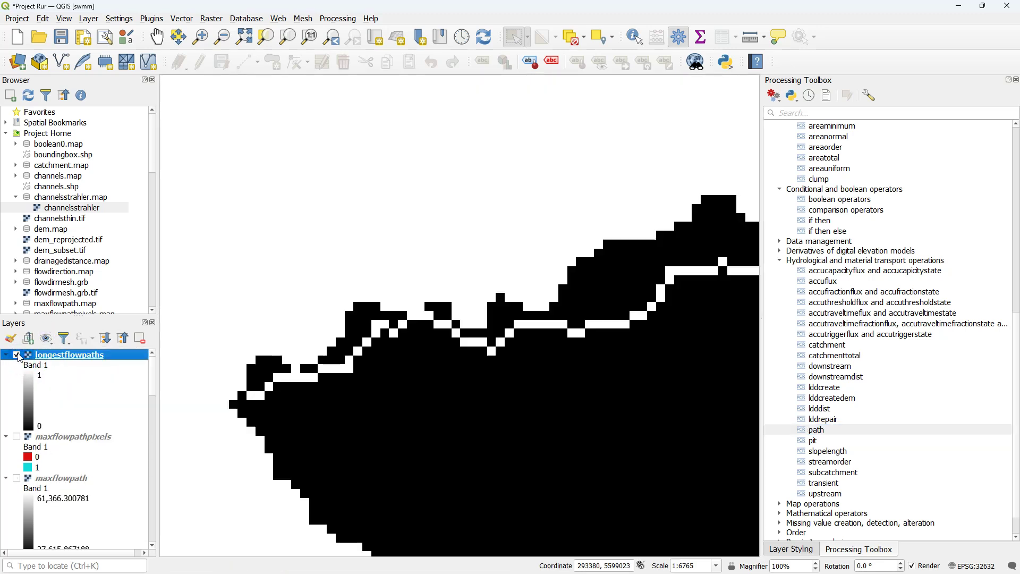
# Style the longestflowpaths layer with classified paletted/unique values and examine the traced paths over the full layer extent
pyautogui.click(10, 339)
pyautogui.moveTo(762, 152); pyautogui.dragTo(712, 145)
pyautogui.click(800, 114)
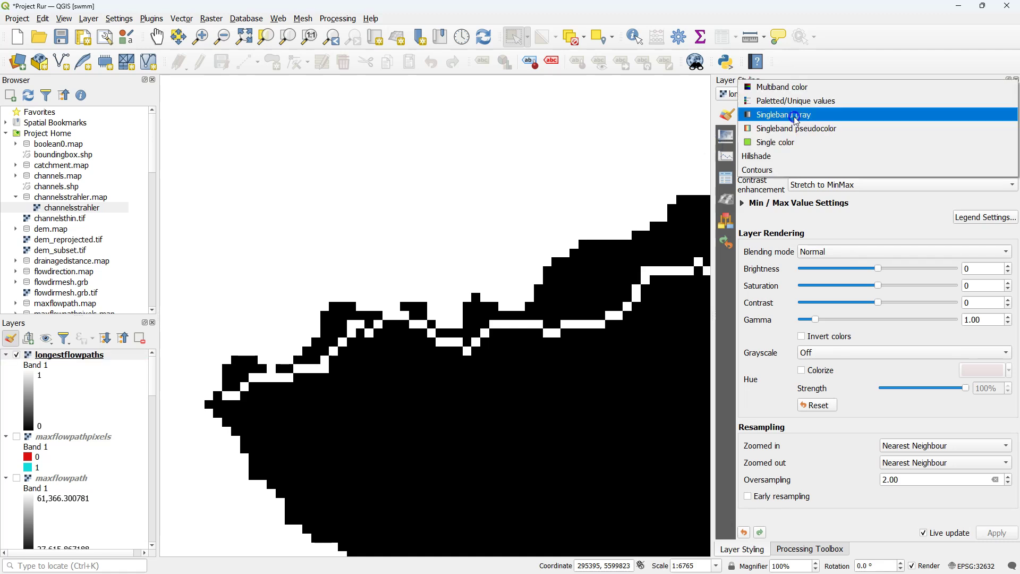
pyautogui.click(787, 96)
pyautogui.click(809, 318)
pyautogui.rightClick(94, 355)
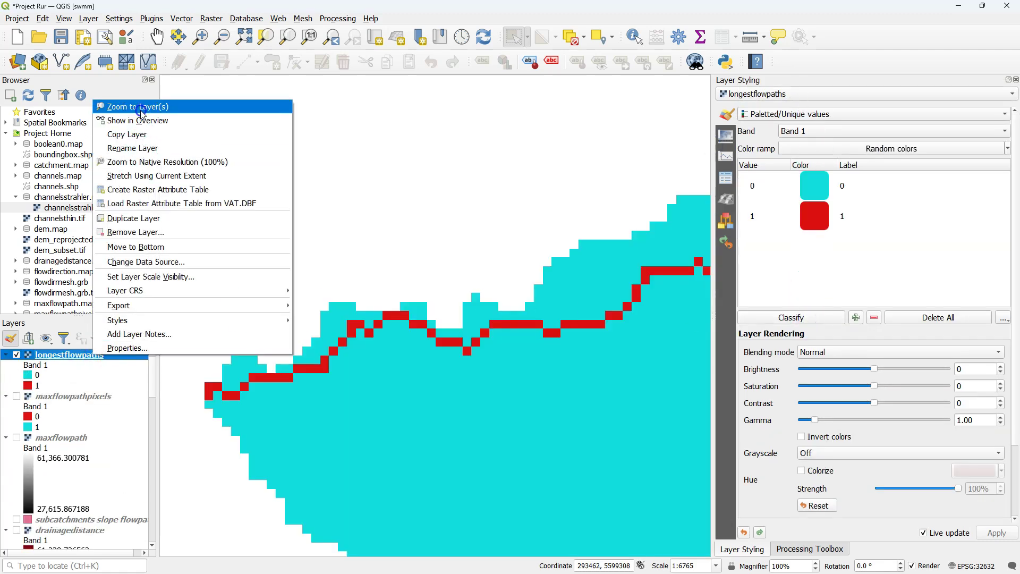
pyautogui.click(137, 106)
pyautogui.scroll(2, 340, 284)
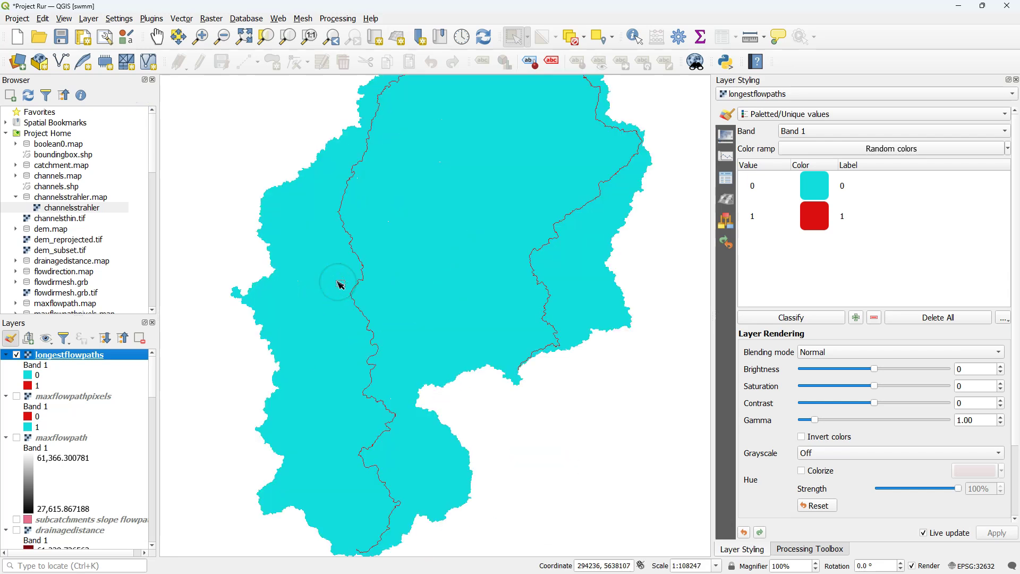
pyautogui.scroll(2, 340, 284)
pyautogui.scroll(-3, 371, 283)
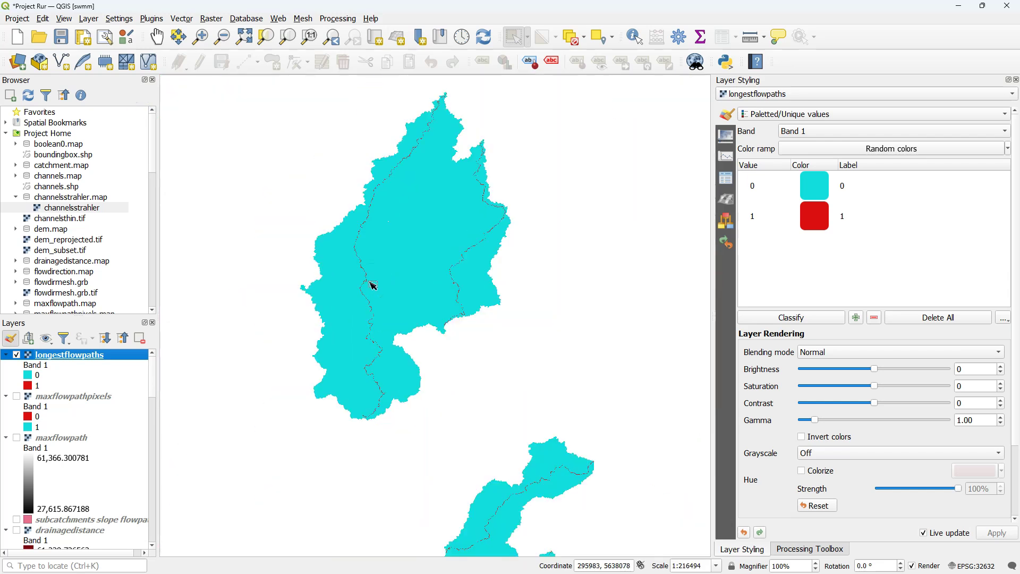
pyautogui.scroll(1, 361, 332)
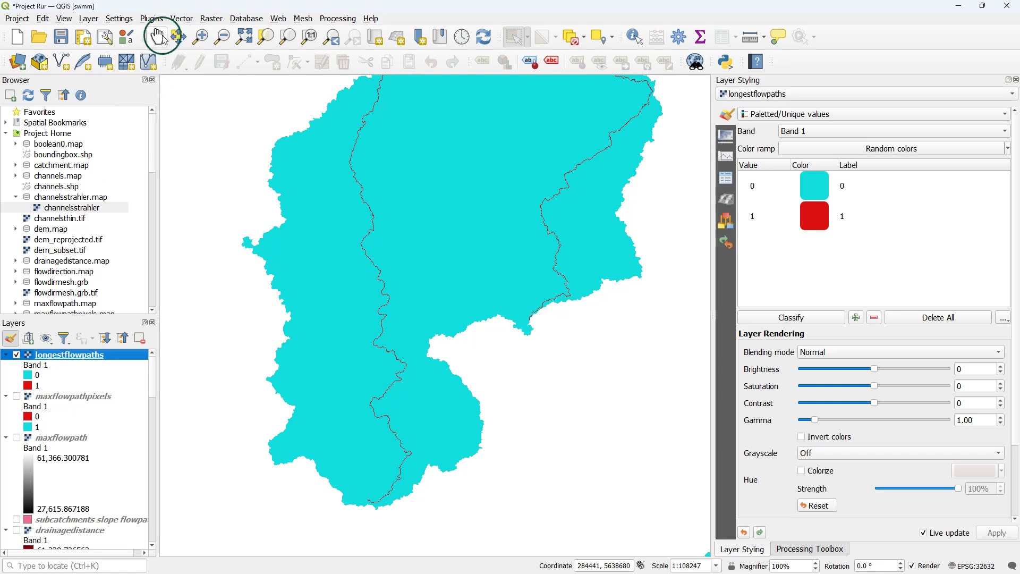
# Move the subcatchments slope flowpath layer to the top of the layer order and make it visible
pyautogui.scroll(-3, 81, 465)
pyautogui.rightClick(92, 411)
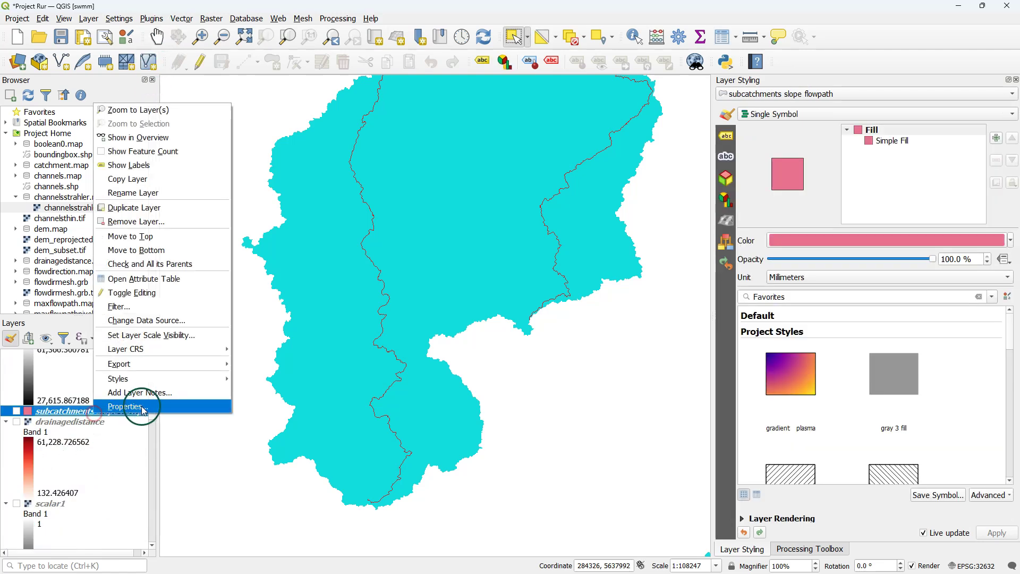
pyautogui.click(133, 237)
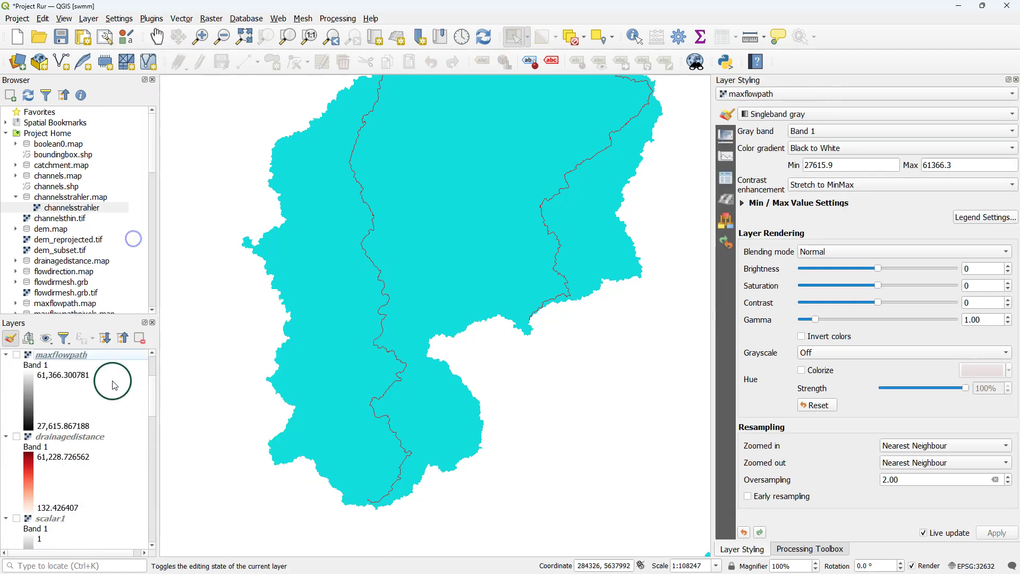
pyautogui.scroll(3, 113, 384)
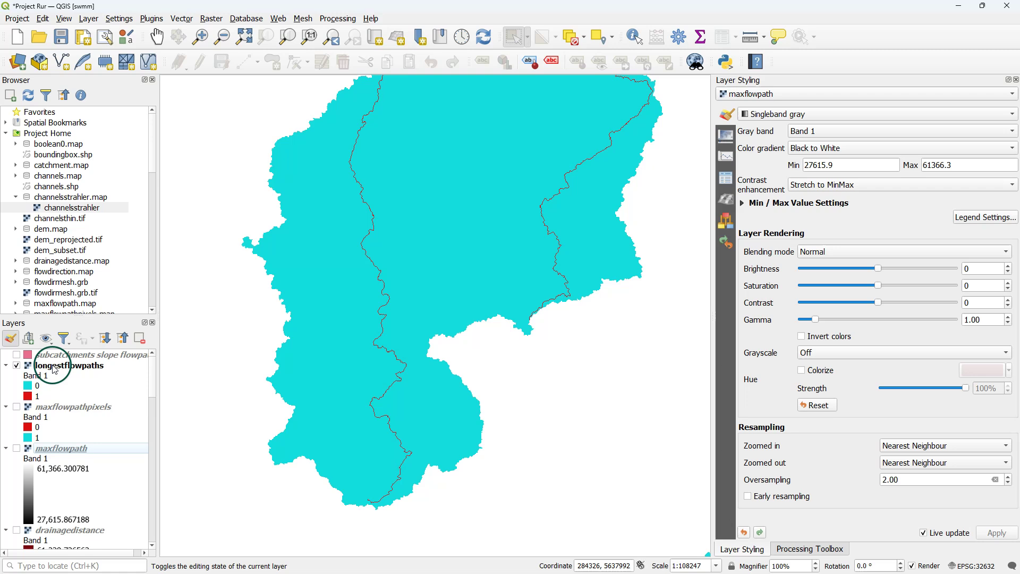
pyautogui.click(16, 354)
# Change the subcatchments slope flowpath symbol from Simple Fill to Outline: Simple Line and inspect the flow paths within each subcatchment boundary
pyautogui.click(60, 355)
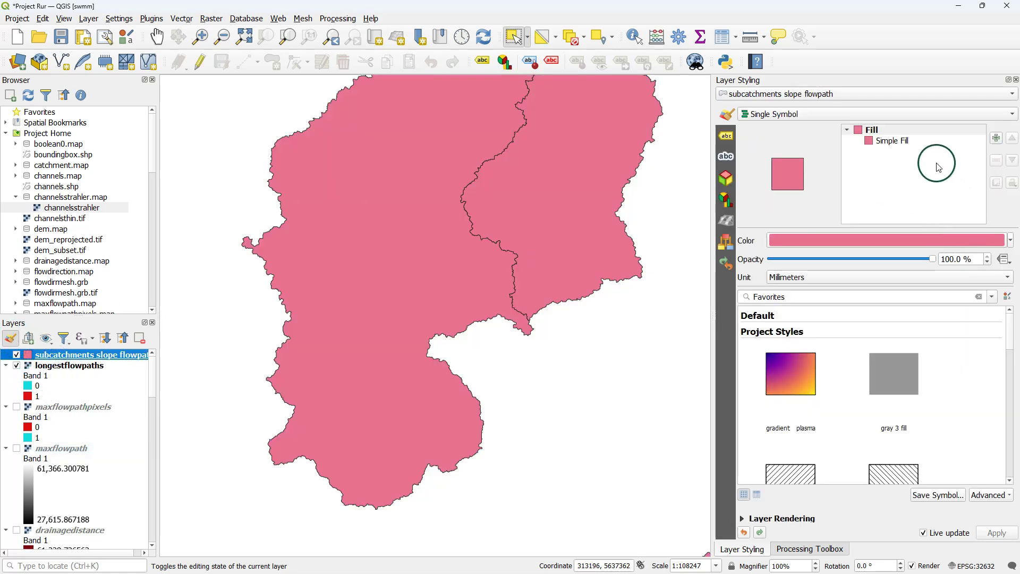
pyautogui.click(892, 141)
pyautogui.click(863, 240)
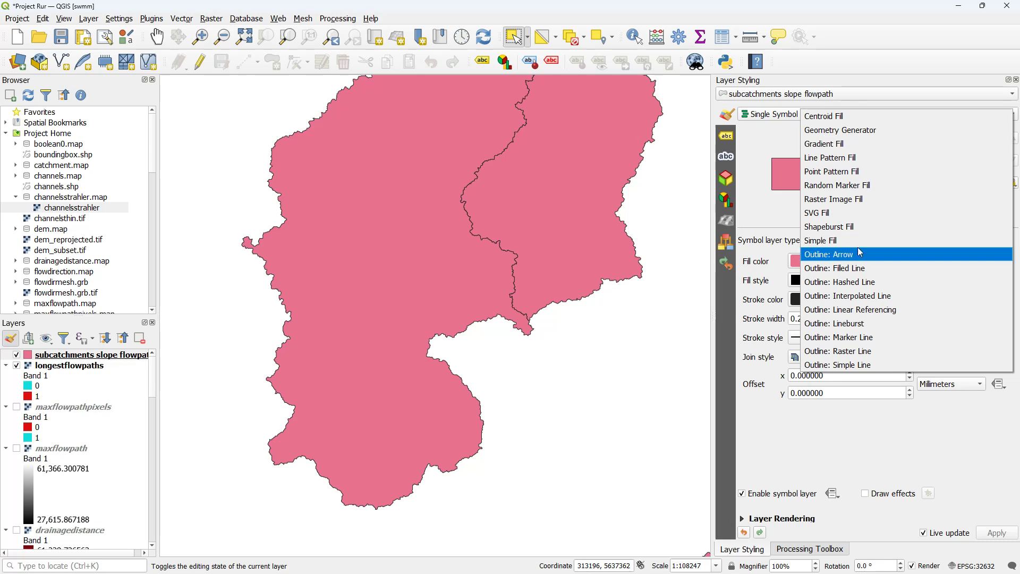
pyautogui.click(838, 365)
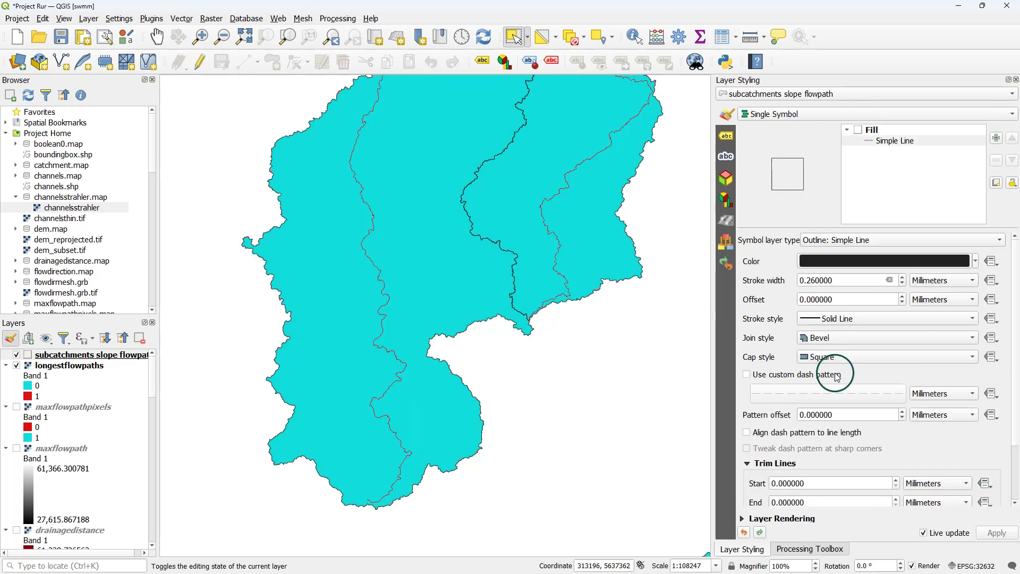
pyautogui.click(157, 38)
pyautogui.moveTo(432, 175); pyautogui.dragTo(419, 323)
pyautogui.scroll(-1, 428, 295)
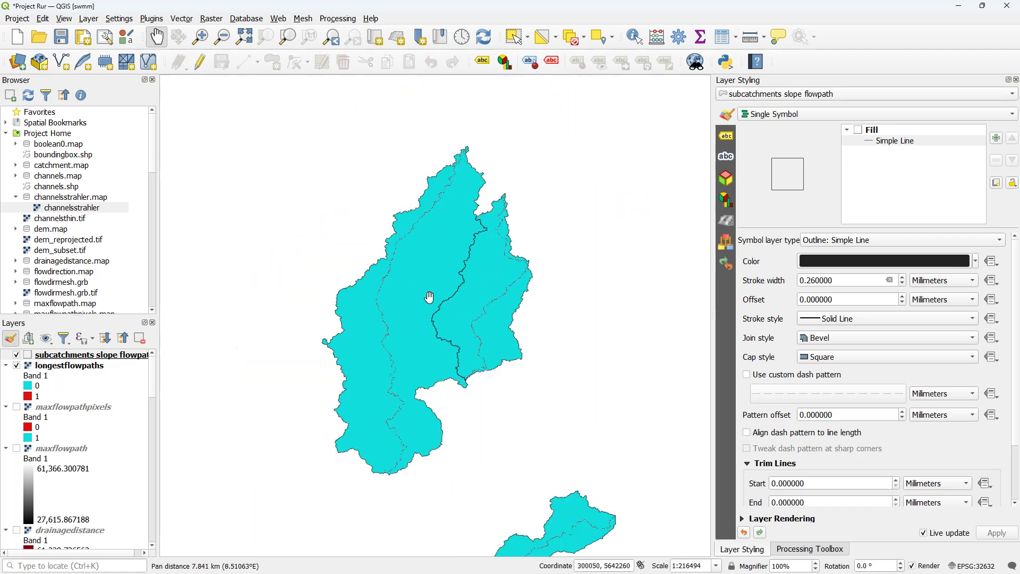
pyautogui.moveTo(489, 326); pyautogui.dragTo(489, 200)
pyautogui.moveTo(519, 514); pyautogui.dragTo(519, 346)
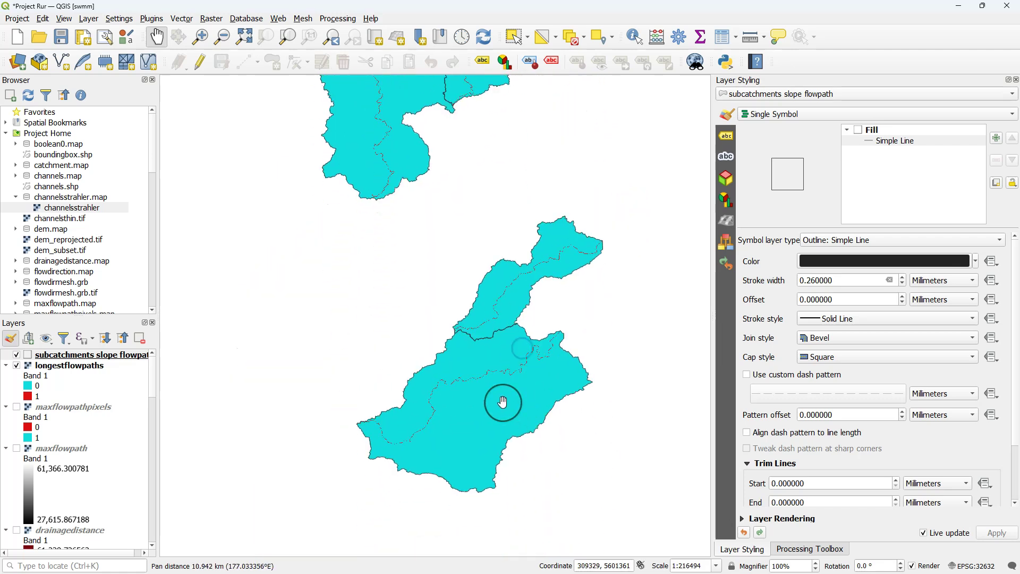
pyautogui.scroll(1, 502, 402)
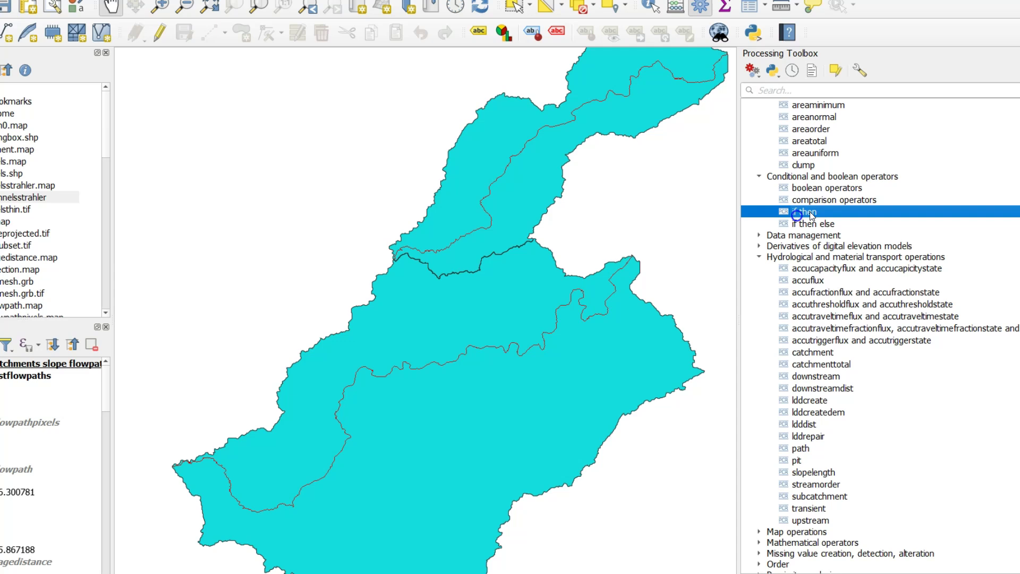
# Set up the PCRaster if then tool with longestflowpaths as both the Boolean condition raster and the true raster
pyautogui.doubleClick(797, 205)
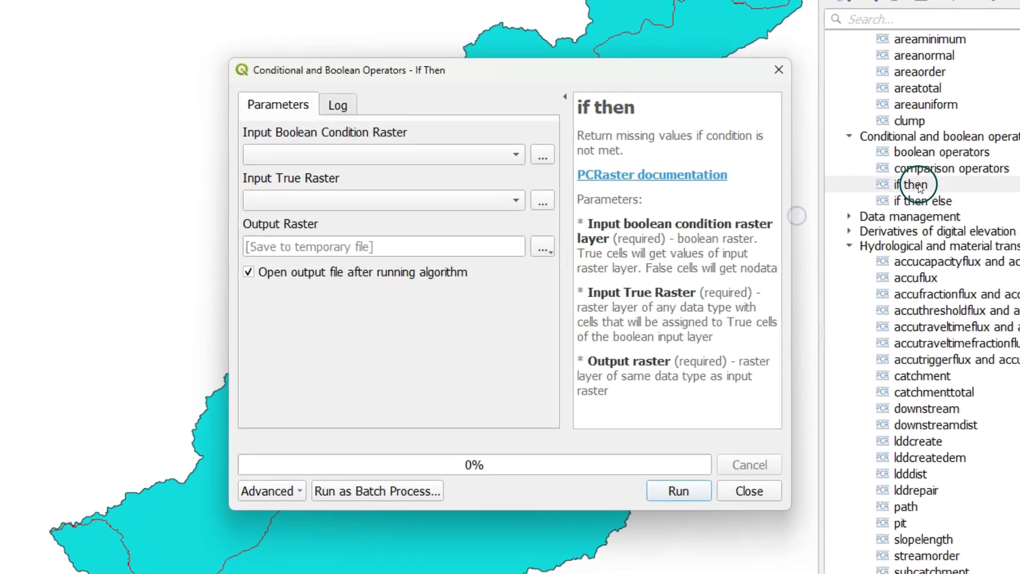
pyautogui.click(439, 154)
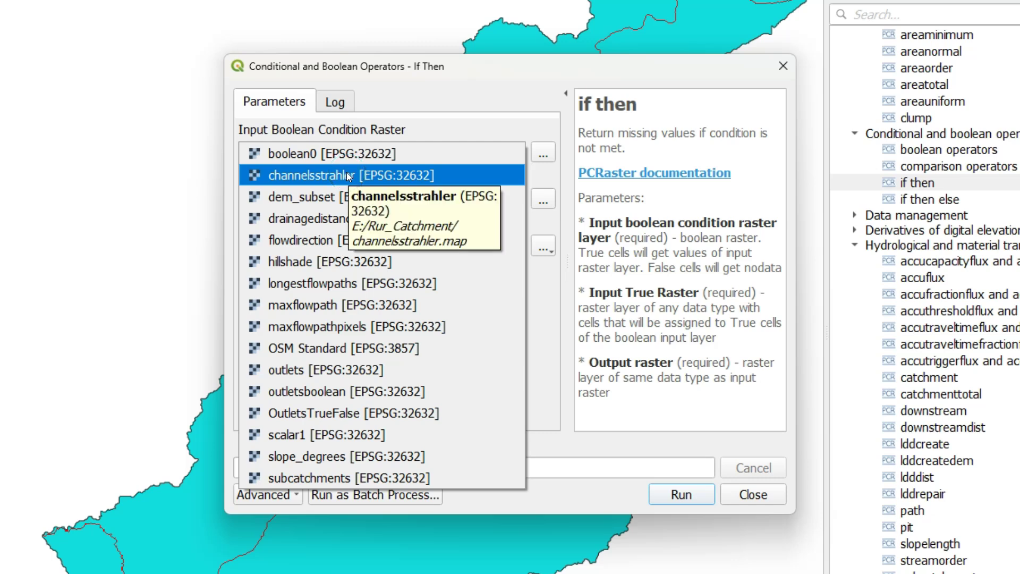
pyautogui.click(333, 284)
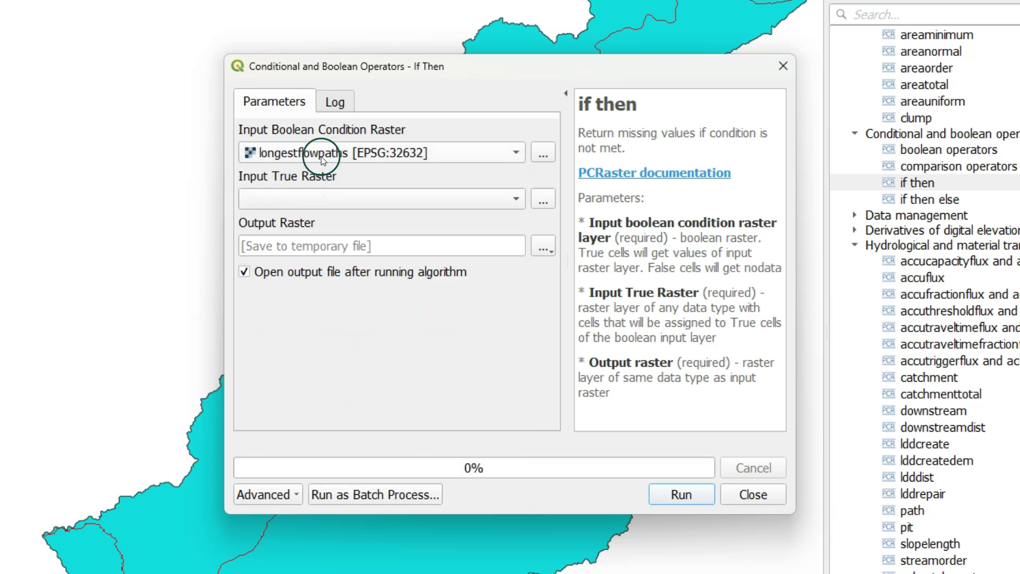
pyautogui.click(317, 193)
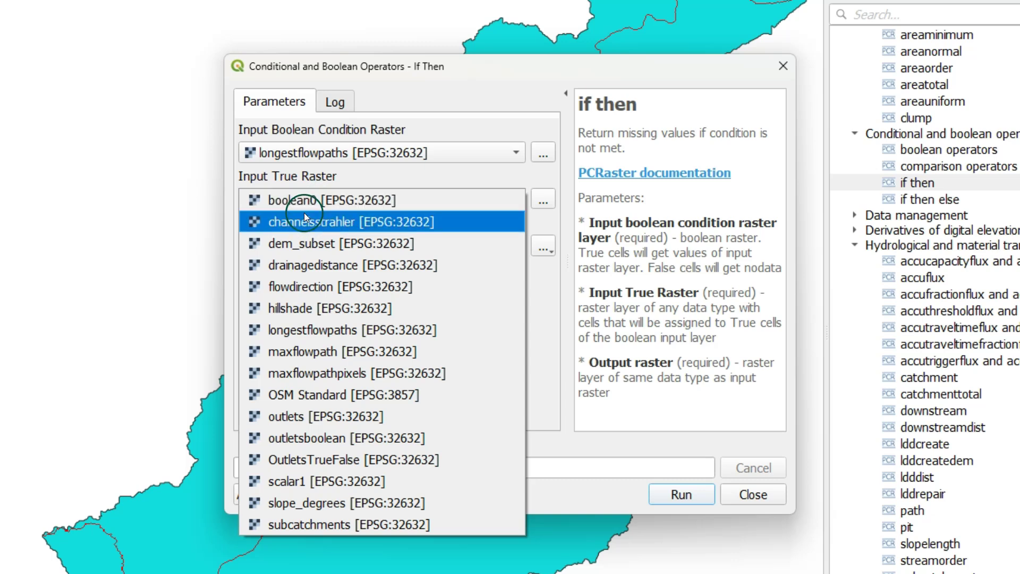
pyautogui.click(318, 329)
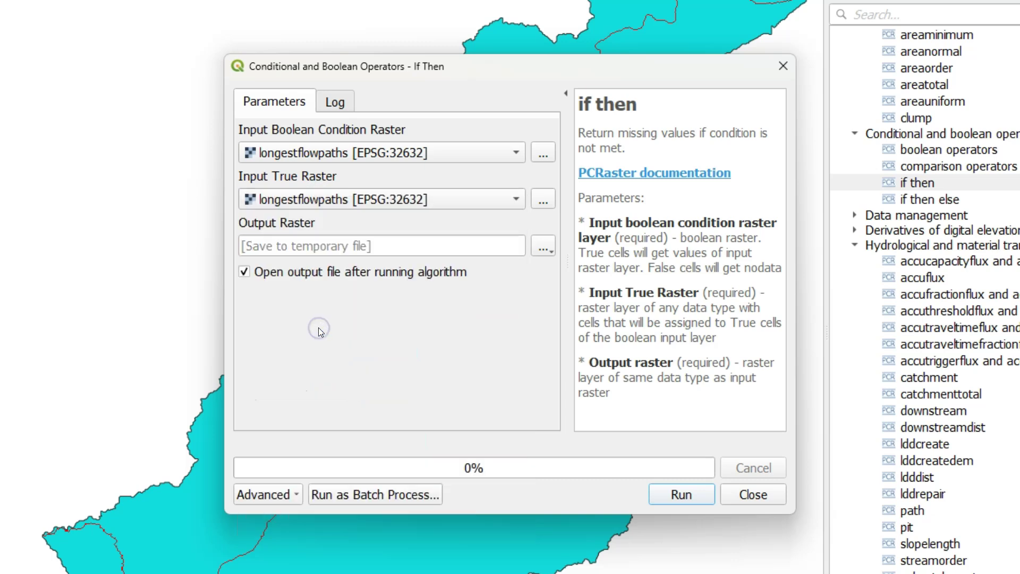
# Save the if then output as longestflowpaths_nodata.map in the Rur_Catchment folder, run the tool, and hide the longestflowpaths layer
pyautogui.click(541, 245)
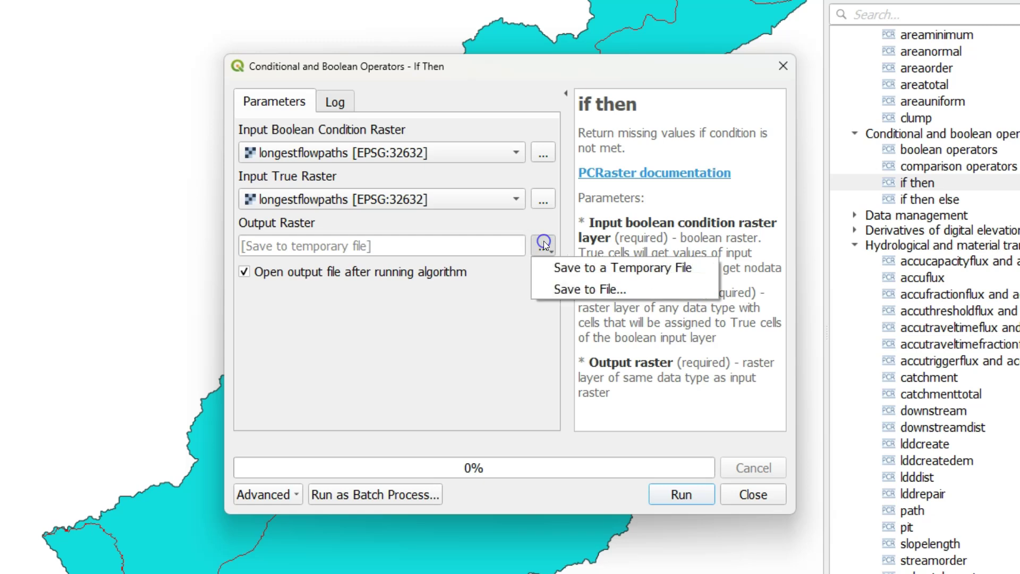
pyautogui.click(560, 291)
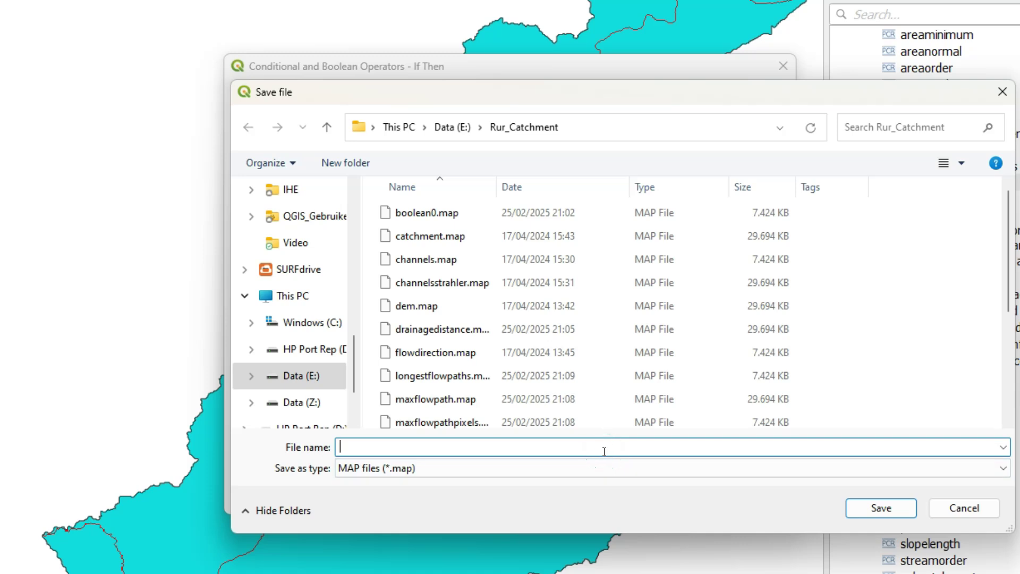
pyautogui.write('longestflowpaths_nodata')
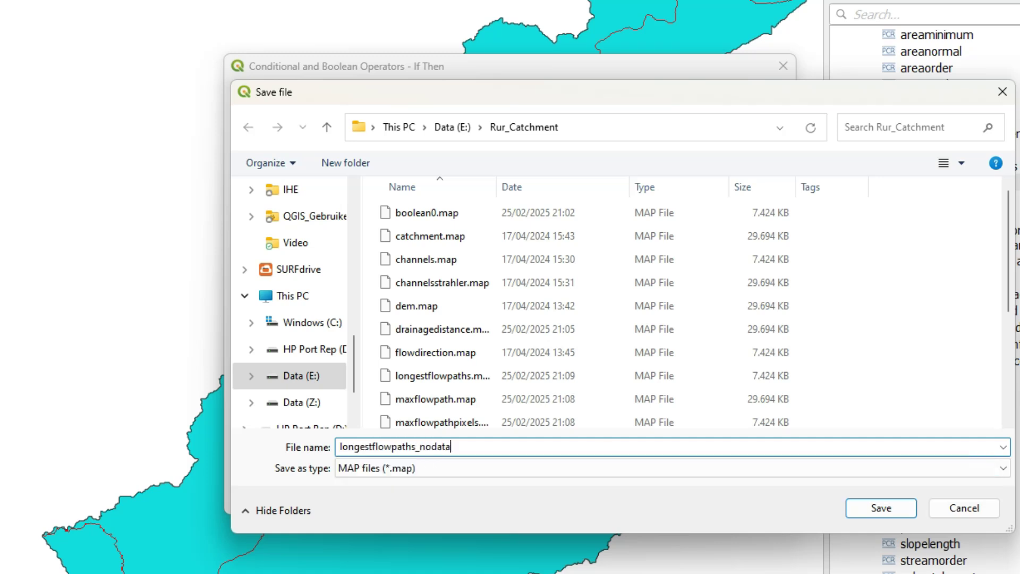
pyautogui.press('Return')
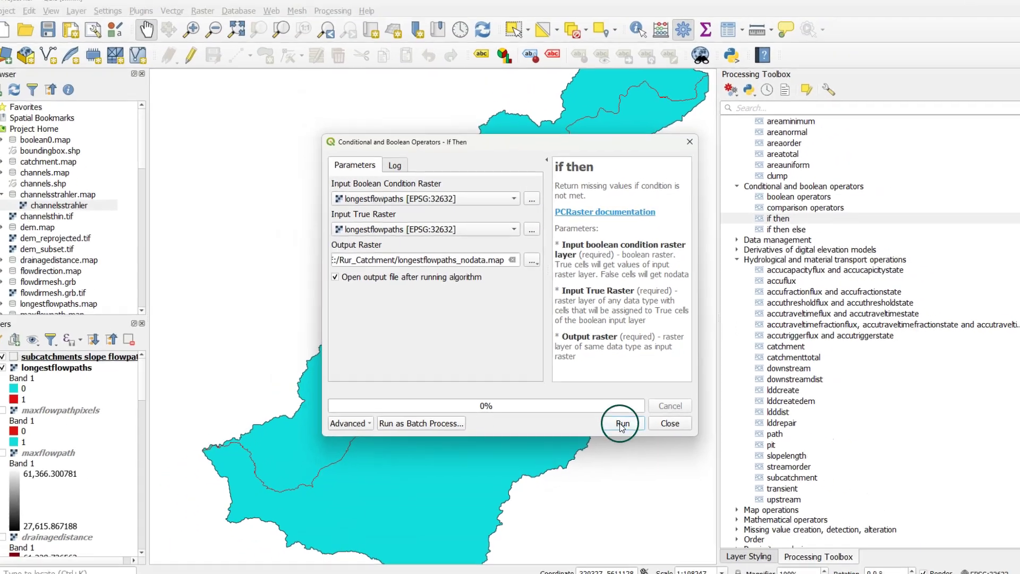
pyautogui.click(621, 423)
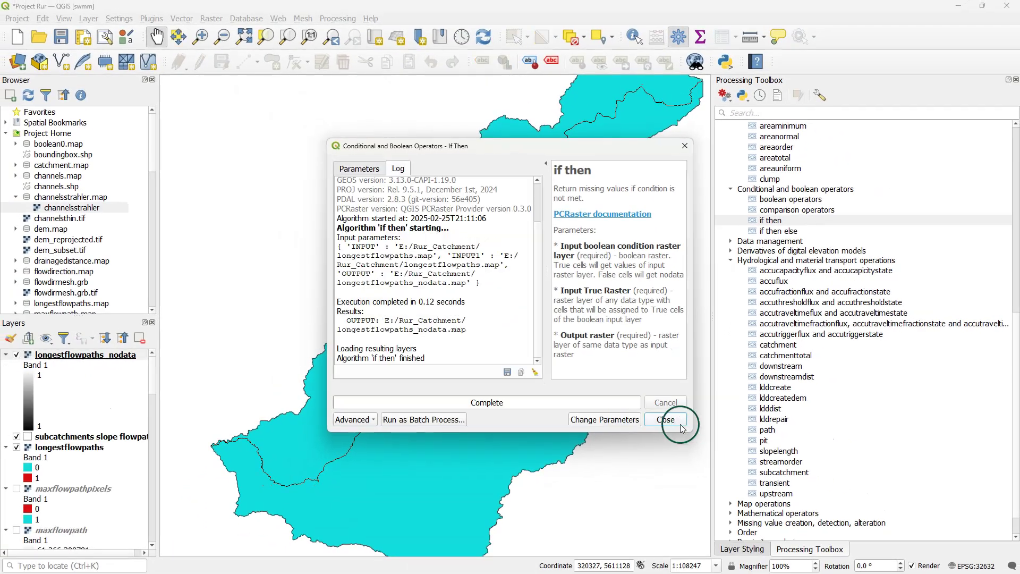
pyautogui.click(665, 420)
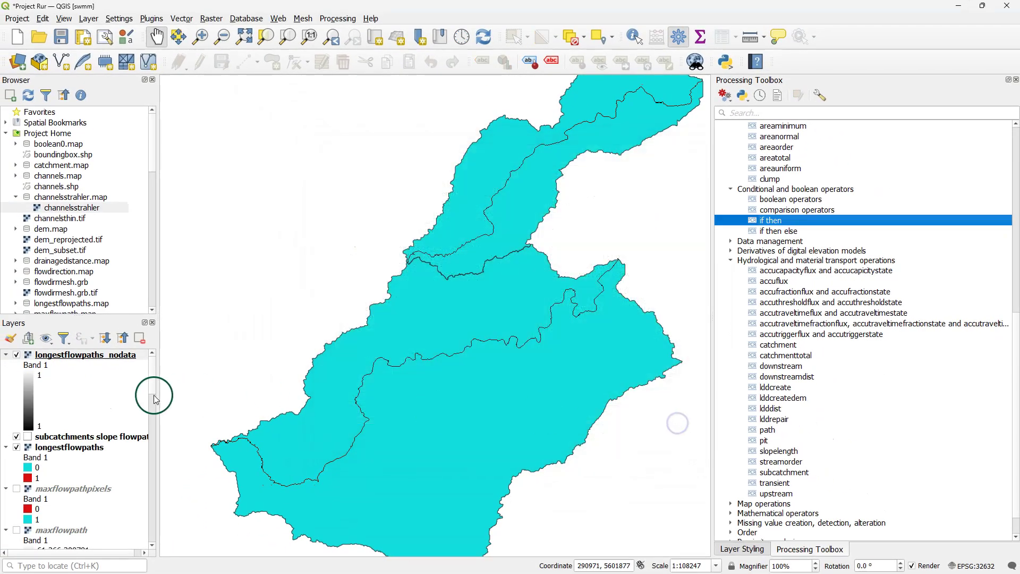
pyautogui.click(17, 447)
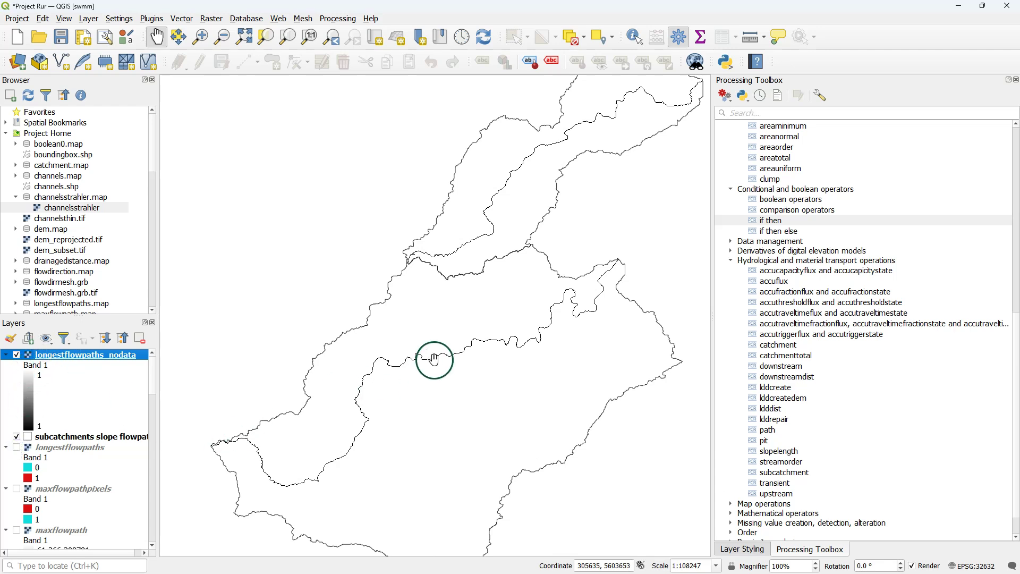
# Open the GRASS r.thin tool with longestflowpaths_nodata as the raster layer to thin
pyautogui.click(767, 115)
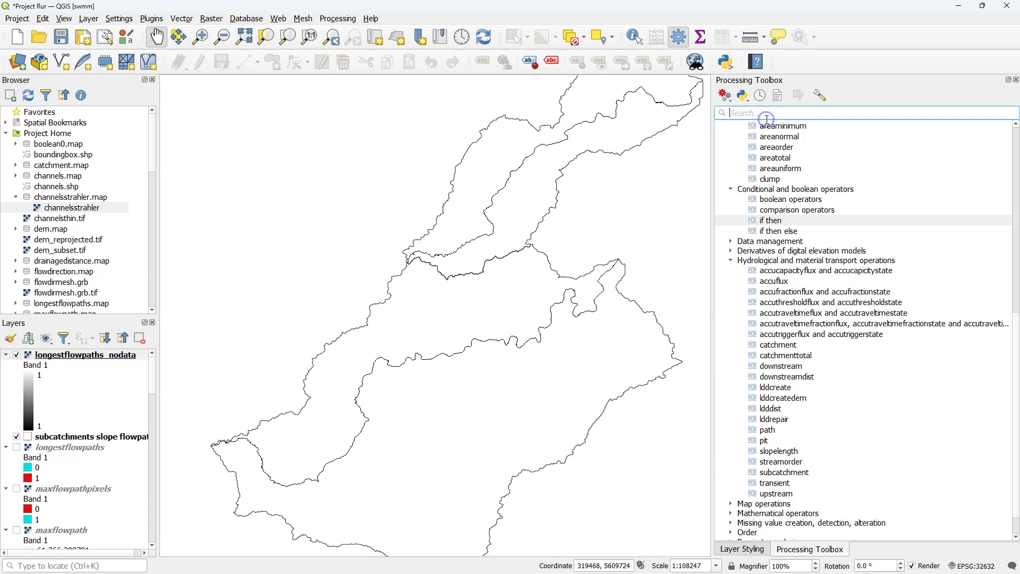
pyautogui.write('r.thin')
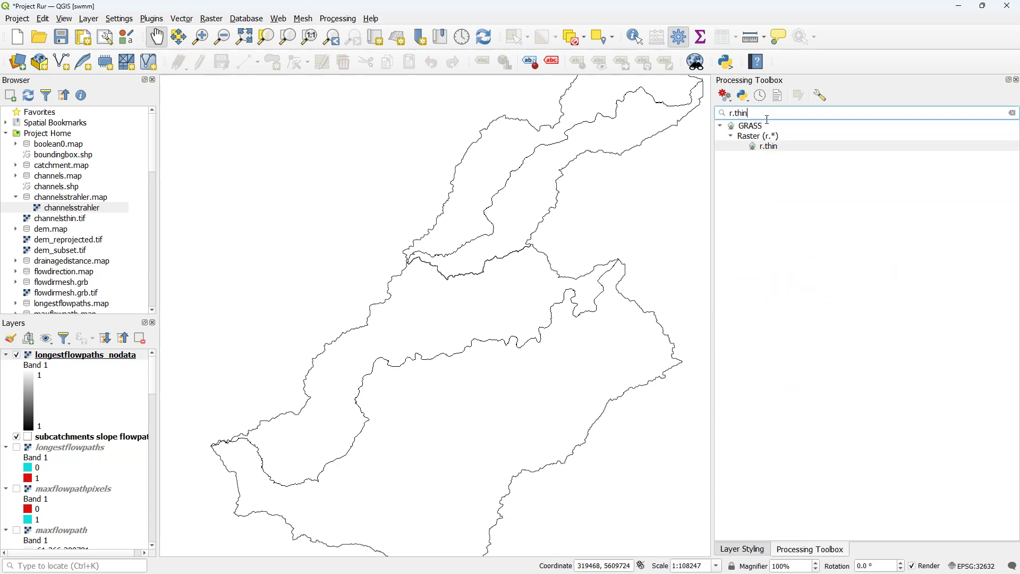
pyautogui.doubleClick(791, 144)
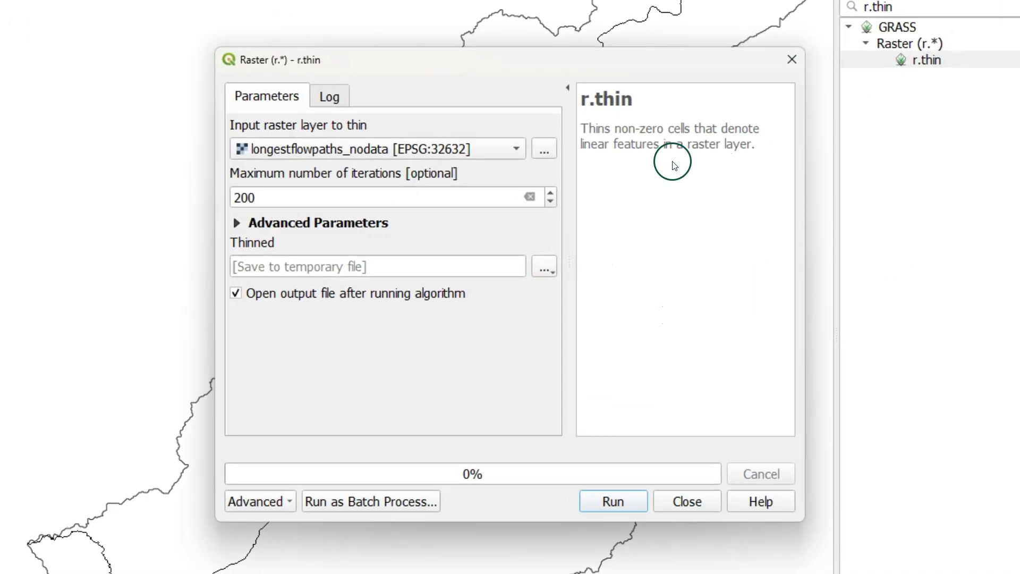
# Save the thinned output as the TIF file longestflowpaths_thin in the Rur_Catchment folder and run r.thin
pyautogui.click(545, 267)
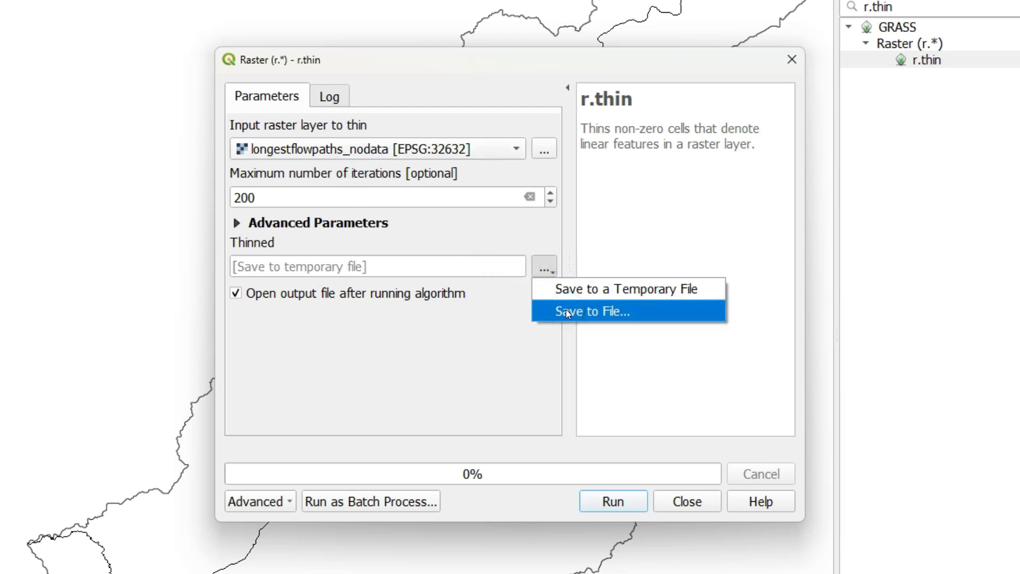
pyautogui.click(566, 309)
pyautogui.click(381, 475)
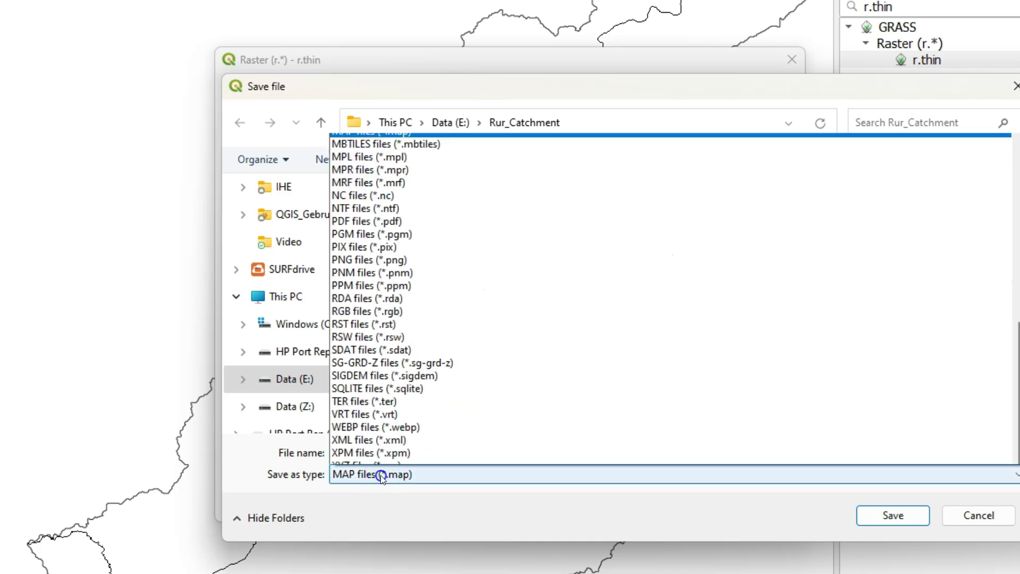
pyautogui.scroll(15, 400, 238)
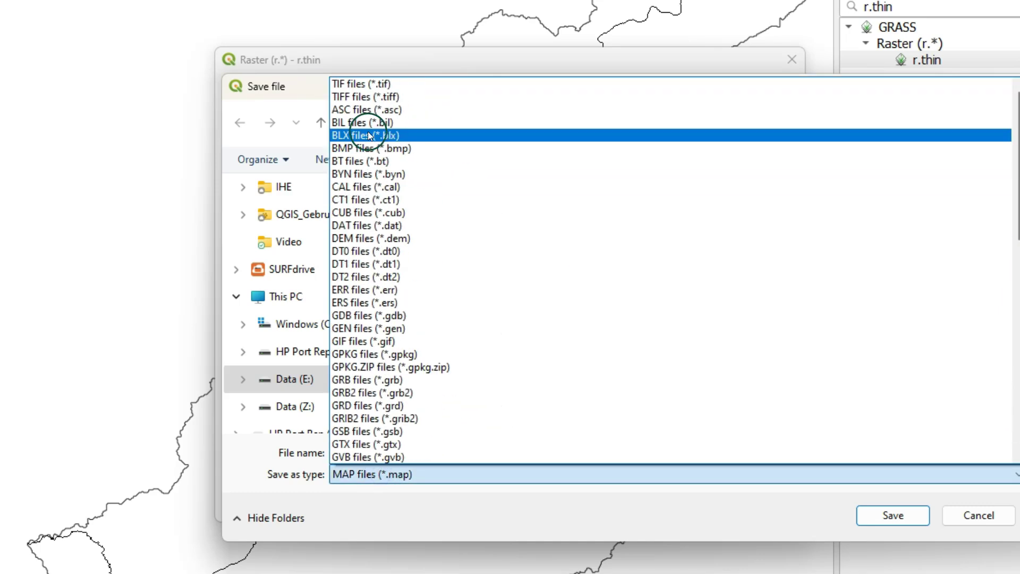
pyautogui.click(361, 84)
pyautogui.click(380, 454)
pyautogui.write('l')
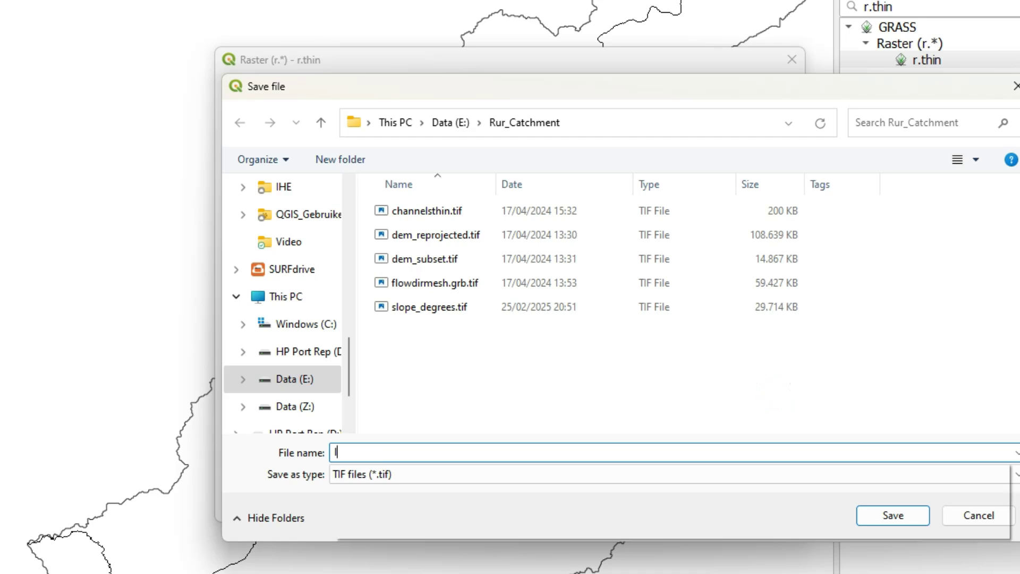
pyautogui.write('ongestflowpaths_thin')
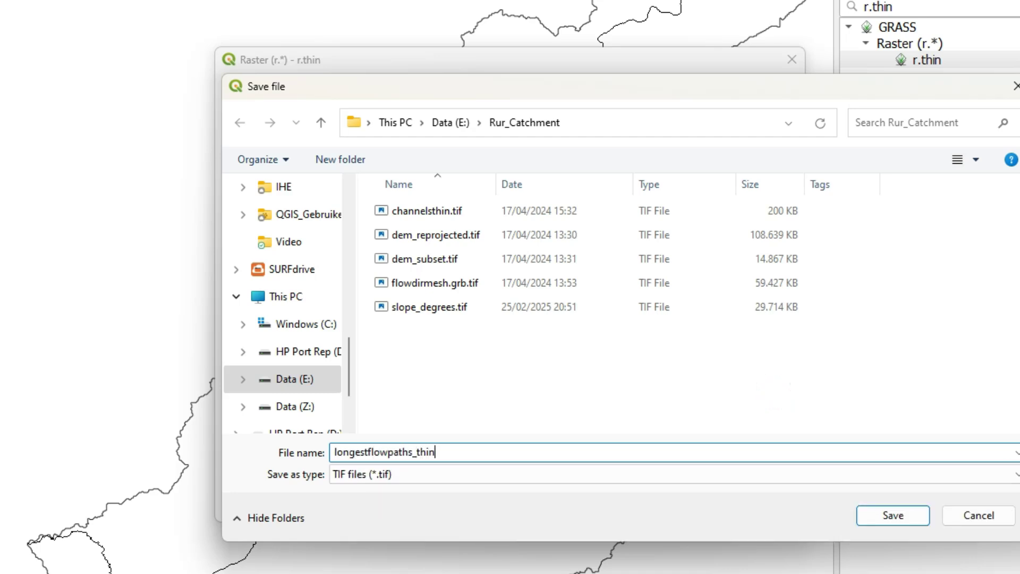
pyautogui.click(912, 526)
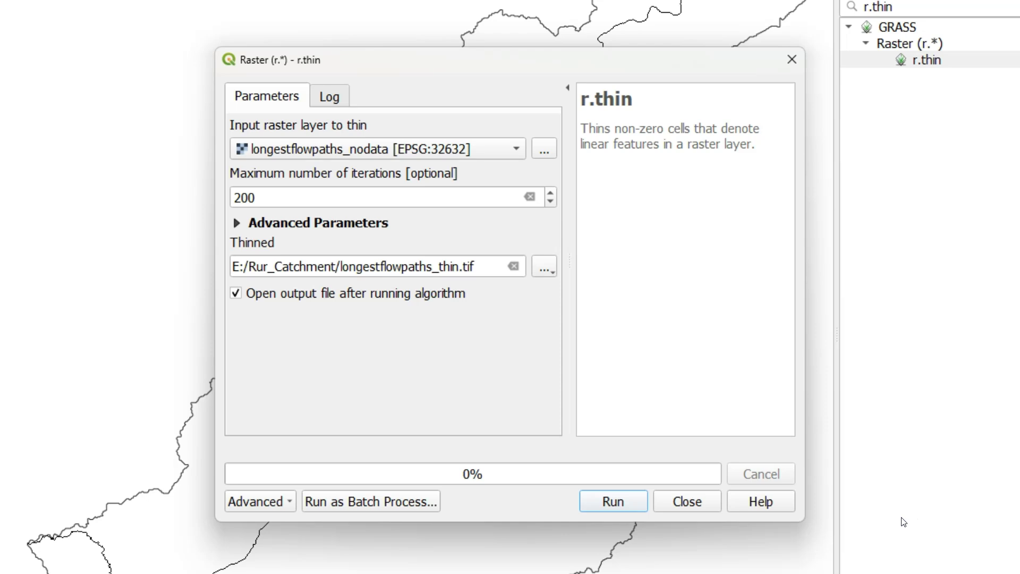
pyautogui.click(619, 509)
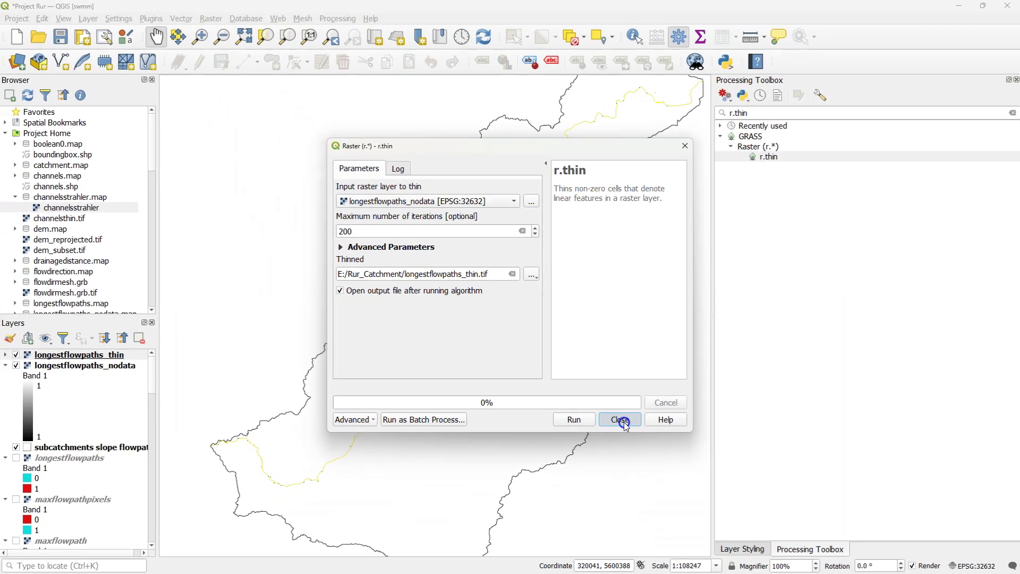
pyautogui.click(691, 504)
# Compare the longestflowpaths_thin cells with the longestflowpaths_nodata cells up close by toggling the thinned layer's visibility
pyautogui.scroll(4, 300, 489)
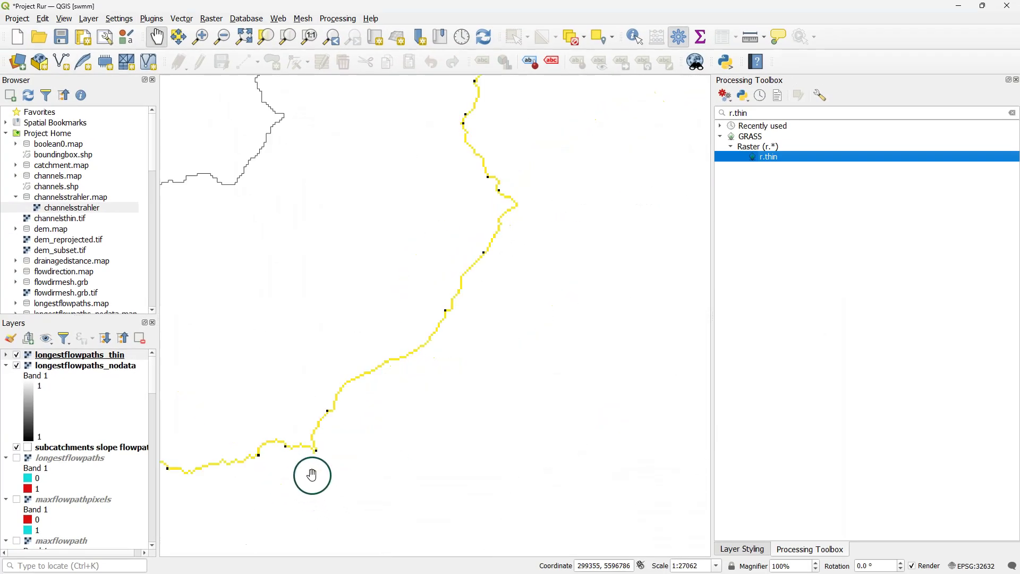
pyautogui.click(17, 355)
pyautogui.click(16, 355)
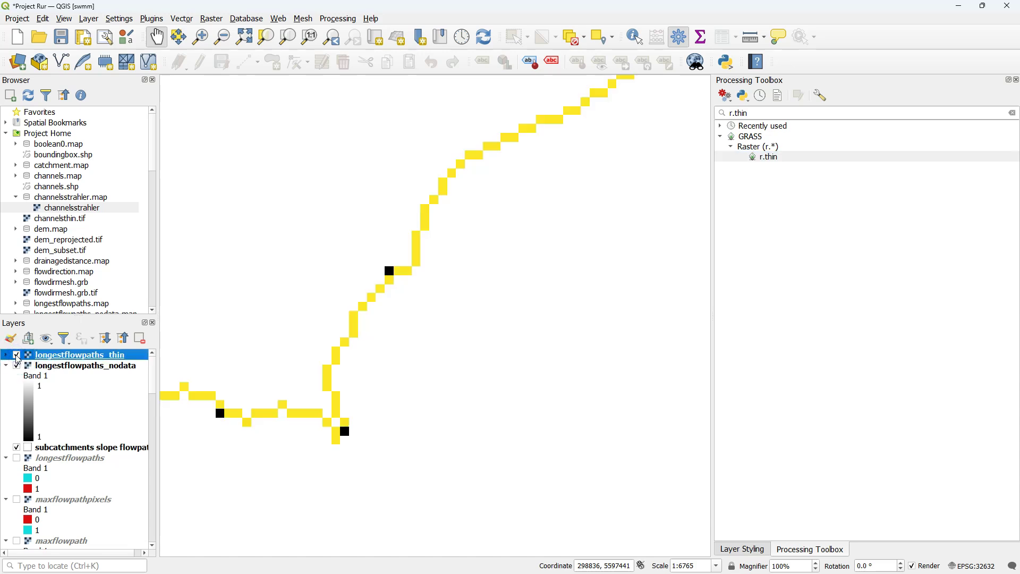
# Set up r.to.vect for longestflowpaths_thin with feature type line and raster values used as categories instead of a unique sequence
pyautogui.click(747, 113)
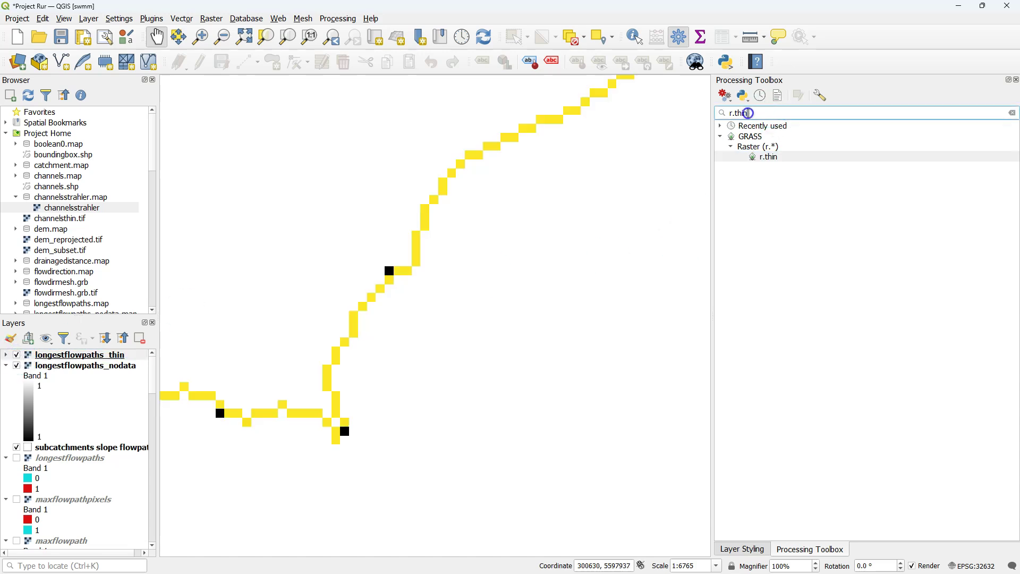
pyautogui.write('to')
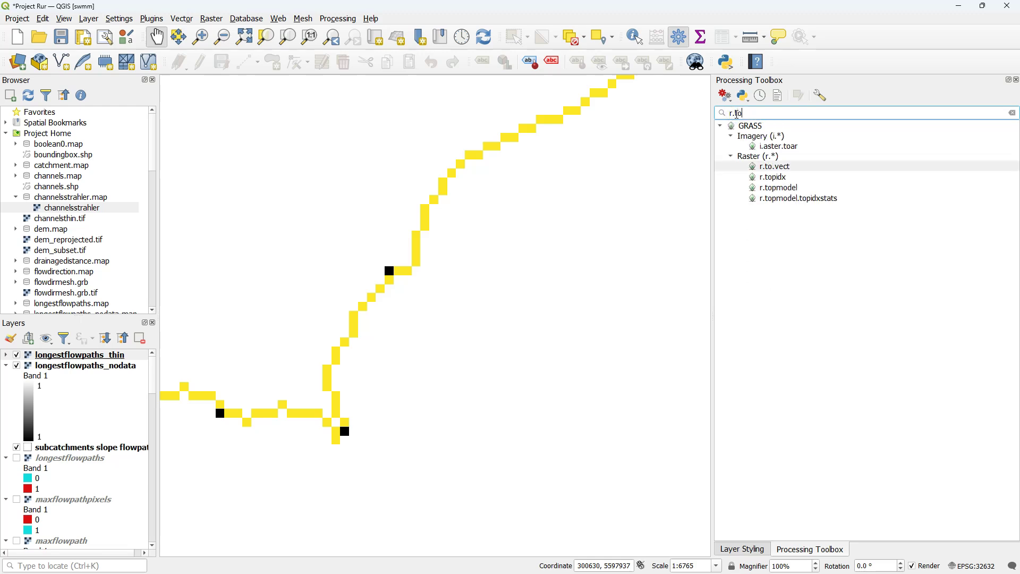
pyautogui.doubleClick(775, 166)
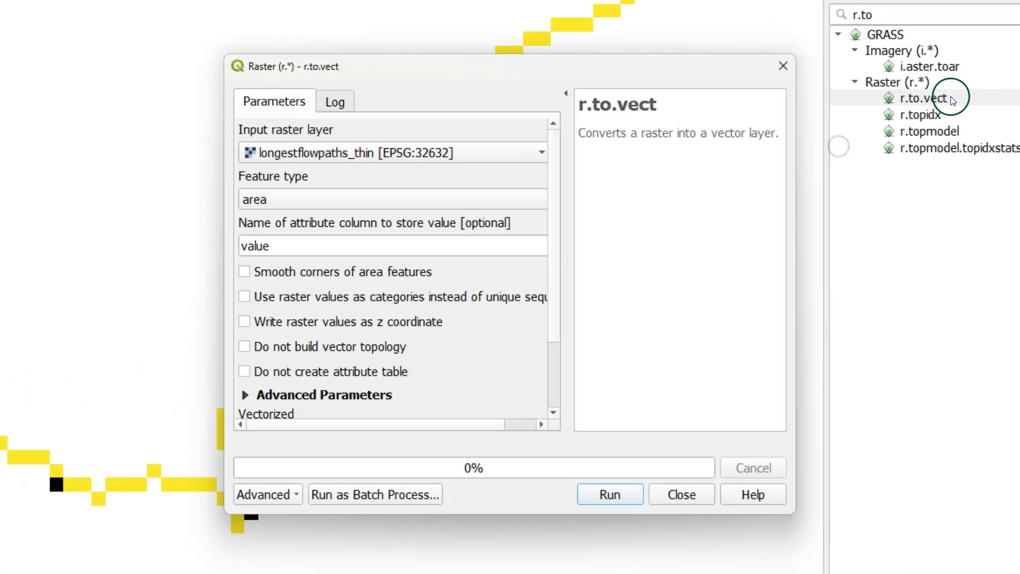
pyautogui.moveTo(569, 223); pyautogui.dragTo(637, 223)
pyautogui.click(273, 200)
pyautogui.click(252, 200)
pyautogui.click(265, 245)
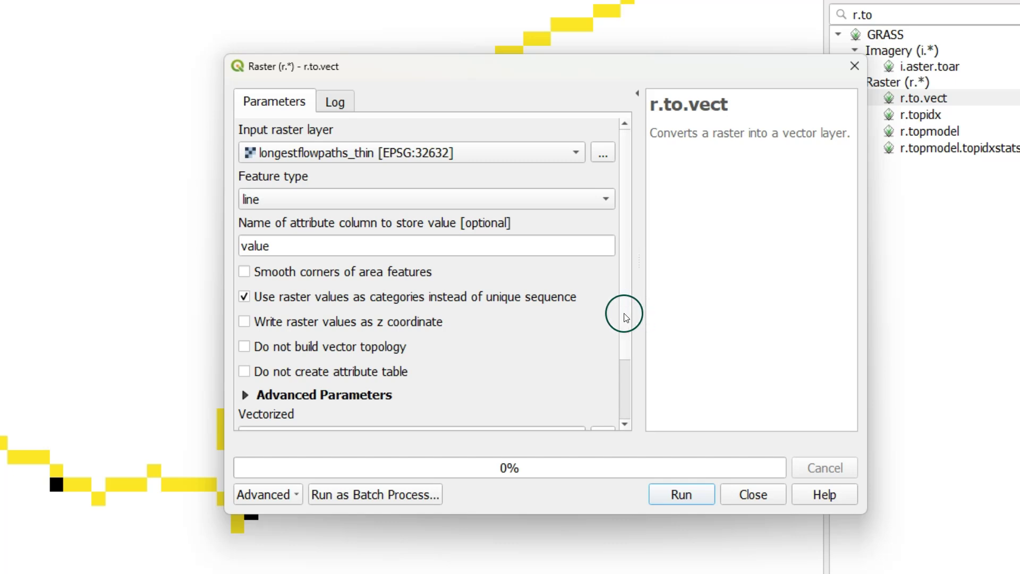
# Save the vectorized output as longestflowpaths.shp in the Rur_Catchment folder and run r.to.vect
pyautogui.scroll(-2, 619, 335)
pyautogui.scroll(-2, 616, 342)
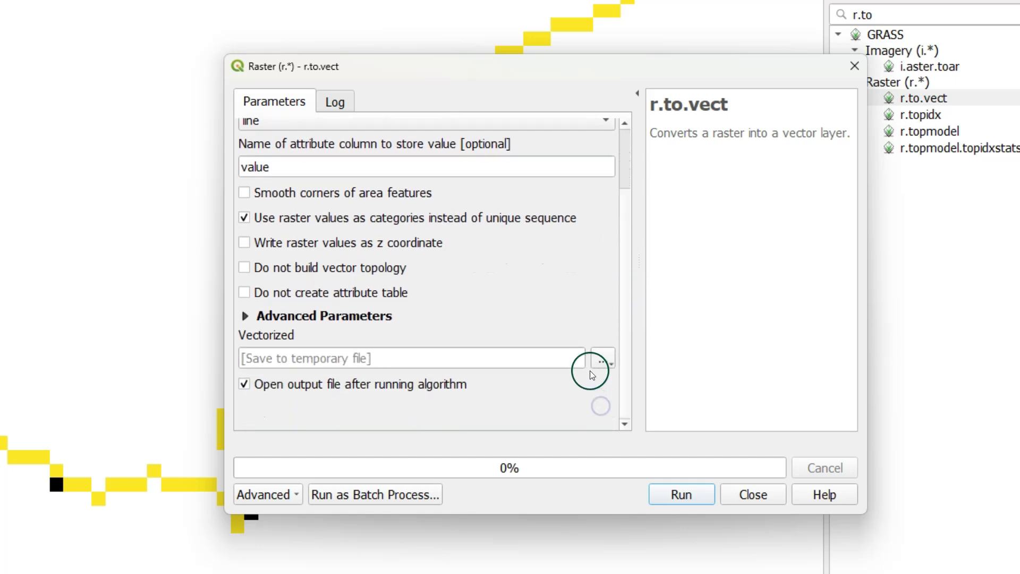
pyautogui.click(601, 364)
pyautogui.click(623, 399)
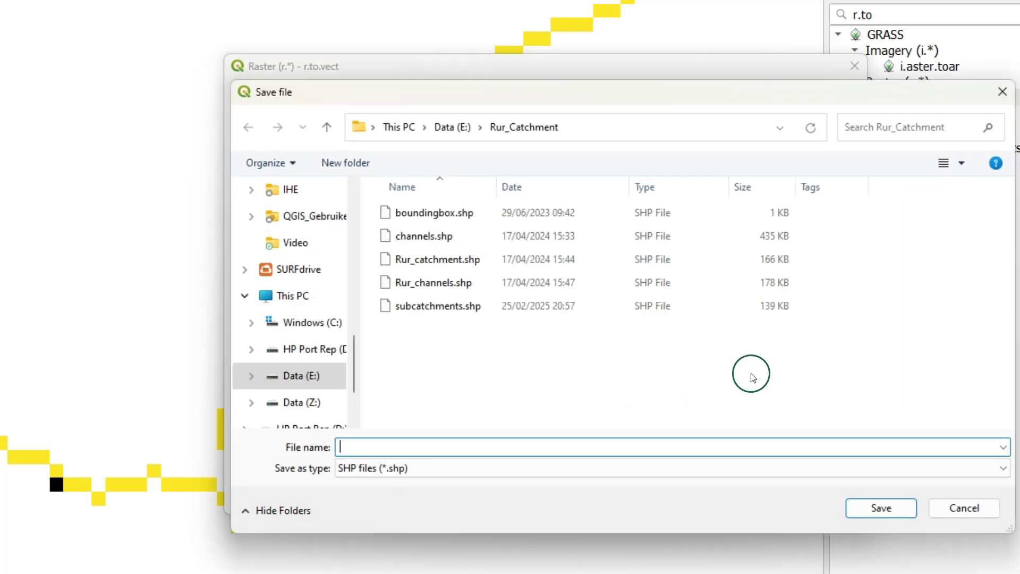
pyautogui.write('longestflowpaths')
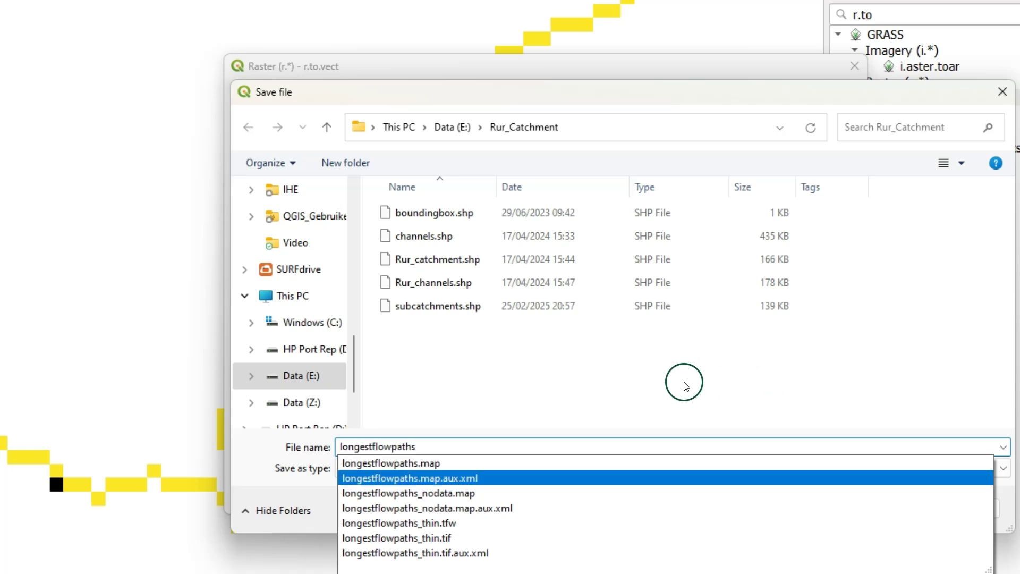
pyautogui.click(268, 468)
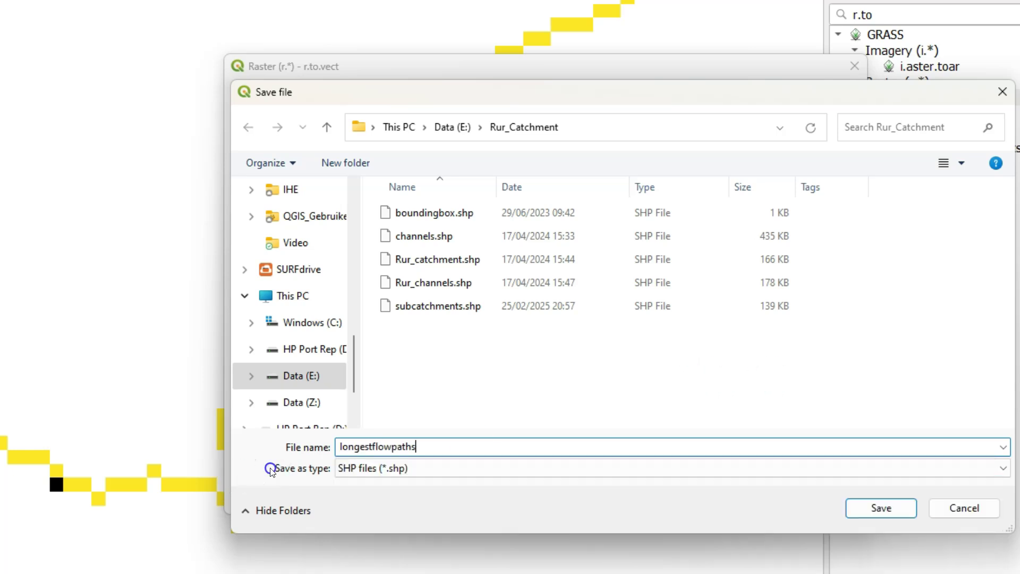
pyautogui.click(871, 508)
pyautogui.click(680, 493)
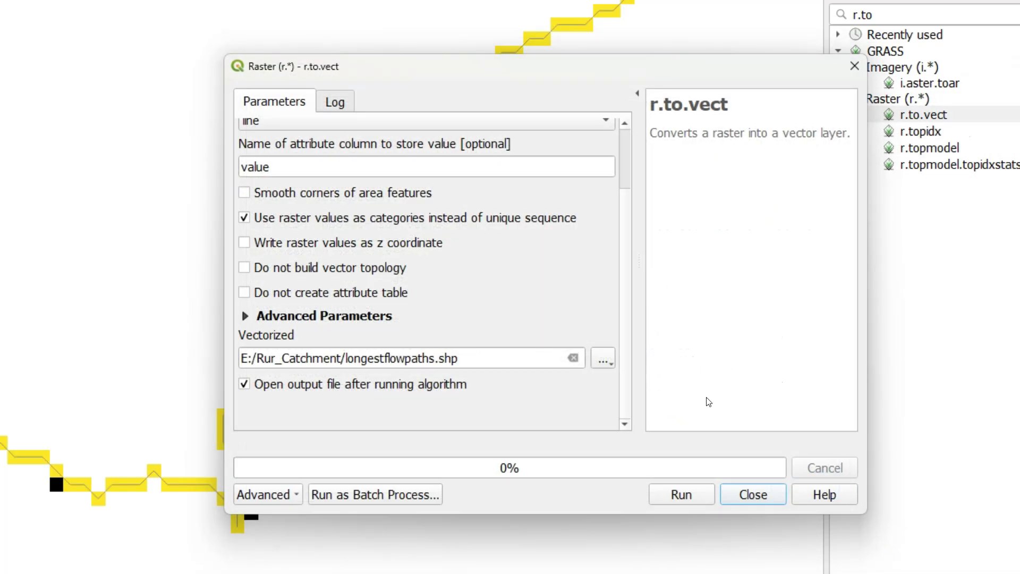
pyautogui.click(753, 494)
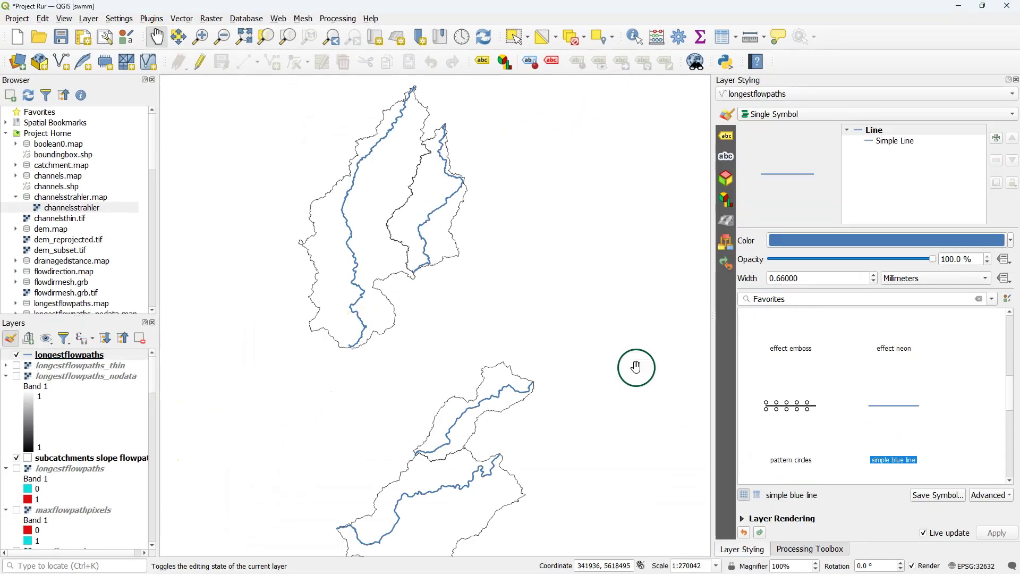
# Make the dem_subset and hillshade layers visible as a relief background beneath the longest flow paths
pyautogui.moveTo(531, 441); pyautogui.dragTo(534, 354)
pyautogui.scroll(-10, 41, 416)
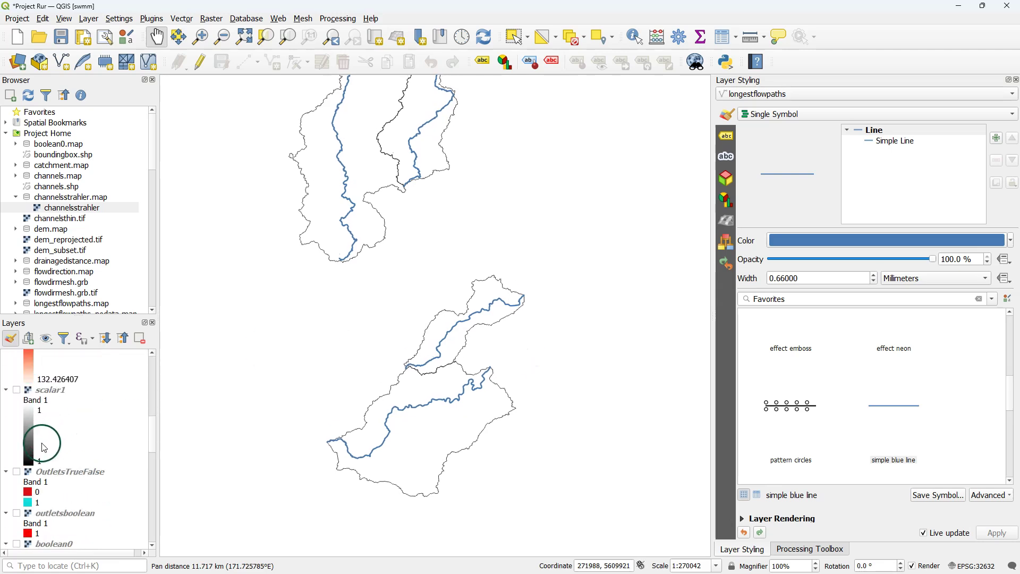
pyautogui.click(17, 451)
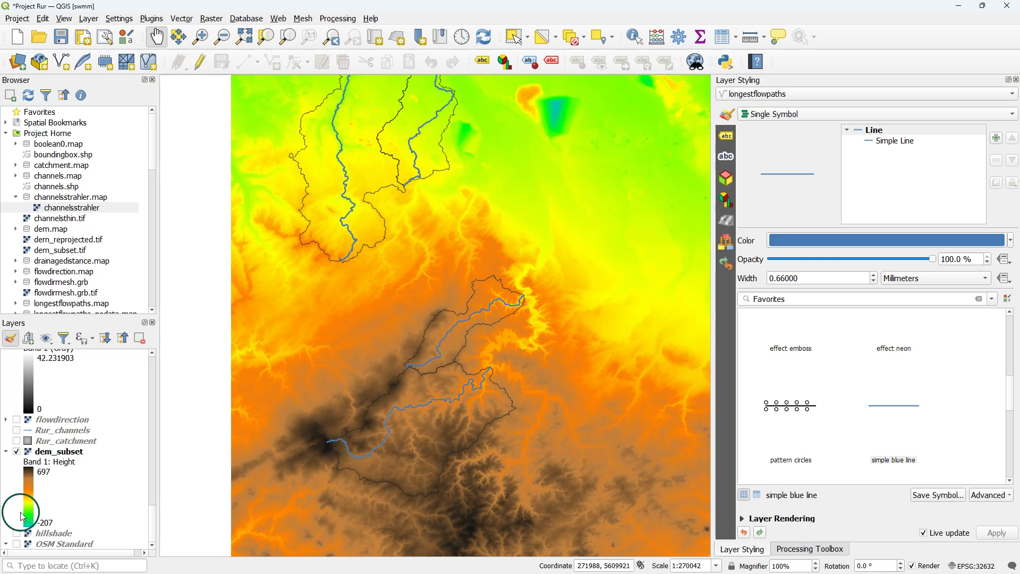
pyautogui.scroll(3, 148, 524)
pyautogui.scroll(-3, 148, 524)
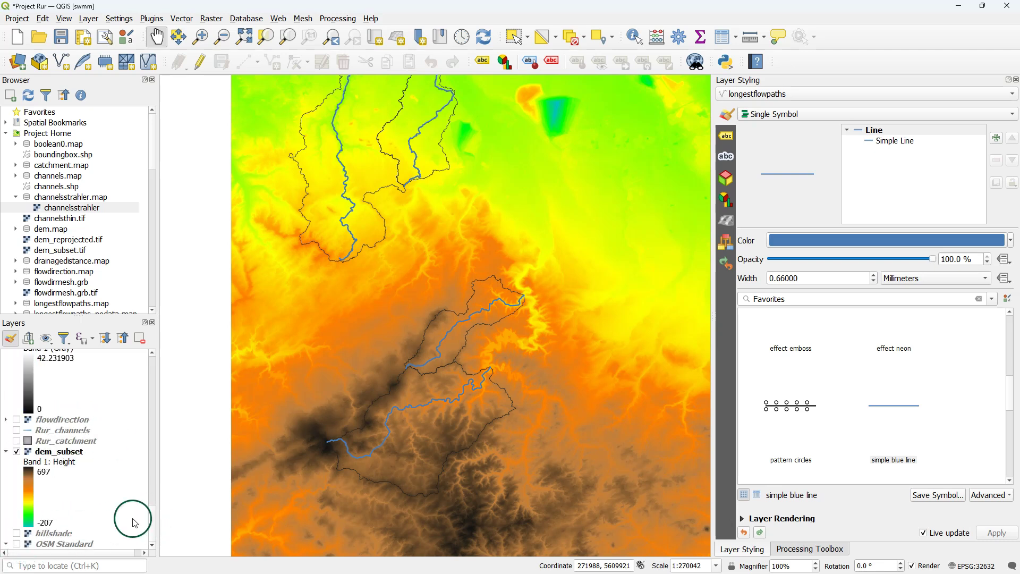
pyautogui.click(71, 534)
pyautogui.rightClick(72, 533)
pyautogui.click(72, 534)
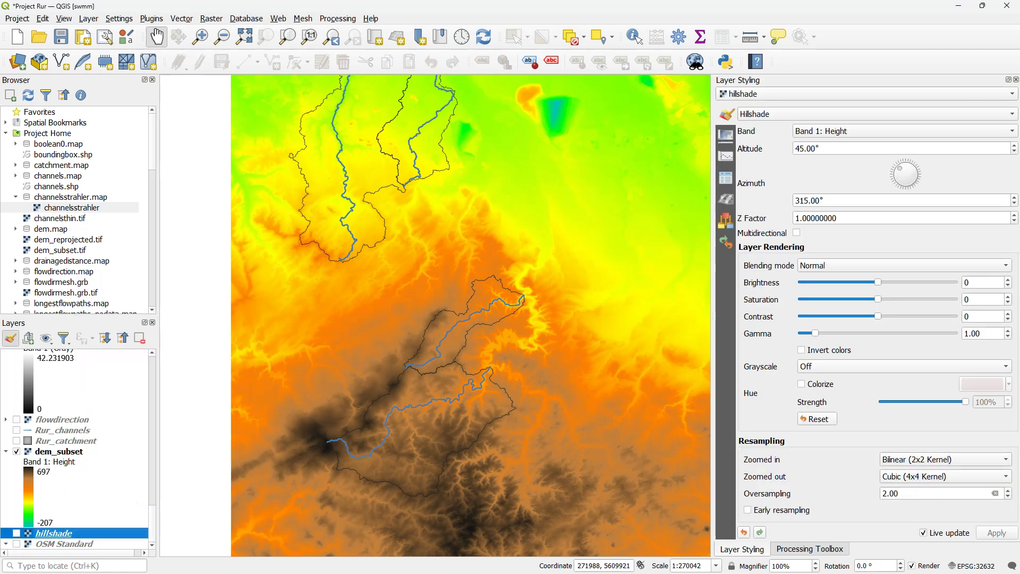
pyautogui.press('space')
# Increase the outline stroke width of the subcatchments slope flowpath layer's Simple Line to 0.66 mm
pyautogui.click(126, 388)
pyautogui.scroll(1, 126, 390)
pyautogui.click(64, 458)
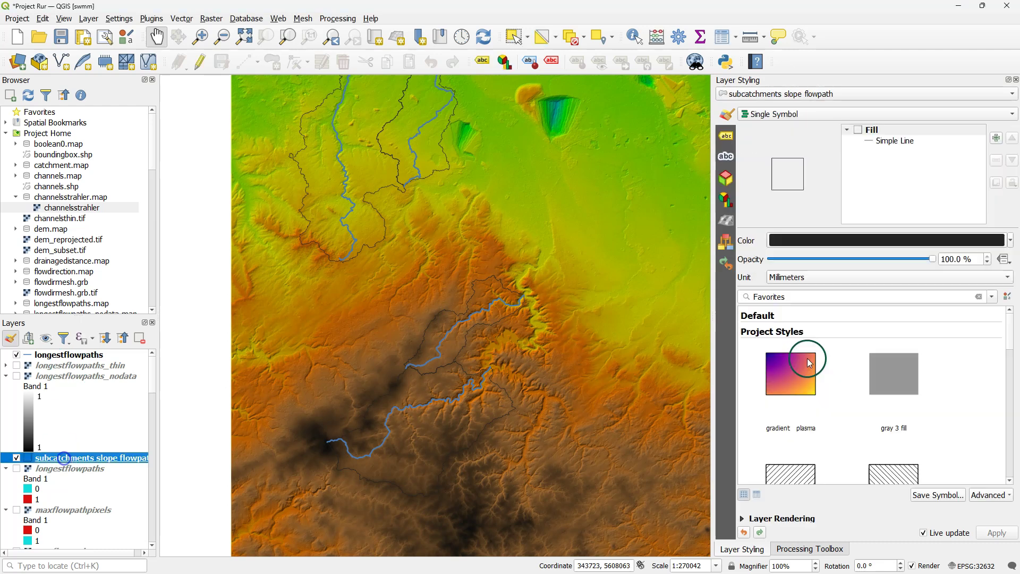
pyautogui.click(903, 141)
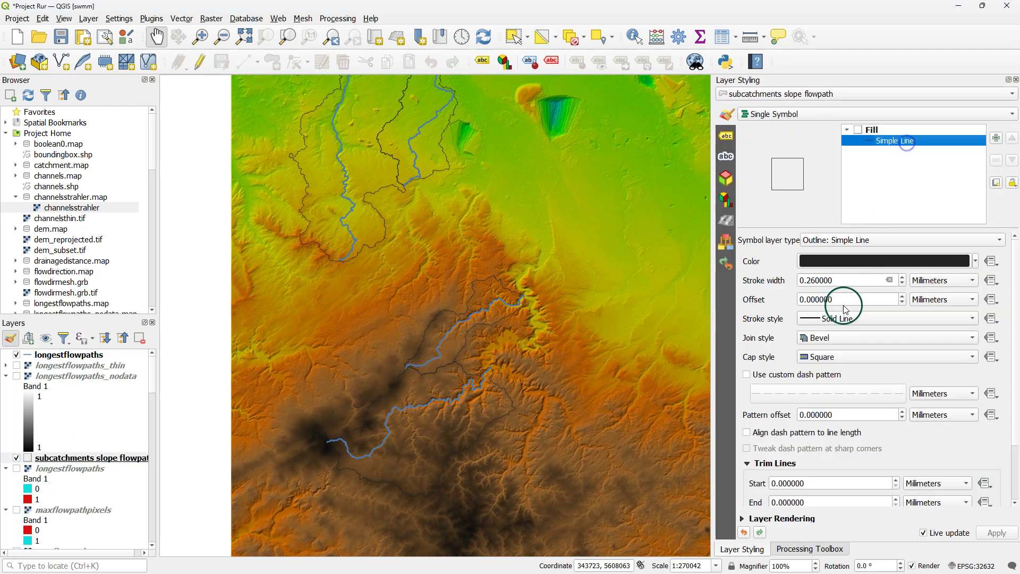
pyautogui.click(902, 277)
pyautogui.click(902, 277)
pyautogui.click(902, 278)
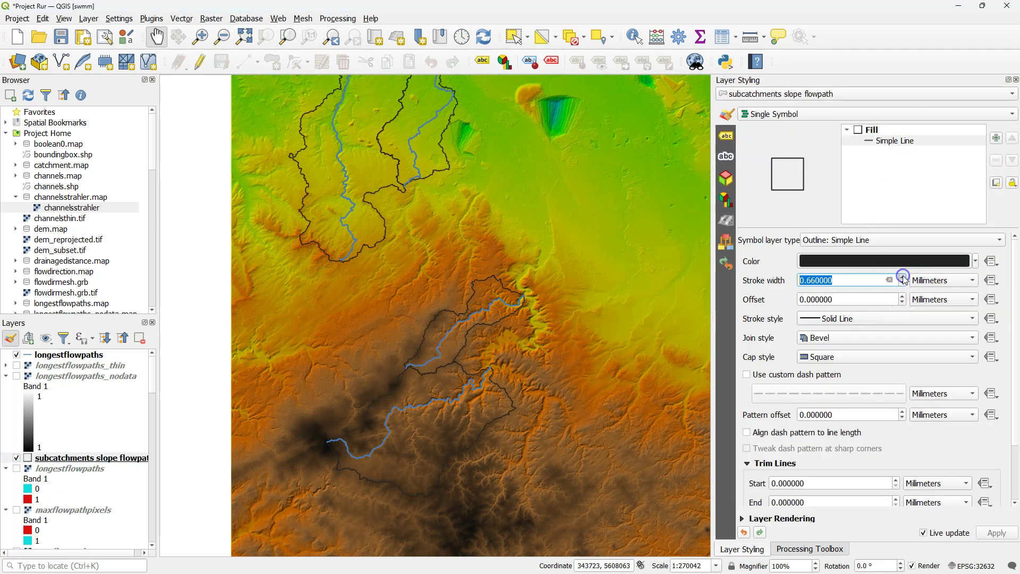